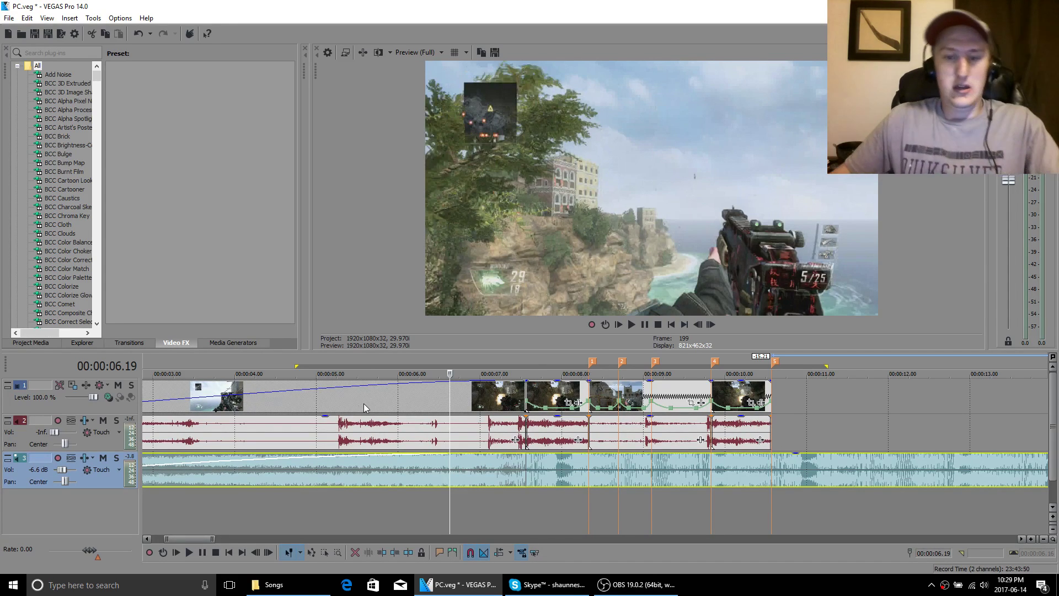
pyautogui.click(478, 403)
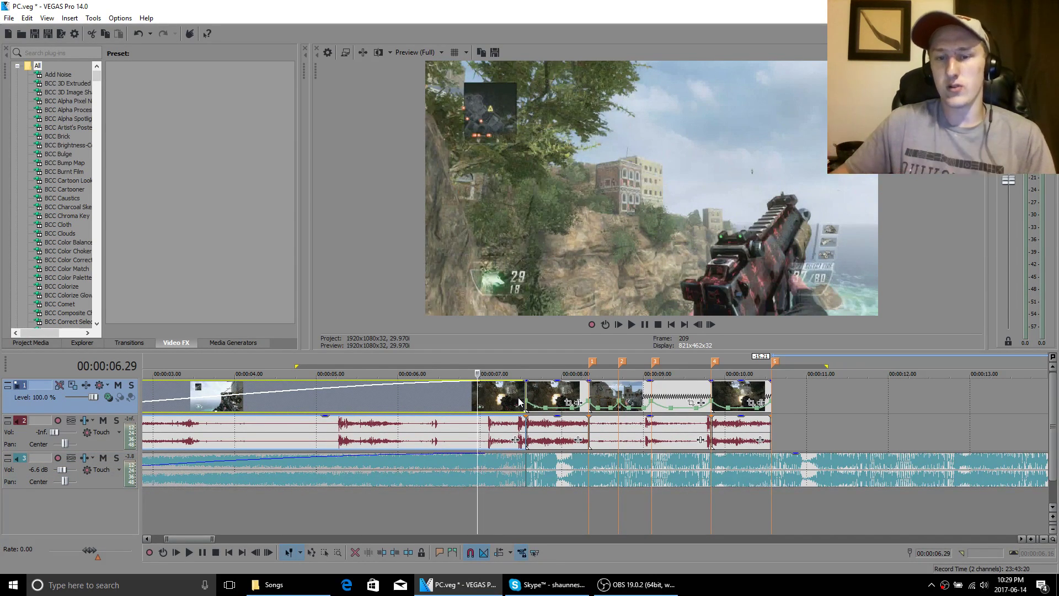
pyautogui.scroll(2, 534, 428)
pyautogui.scroll(-2, 712, 463)
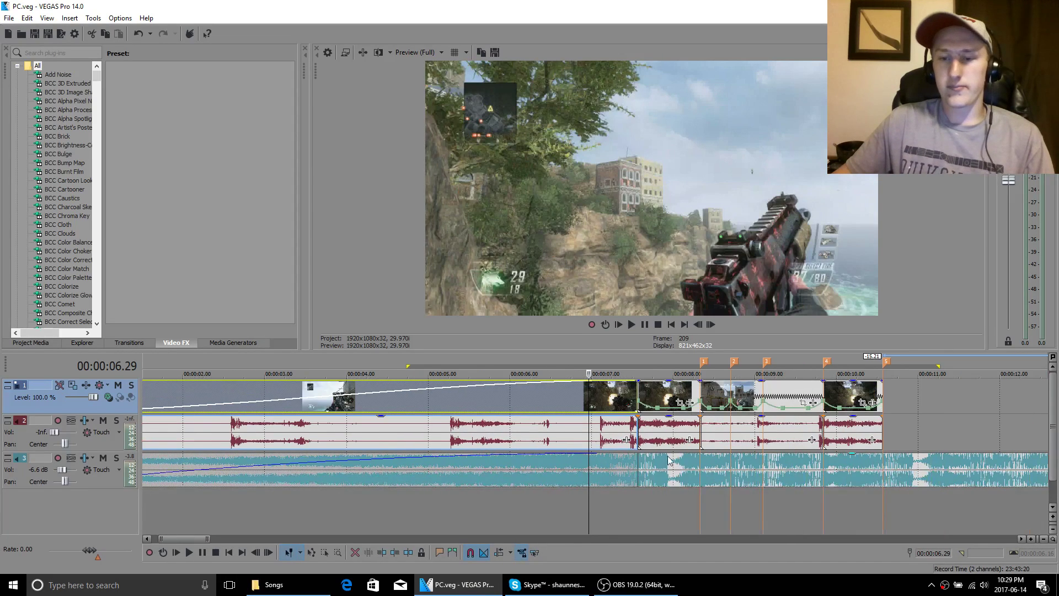
pyautogui.click(639, 431)
pyautogui.click(556, 431)
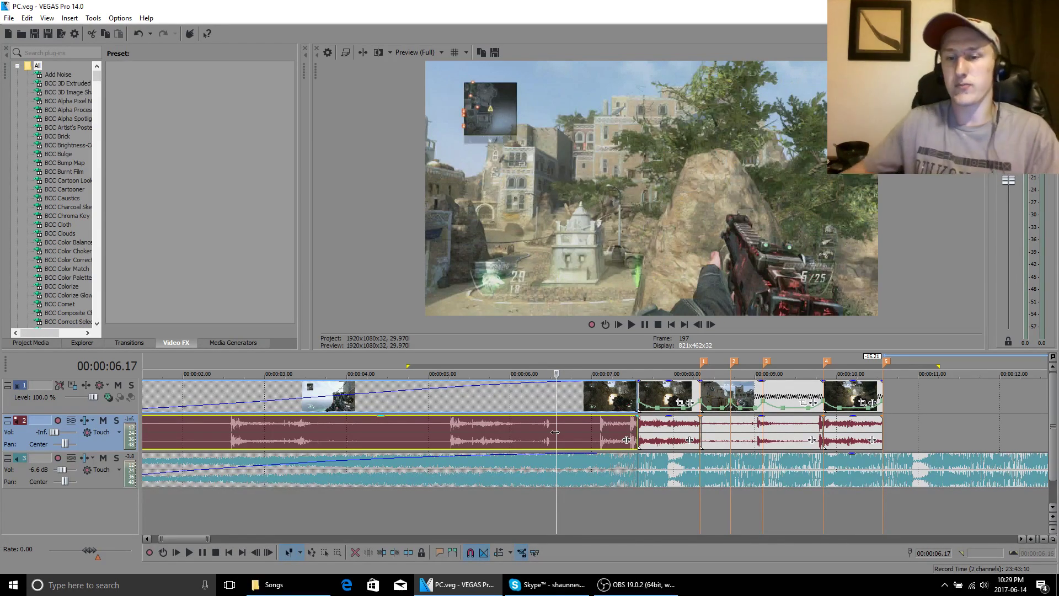
pyautogui.click(621, 431)
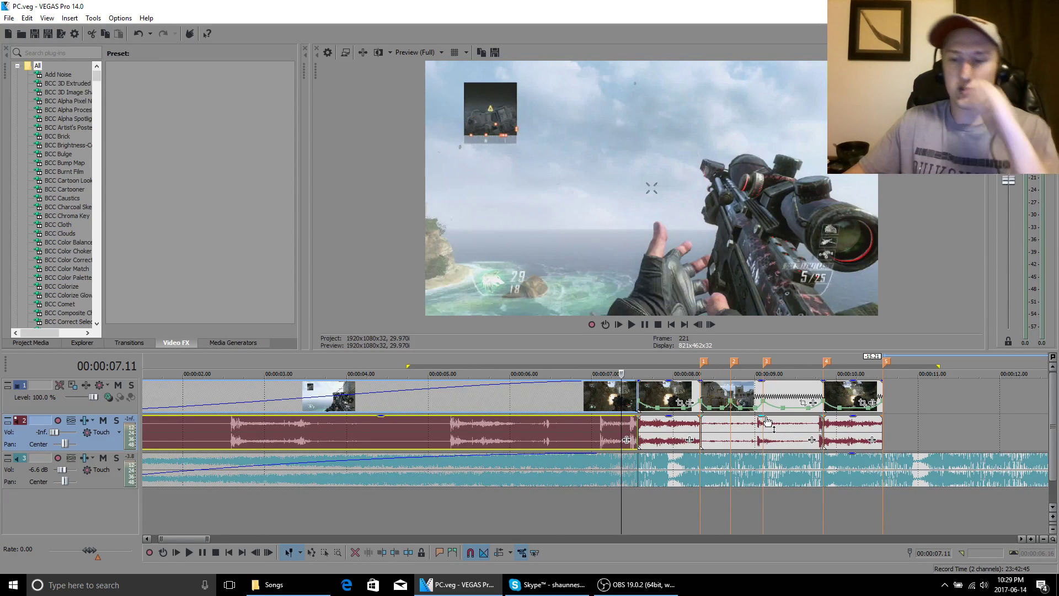
pyautogui.scroll(3, 757, 432)
pyautogui.scroll(-4, 761, 429)
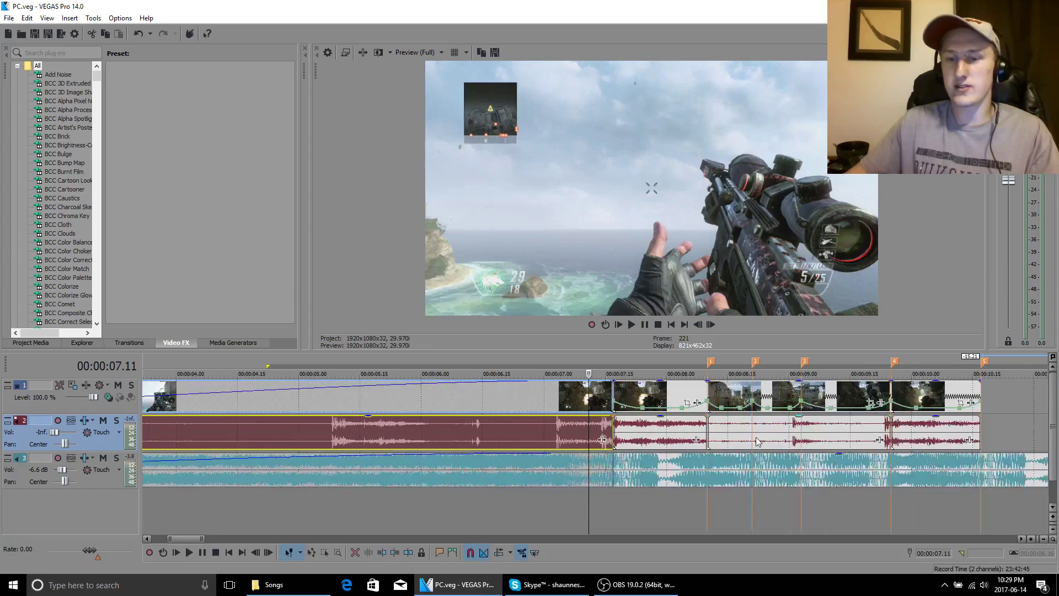
# Play the range from 00:00:04.27 to 00:00:11.02 with the music track's volume lowered to -13.9 dB
pyautogui.moveTo(815, 413); pyautogui.dragTo(437, 436)
pyautogui.click(437, 437)
pyautogui.press('space')
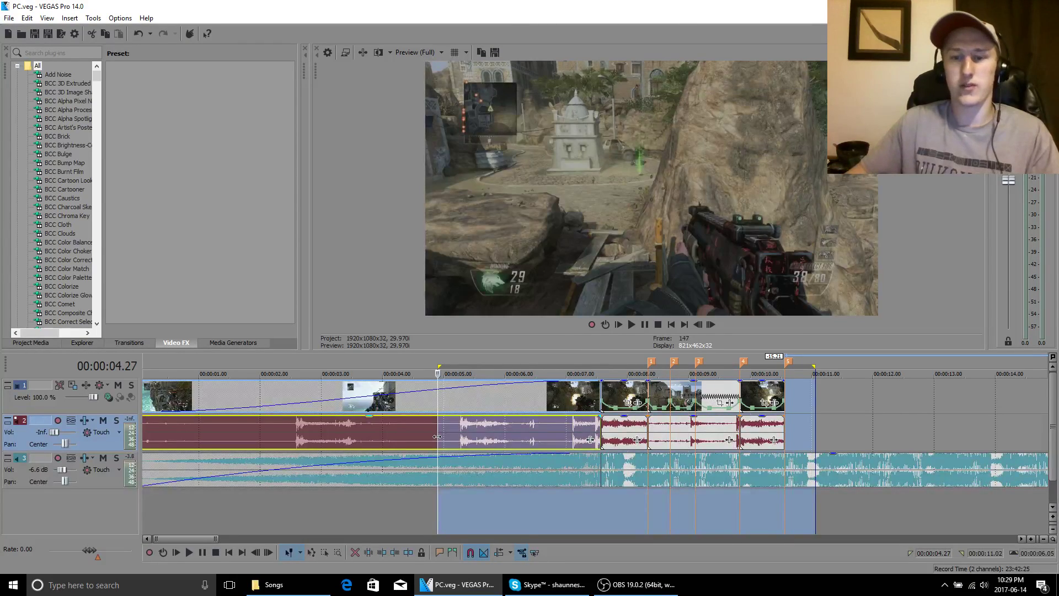
pyautogui.moveTo(63, 469); pyautogui.dragTo(59, 469)
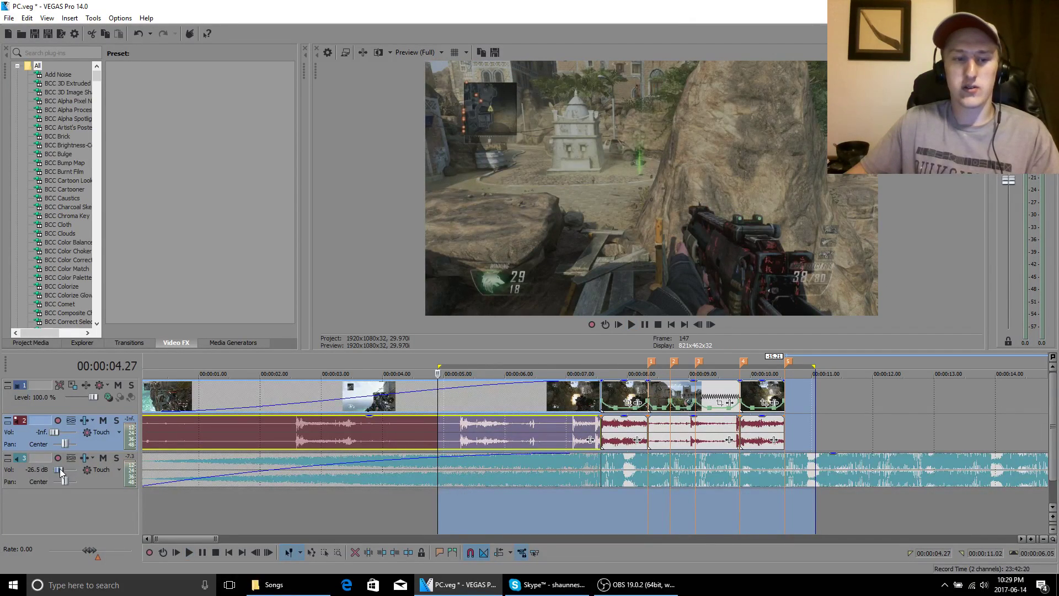
pyautogui.press('space')
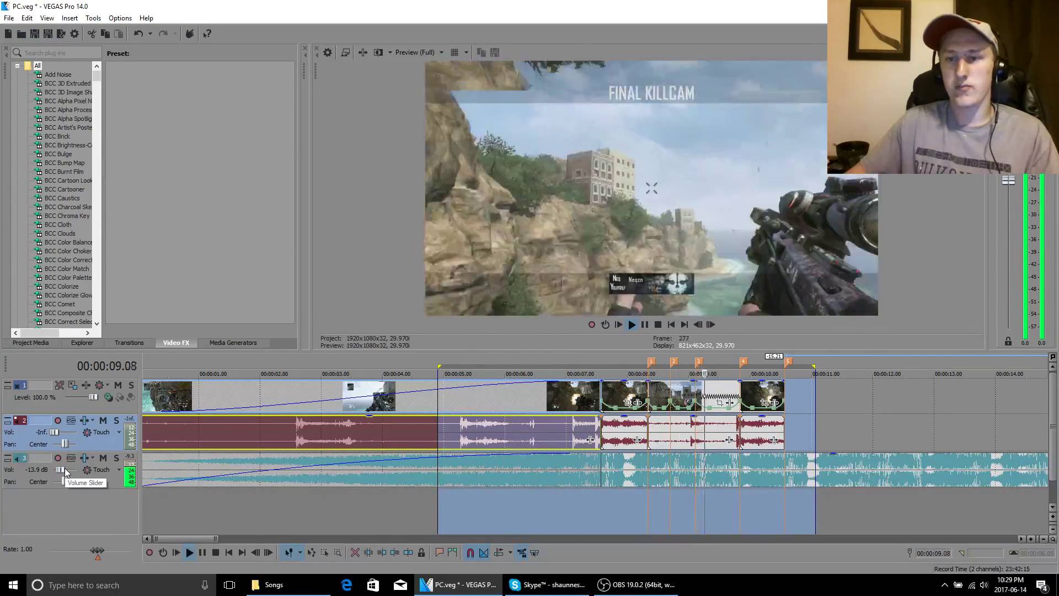
pyautogui.press('space')
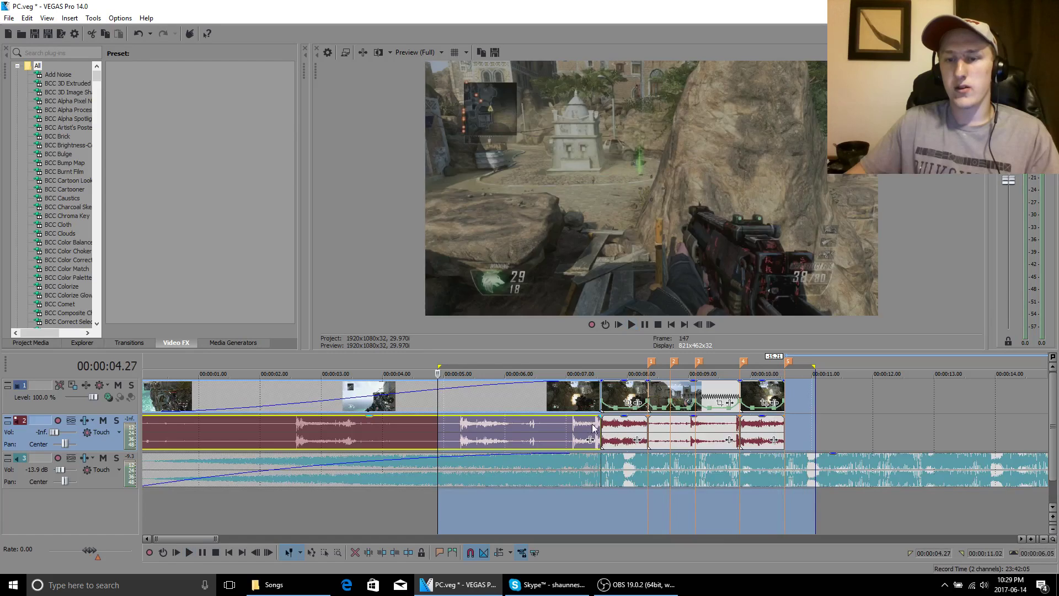
# Examine the second and third gameplay clips on either side of marker 1
pyautogui.click(603, 428)
pyautogui.press('space')
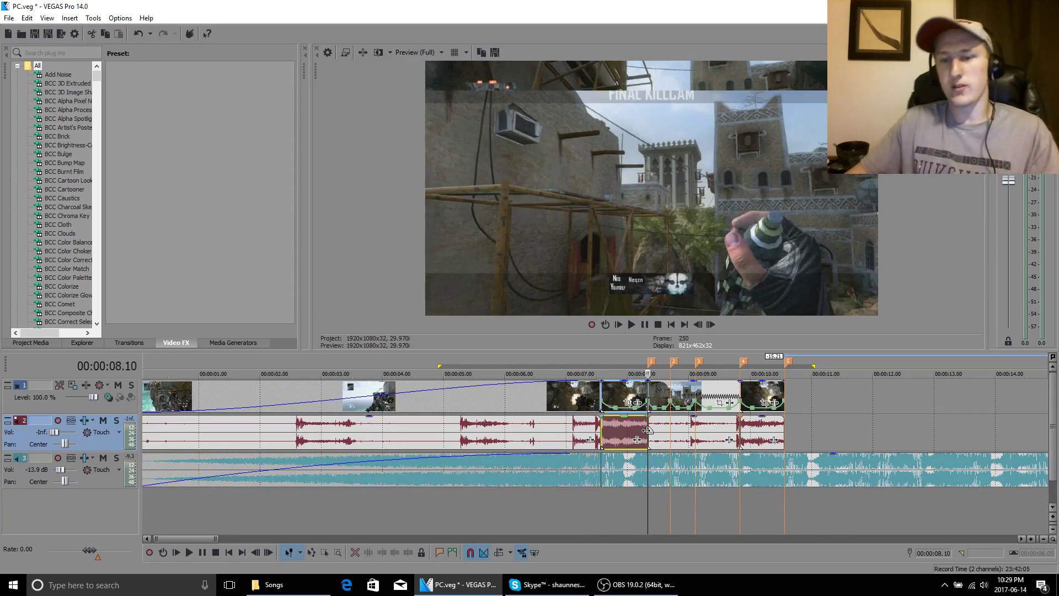
pyautogui.click(627, 429)
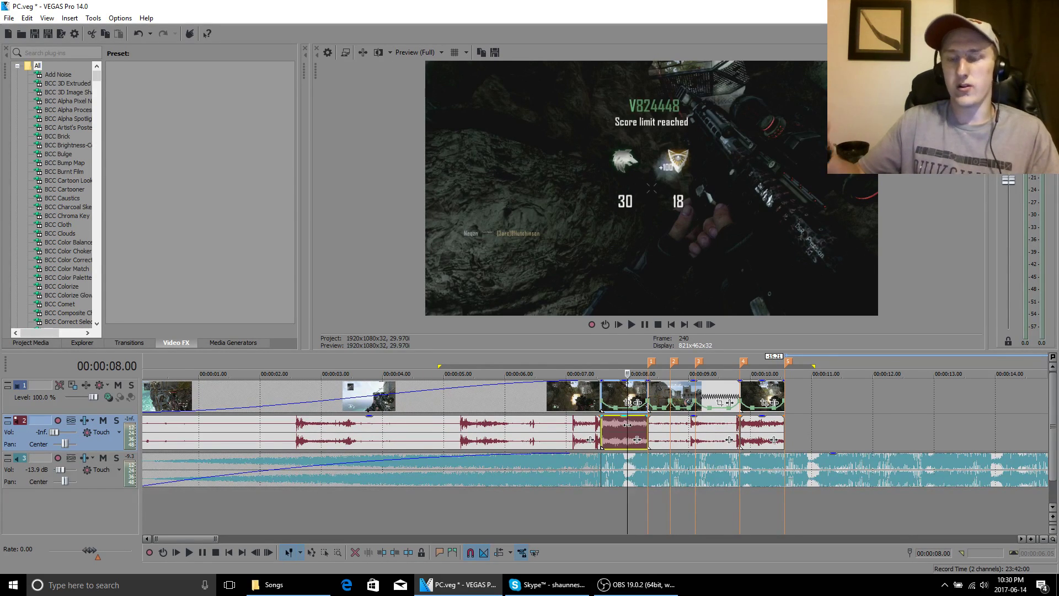
pyautogui.scroll(3, 627, 424)
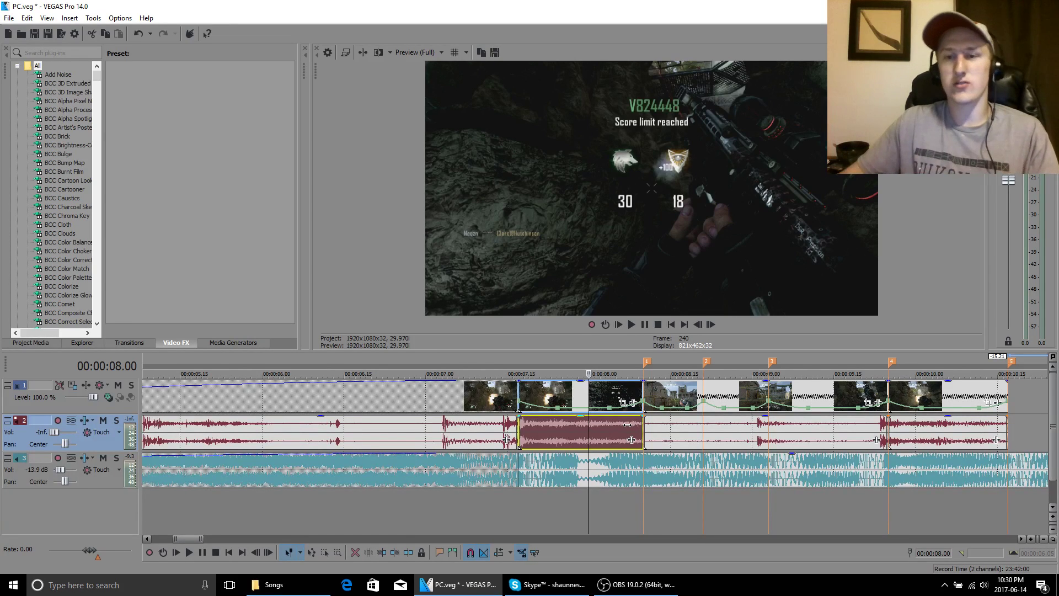
pyautogui.click(675, 426)
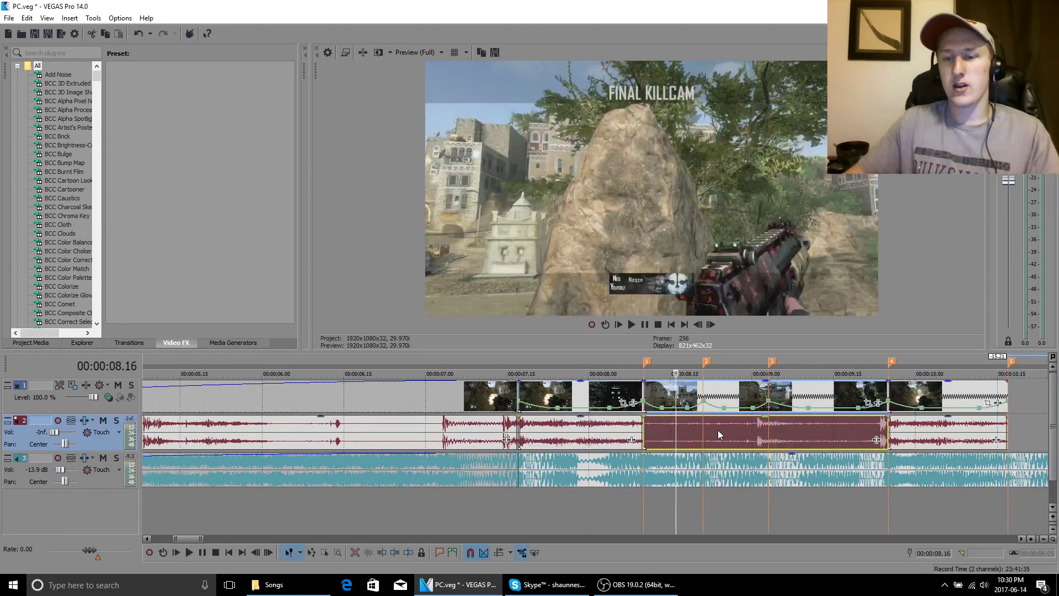
pyautogui.click(717, 431)
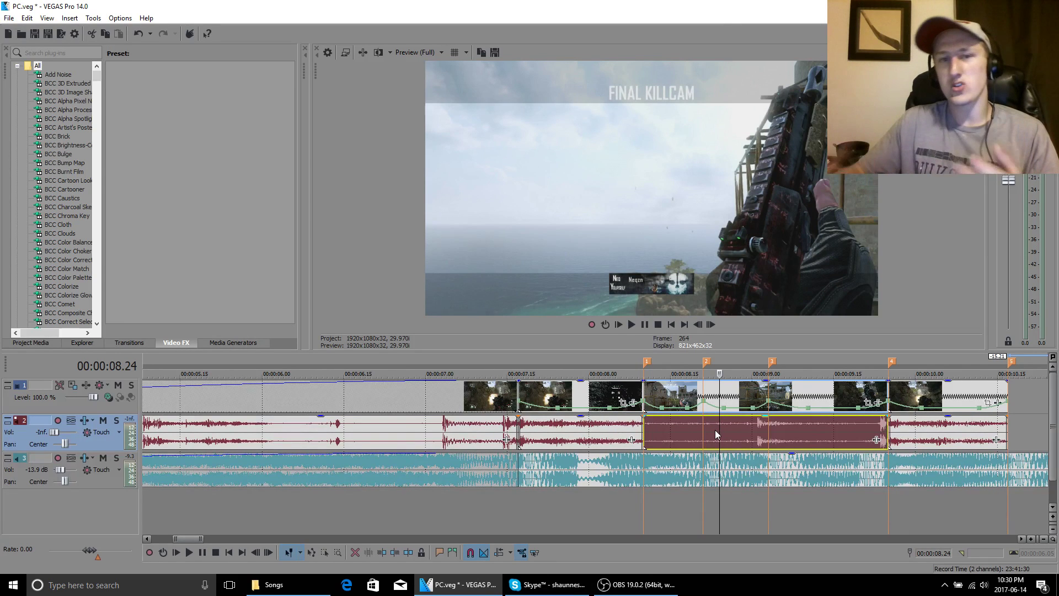
pyautogui.click(698, 435)
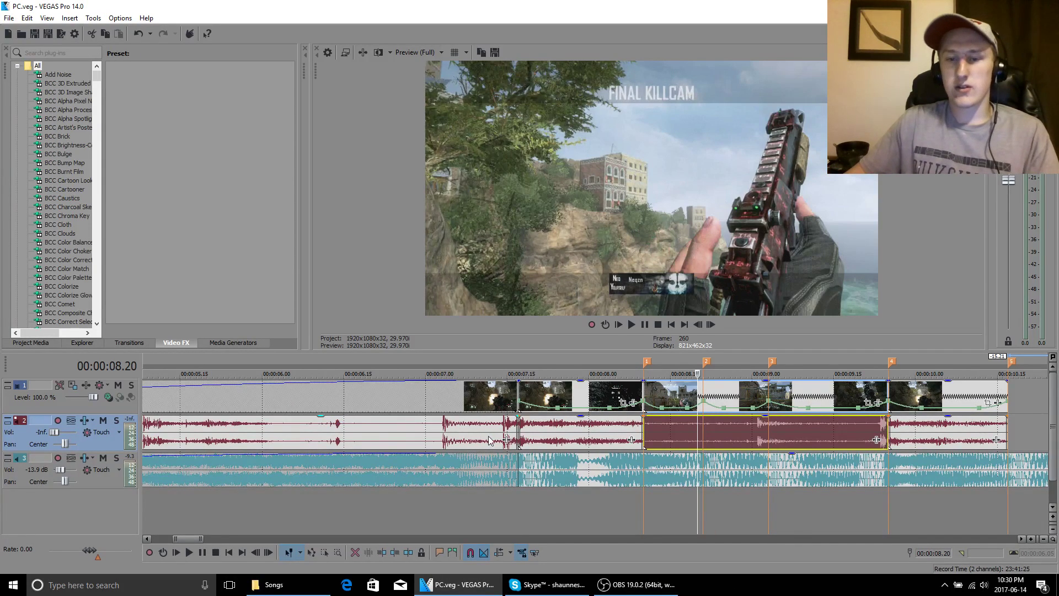
# Open Event Pan/Crop for the gameplay clip ending at marker 1, enlarge its window, and apply the Pump preset
pyautogui.click(510, 433)
pyautogui.scroll(2, 574, 437)
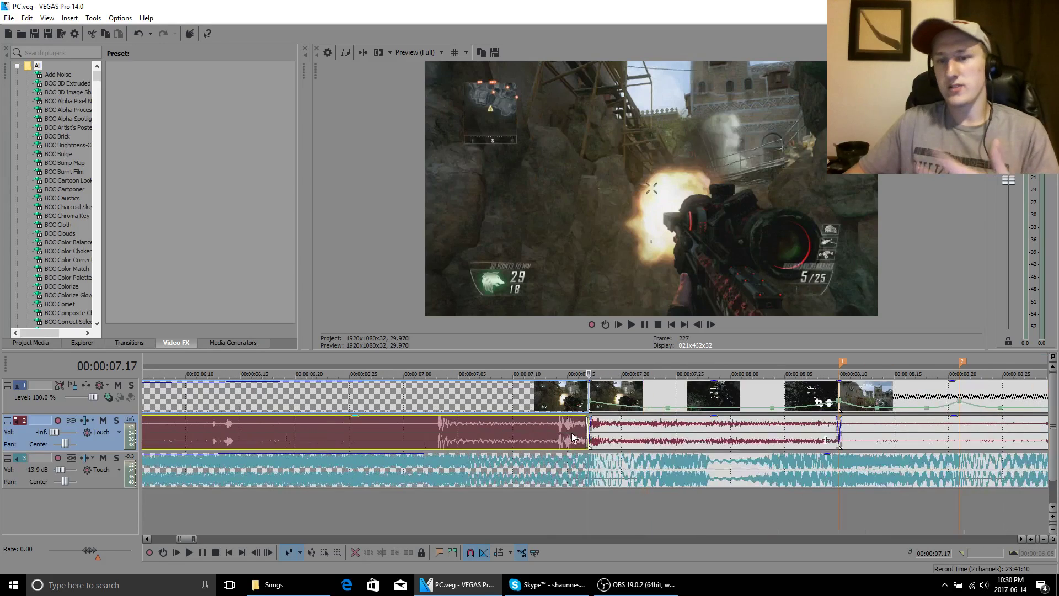
pyautogui.click(820, 403)
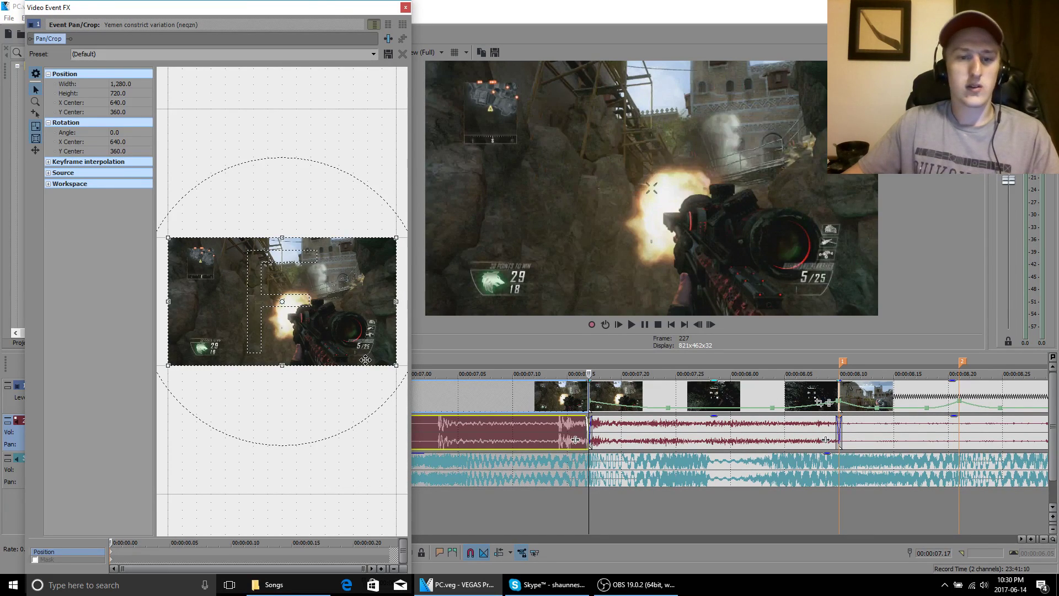
pyautogui.moveTo(411, 331); pyautogui.dragTo(822, 331)
pyautogui.scroll(5, 547, 415)
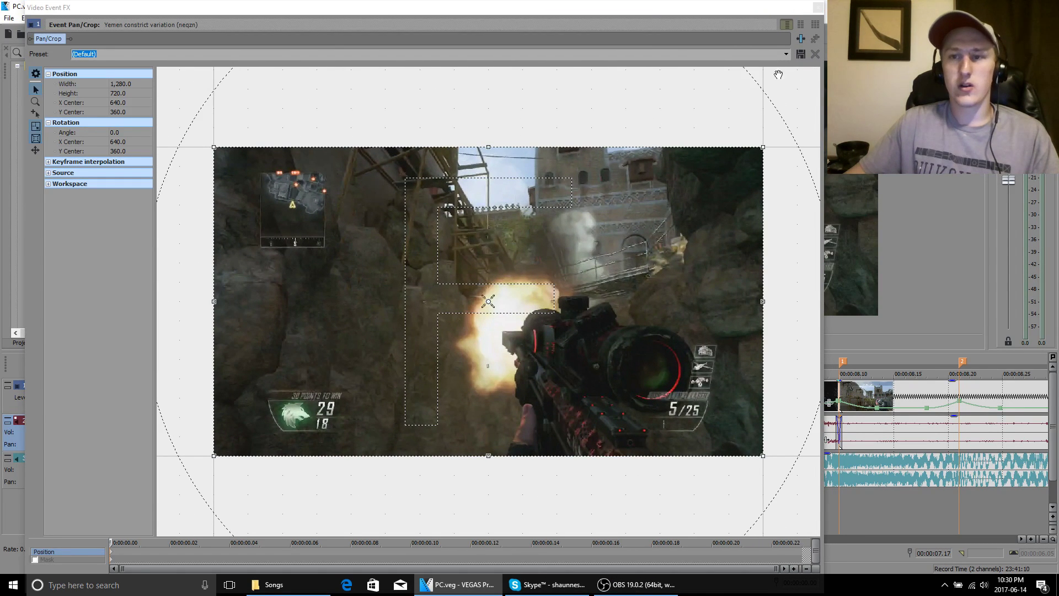
pyautogui.click(785, 54)
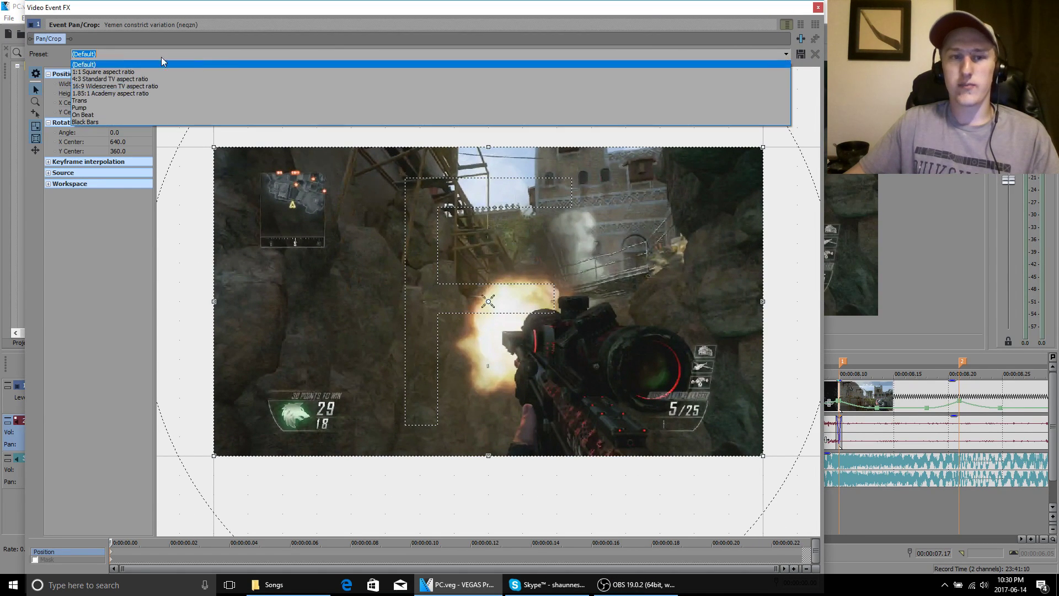
pyautogui.click(129, 106)
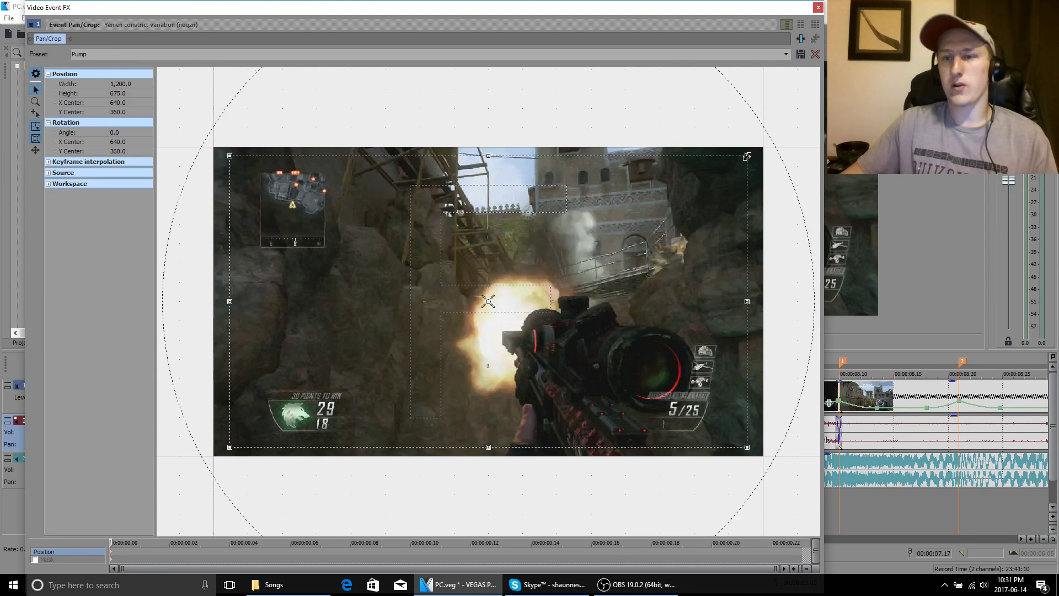
# Try resizing the crop frame by hand, restore the Pump preset at 1,236 by 695.2, and save the project
pyautogui.moveTo(761, 152); pyautogui.dragTo(761, 147)
pyautogui.click(785, 54)
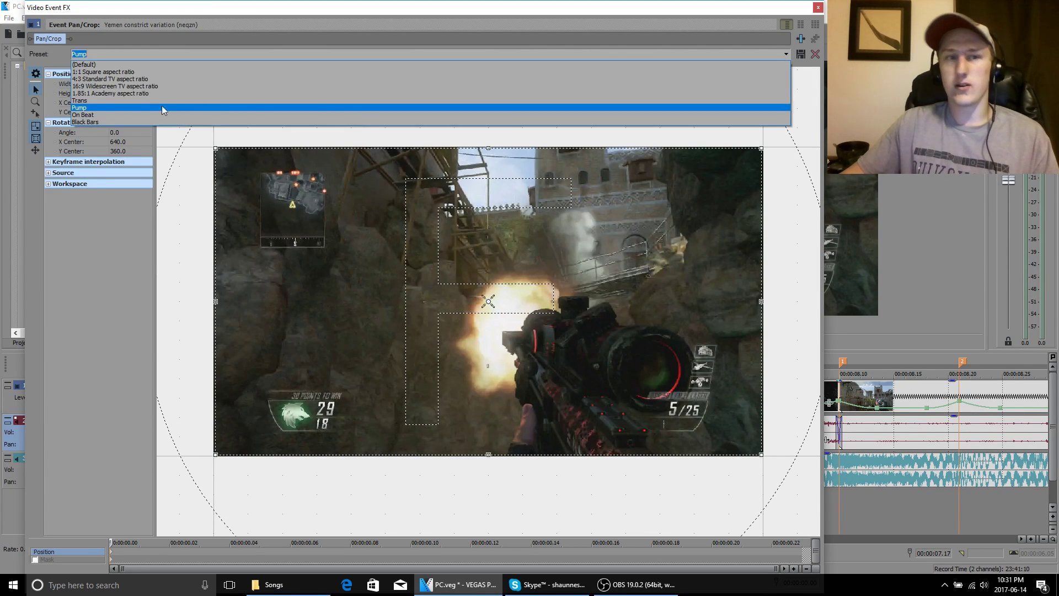
pyautogui.click(123, 107)
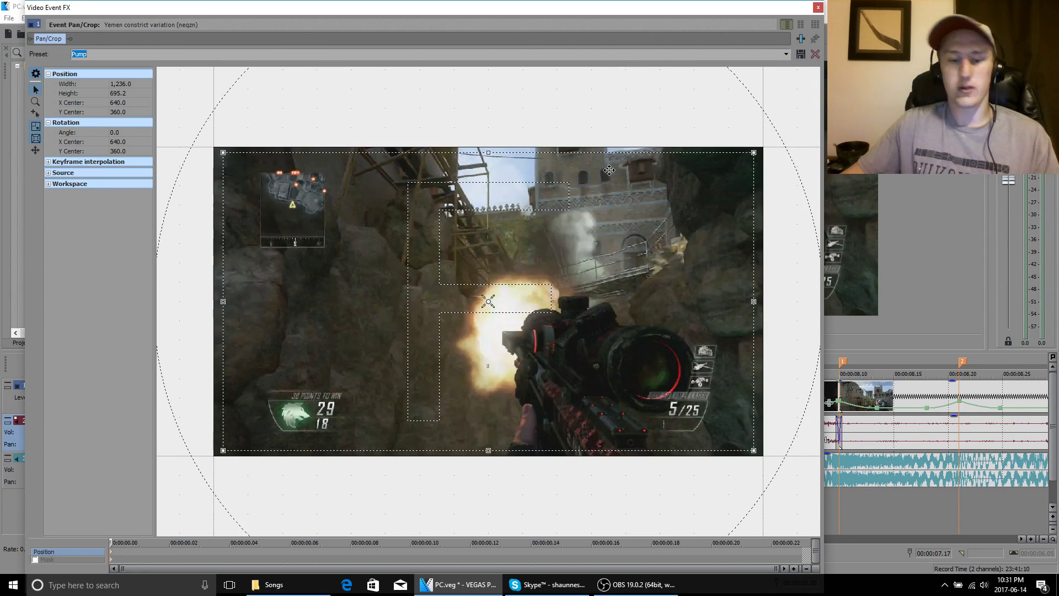
pyautogui.hotkey('ctrl', 's')
pyautogui.doubleClick(553, 4)
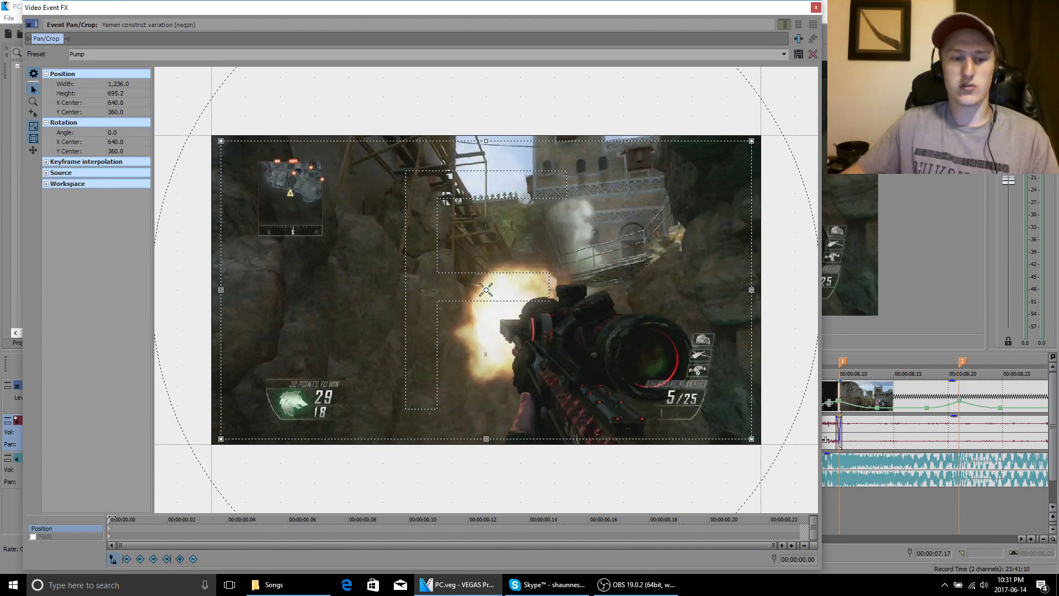
# Add Position keyframes at 00:00:00.23 and 00:00:00.20, and apply the (Default) preset to the one at 00:00:00.20
pyautogui.moveTo(112, 519); pyautogui.dragTo(800, 518)
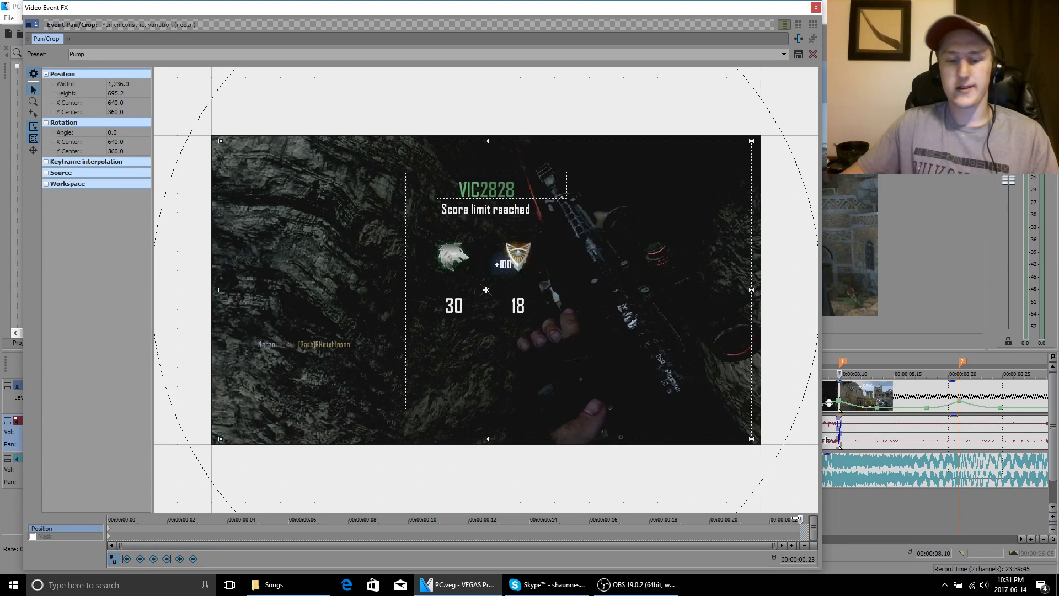
pyautogui.click(181, 559)
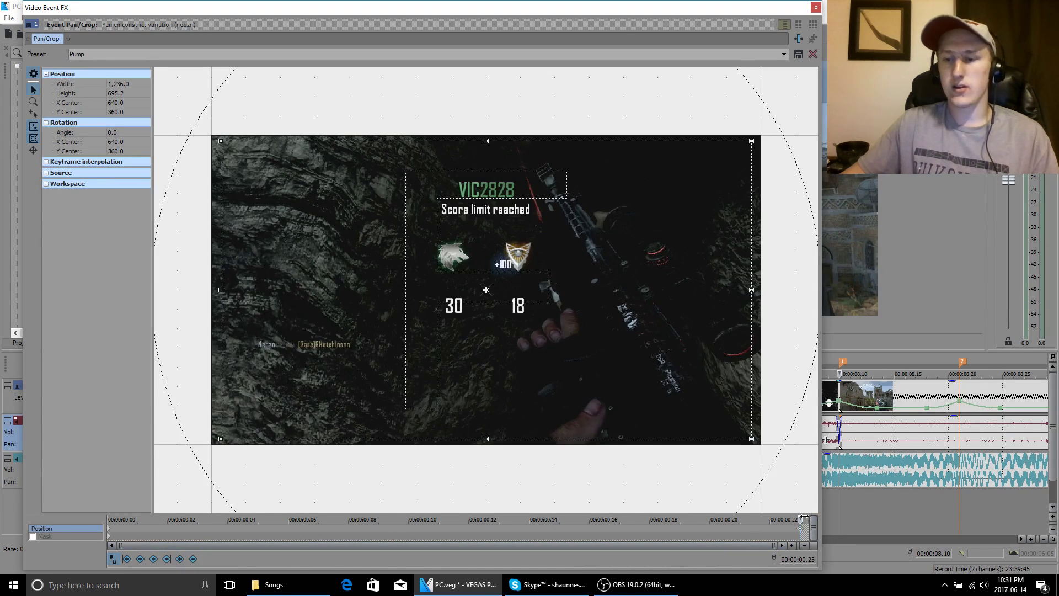
pyautogui.moveTo(787, 519); pyautogui.dragTo(717, 522)
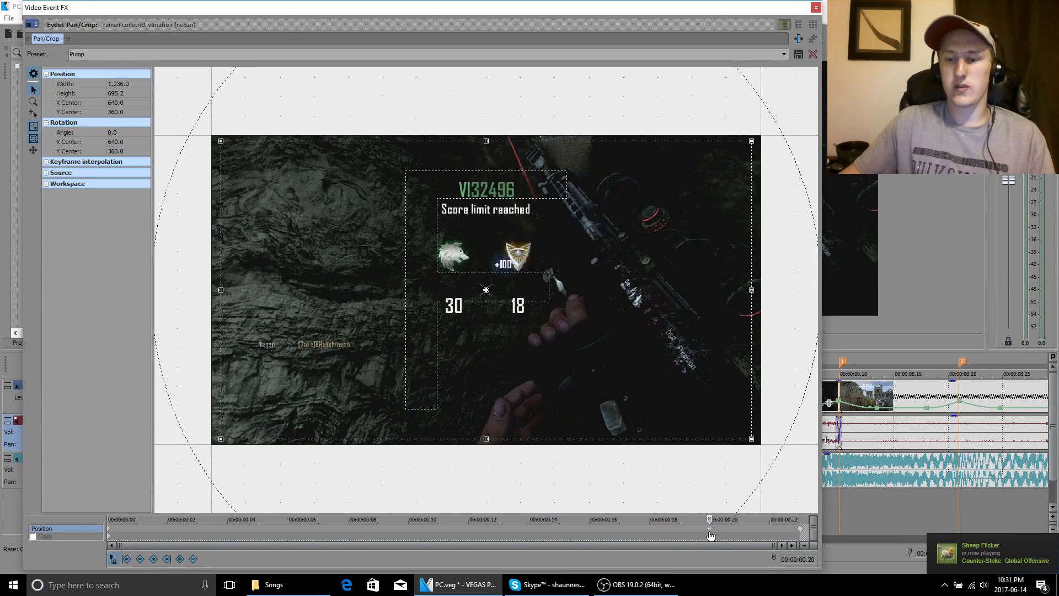
pyautogui.click(749, 54)
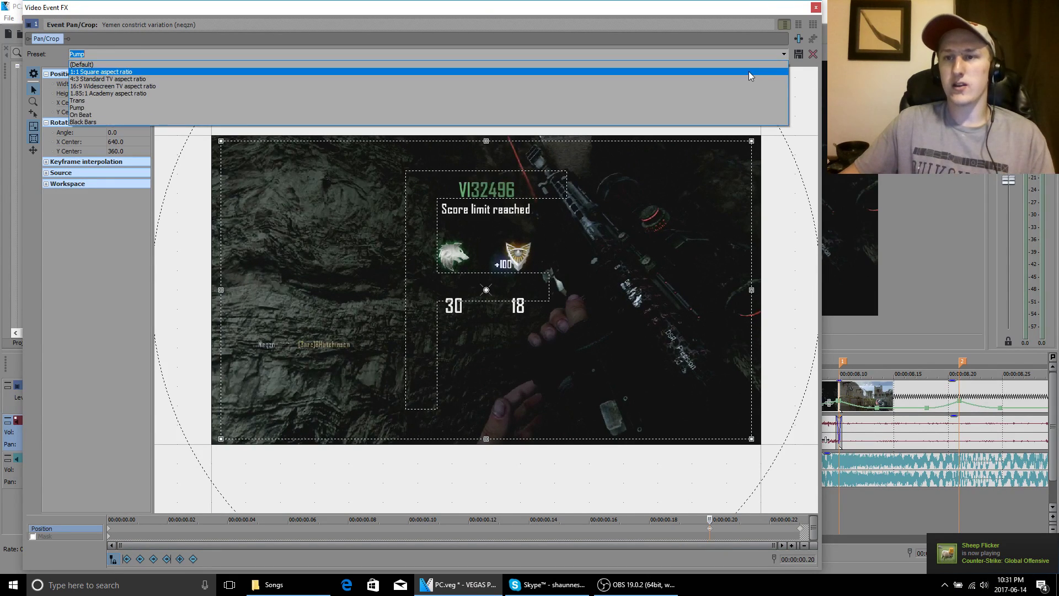
pyautogui.click(749, 65)
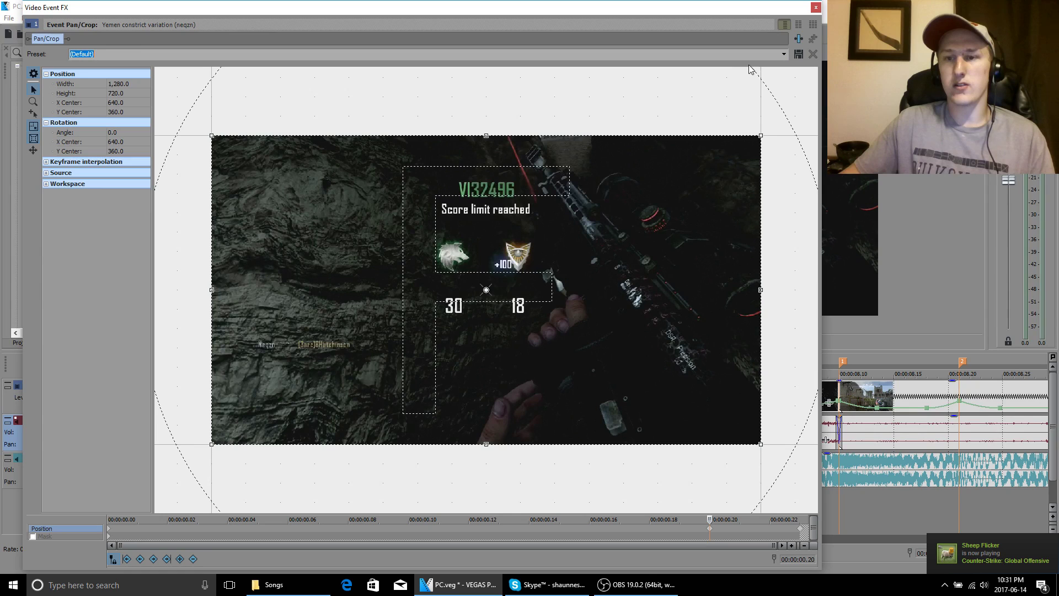
# Apply the Trans preset to the keyframe at 00:00:00.23, enlarge its crop frame to about 664 by 373.5, and close Pan/Crop
pyautogui.click(801, 530)
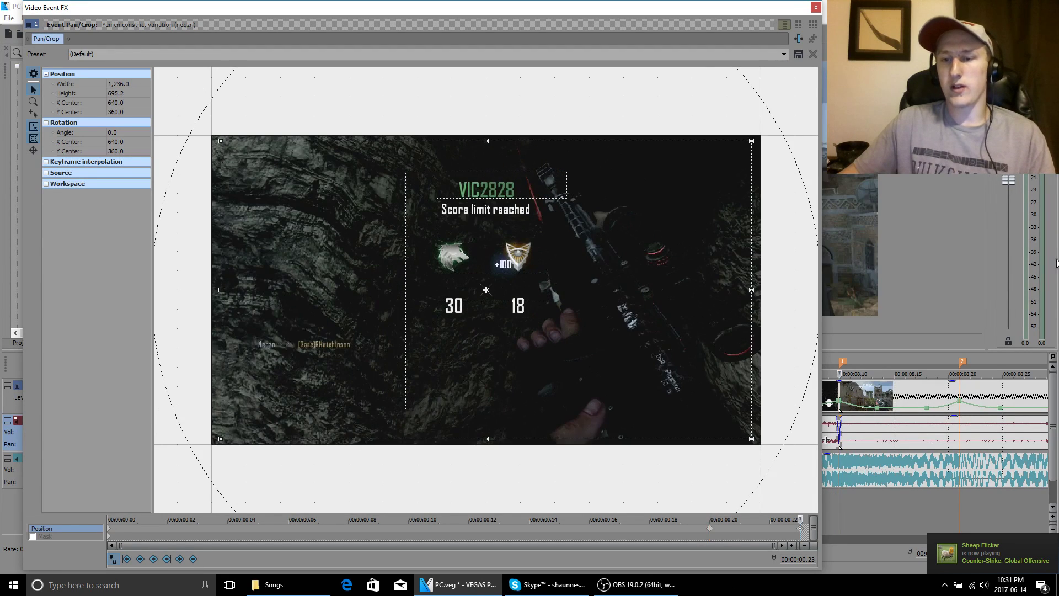
pyautogui.click(782, 53)
pyautogui.click(93, 101)
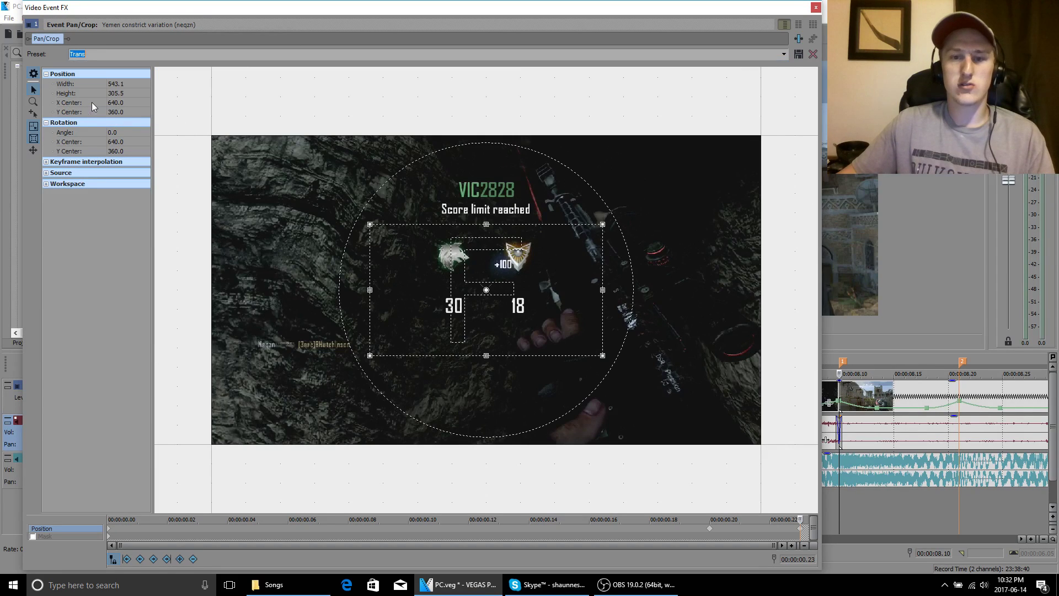
pyautogui.moveTo(605, 225); pyautogui.dragTo(635, 205)
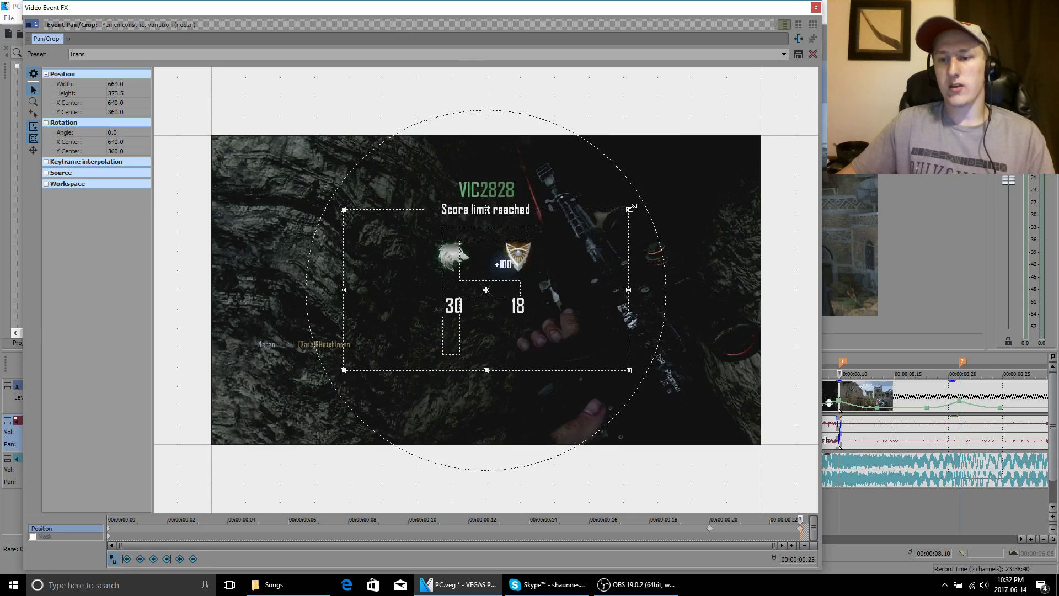
pyautogui.click(815, 7)
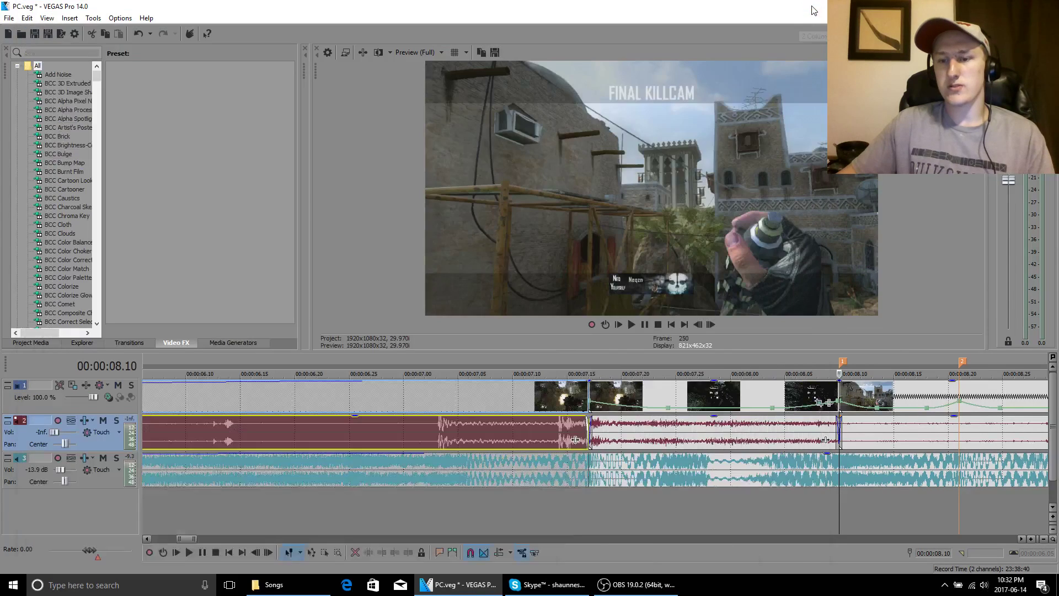
# Examine the end of the second clip and the cut at marker 1 frame by frame in the preview
pyautogui.click(479, 400)
pyautogui.click(709, 324)
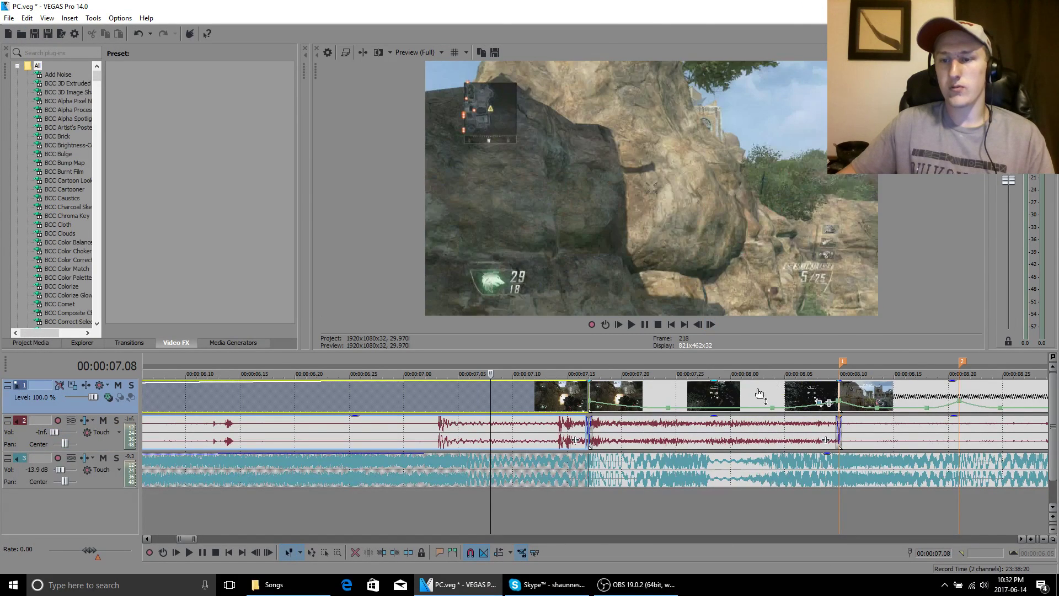
pyautogui.click(751, 393)
pyautogui.click(710, 325)
pyautogui.click(710, 325)
pyautogui.click(710, 325)
pyautogui.click(711, 325)
pyautogui.click(710, 325)
pyautogui.click(710, 324)
pyautogui.click(711, 325)
pyautogui.click(710, 325)
pyautogui.click(710, 325)
pyautogui.click(710, 324)
pyautogui.click(710, 325)
pyautogui.click(710, 325)
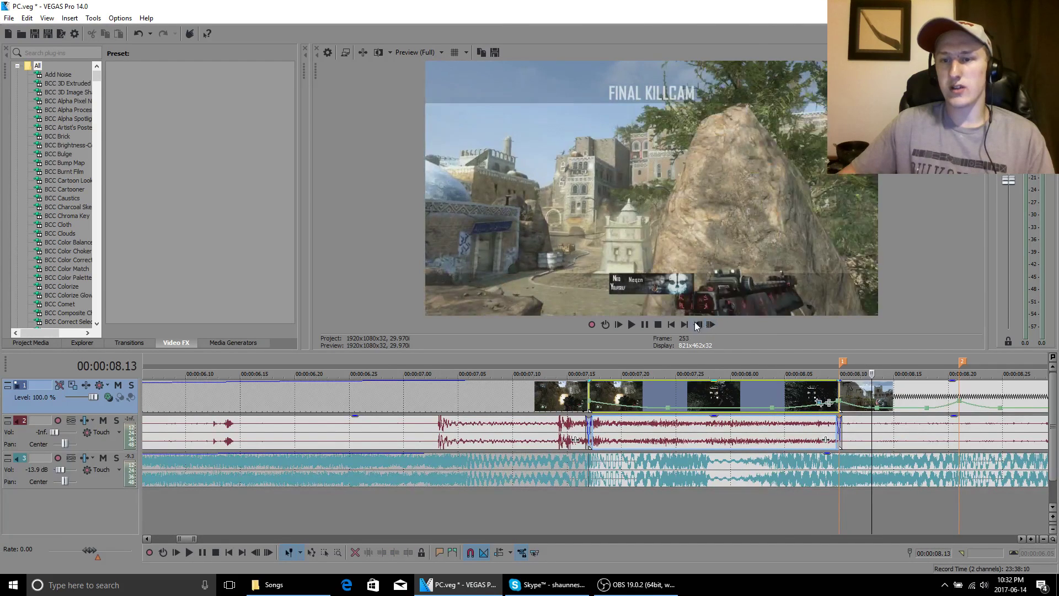
pyautogui.click(785, 392)
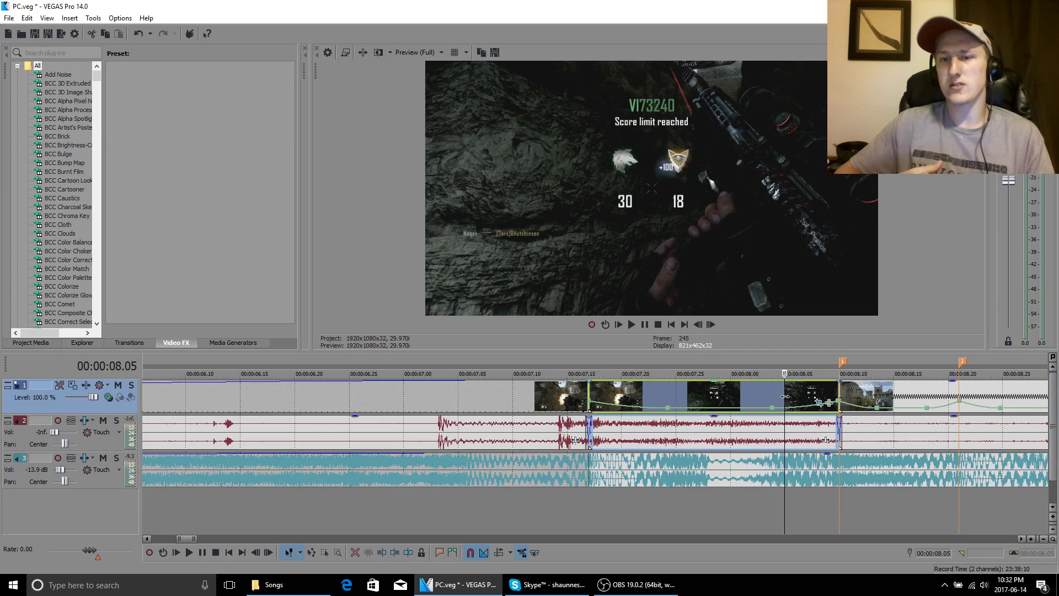
# Check the end of the second clip, move its (Default) Position keyframe to 00:00:00.21, and close Pan/Crop
pyautogui.click(742, 395)
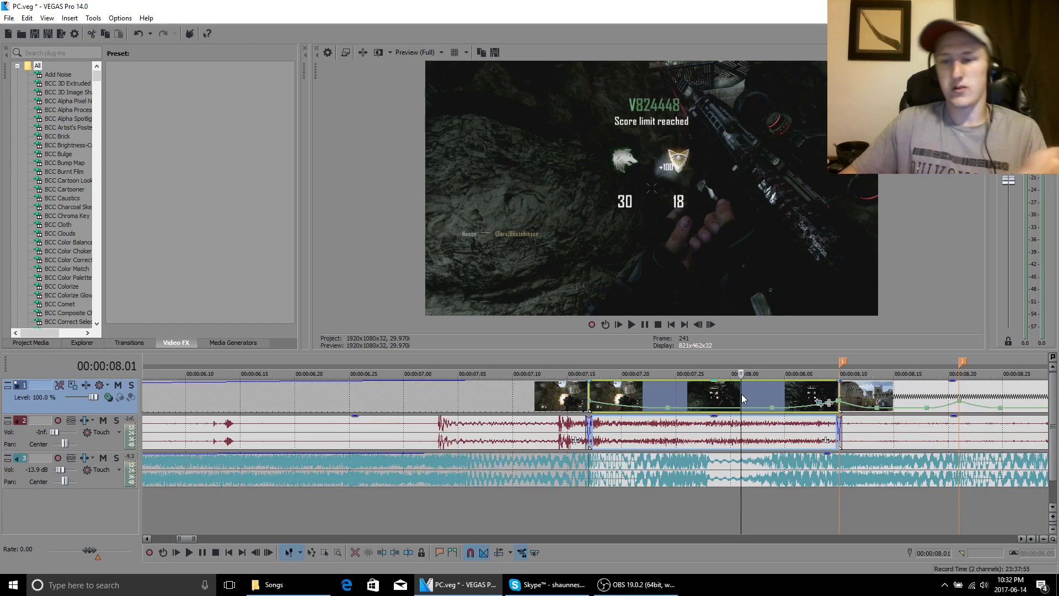
pyautogui.click(818, 393)
pyautogui.hscroll(4, 734, 449)
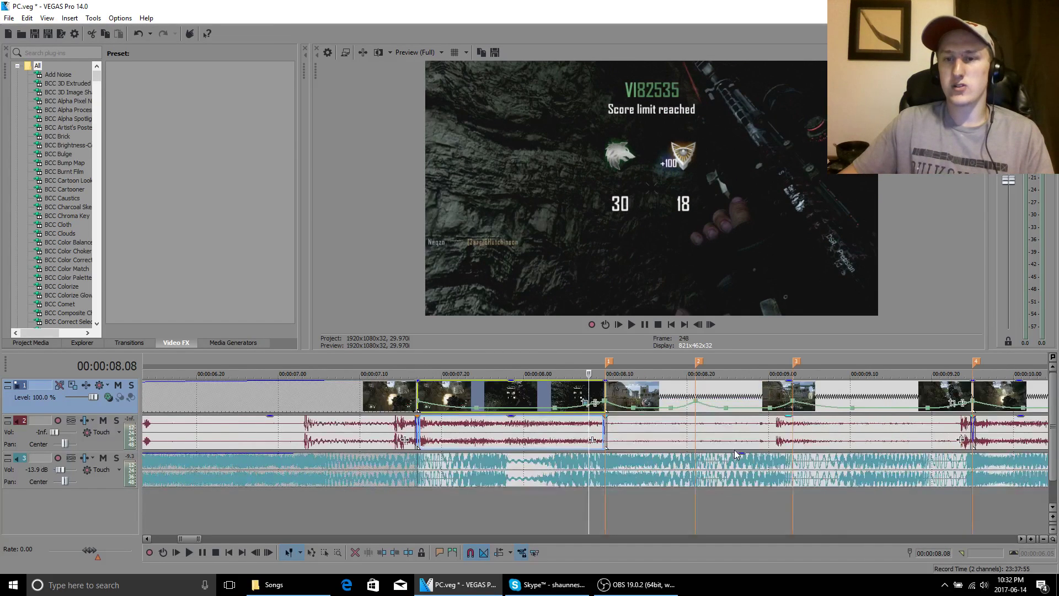
pyautogui.click(590, 402)
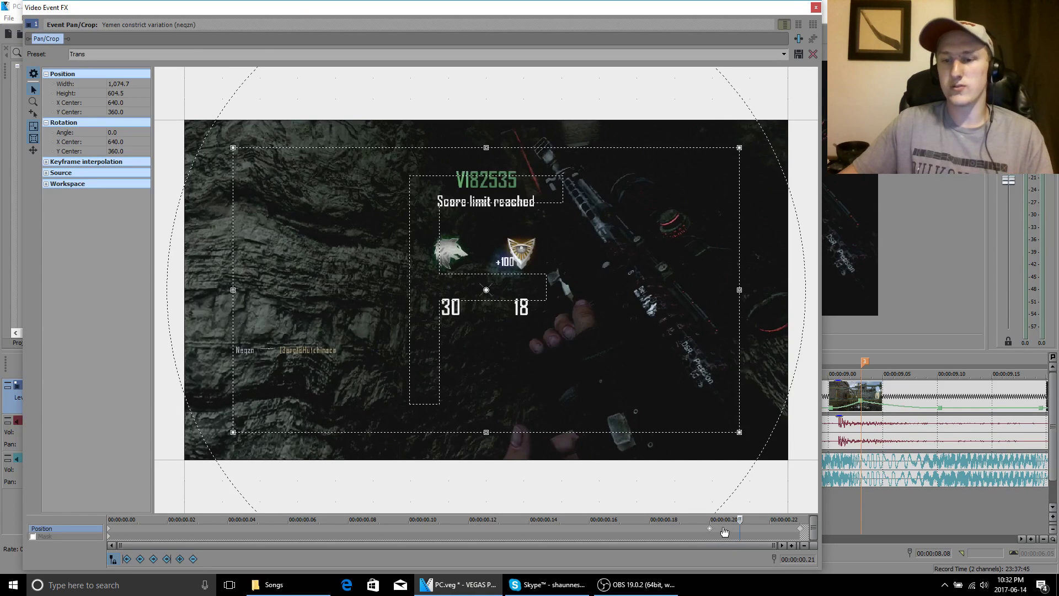
pyautogui.press('Delete')
pyautogui.click(816, 7)
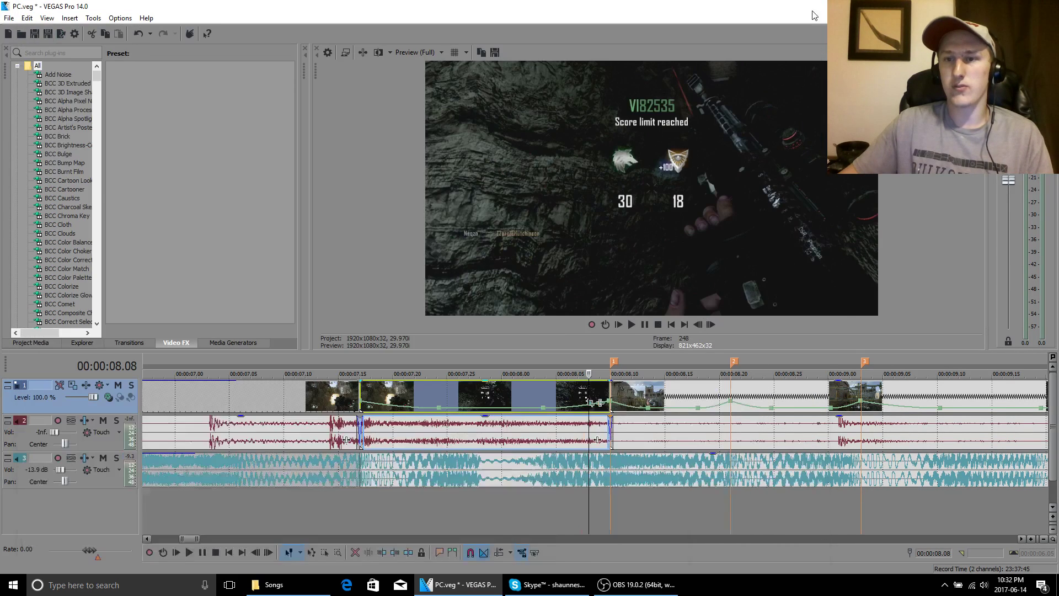
# Split the clip that starts at marker 1 at markers 2 and 3, and save the project
pyautogui.click(730, 432)
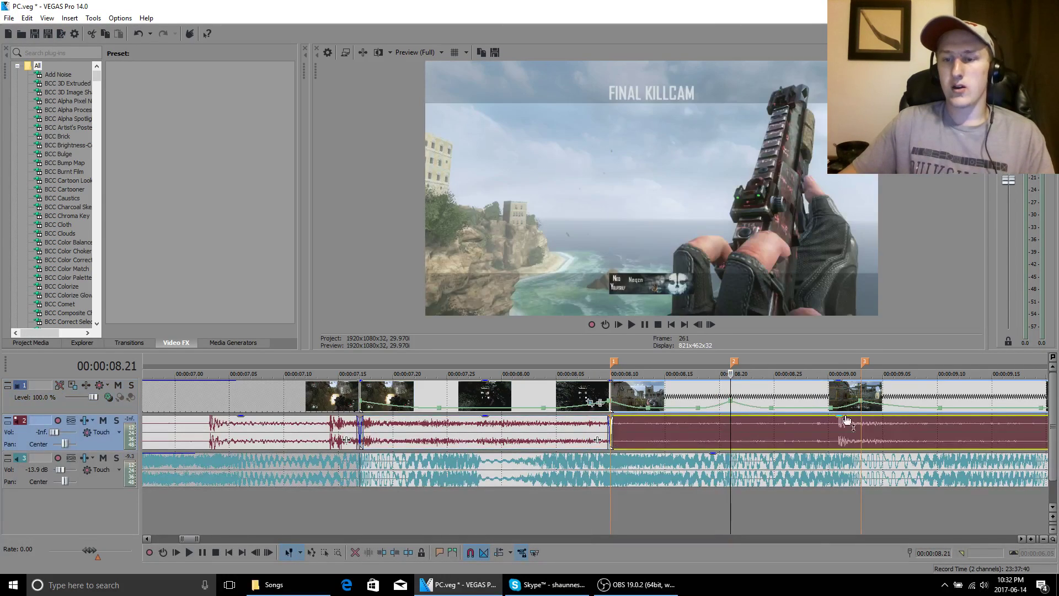
pyautogui.scroll(-1, 845, 418)
pyautogui.scroll(1, 845, 418)
pyautogui.scroll(-1, 845, 418)
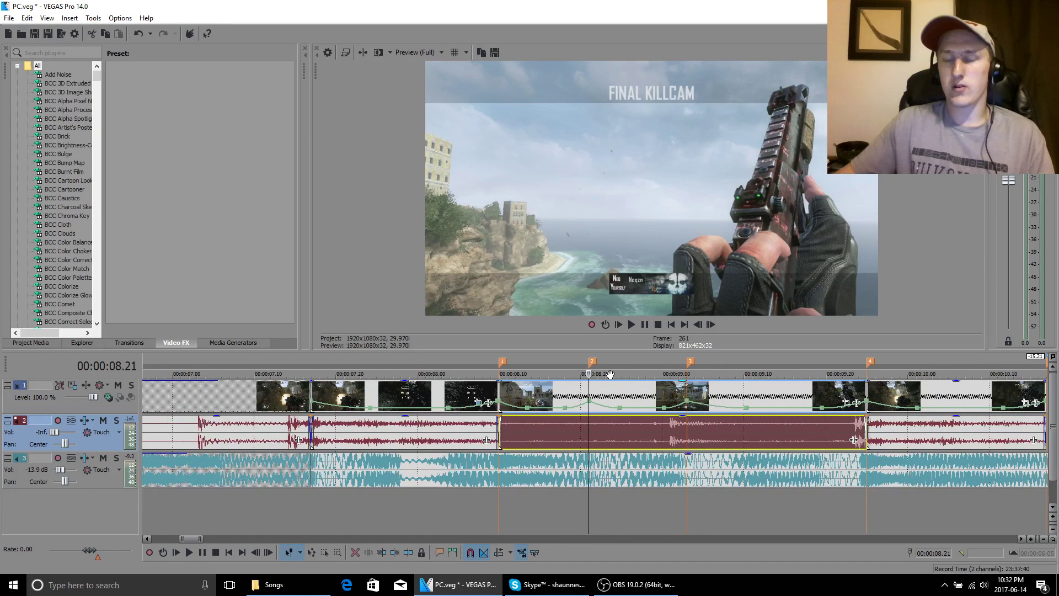
pyautogui.press('s')
pyautogui.click(687, 411)
pyautogui.press('s')
pyautogui.hotkey('ctrl', 's')
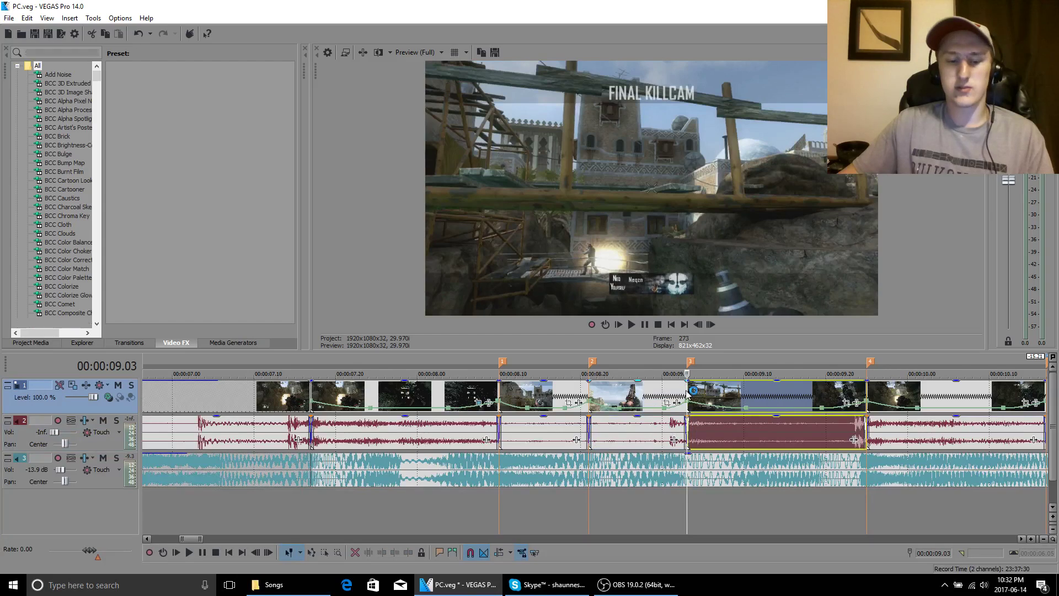
# Open Pan/Crop for the clip between markers 1 and 2 and add Position keyframes at 00:00:00.11 and 00:00:00.10
pyautogui.click(552, 406)
pyautogui.scroll(3, 607, 411)
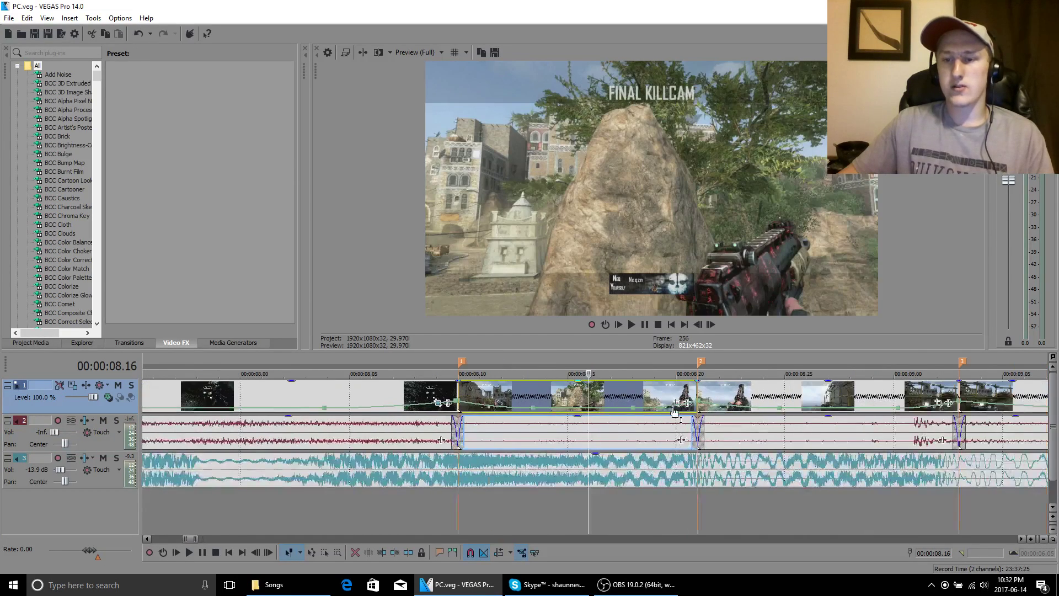
pyautogui.click(734, 403)
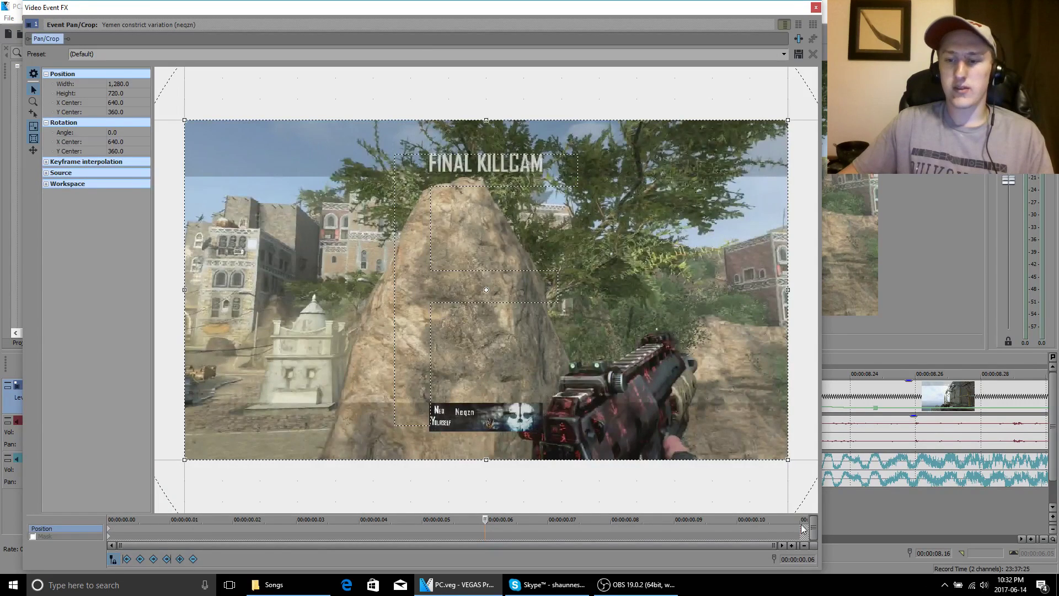
pyautogui.click(802, 528)
pyautogui.click(743, 527)
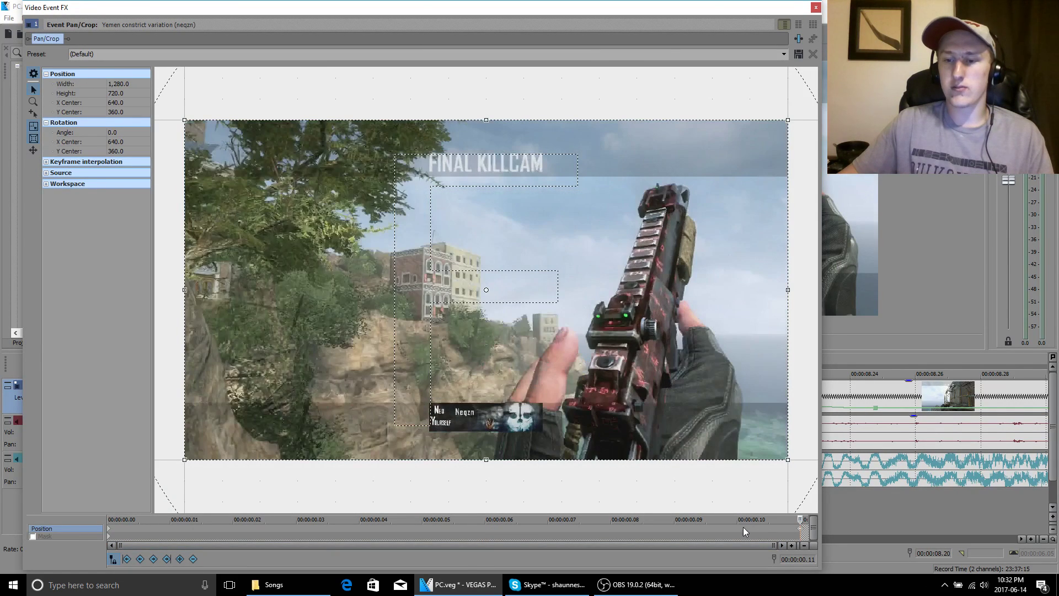
pyautogui.click(802, 531)
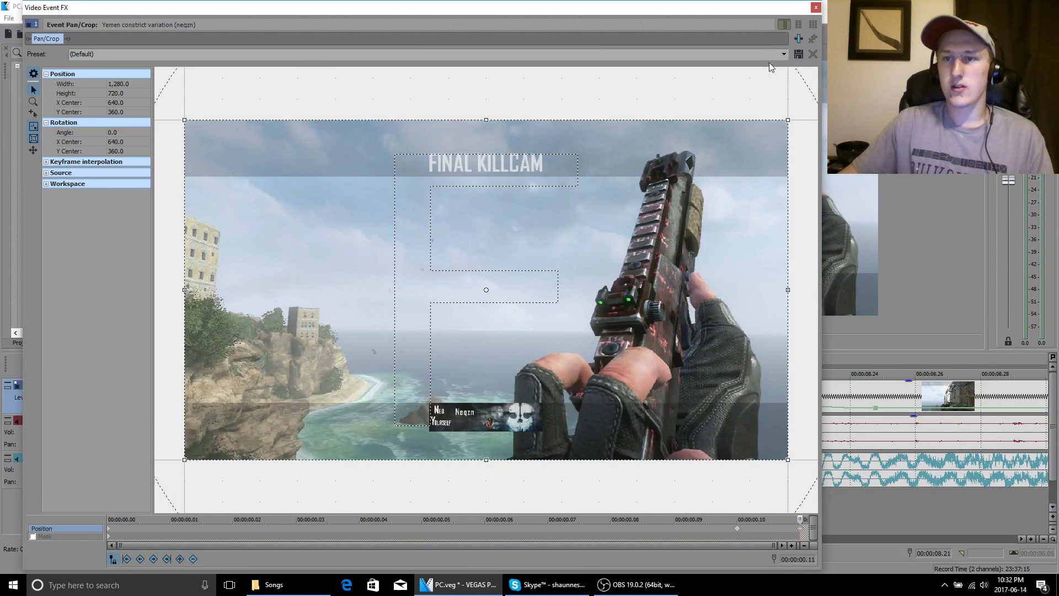
# Apply the Pump preset to the Position keyframes at 00:00:00.00 and 00:00:00.11
pyautogui.click(108, 529)
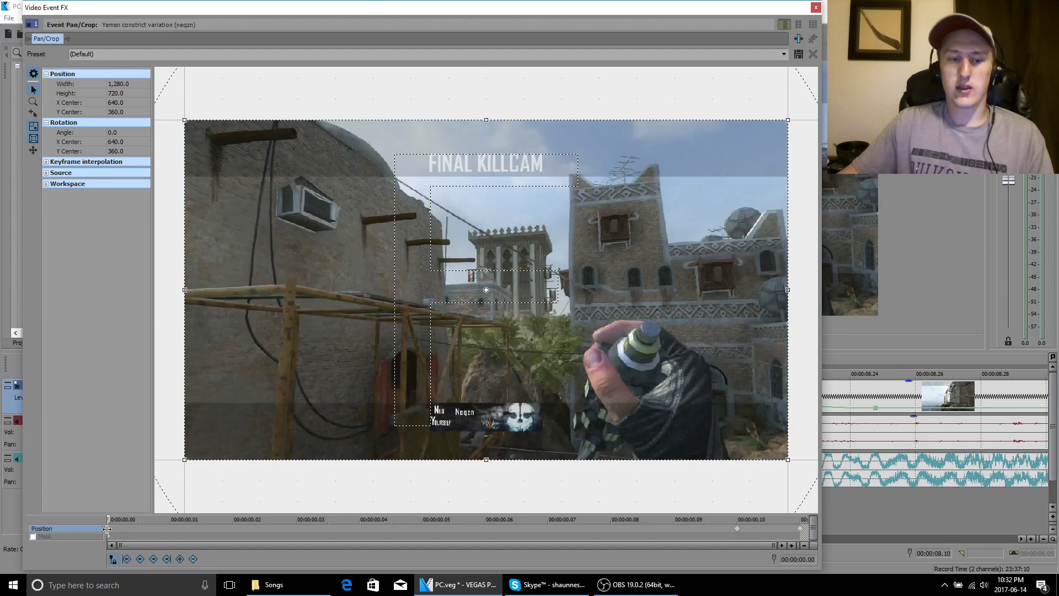
pyautogui.click(784, 54)
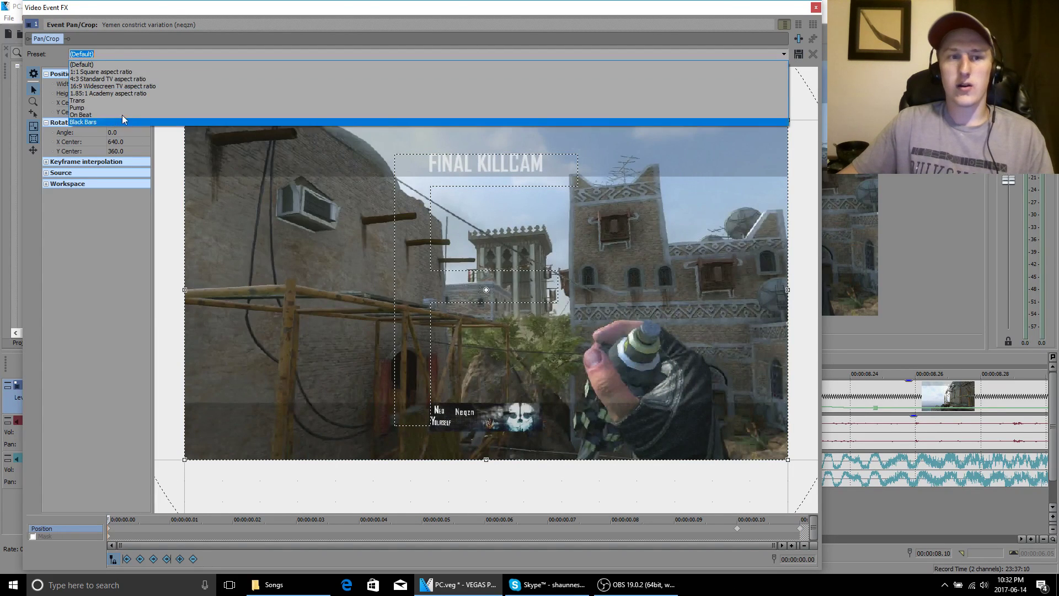
pyautogui.click(115, 112)
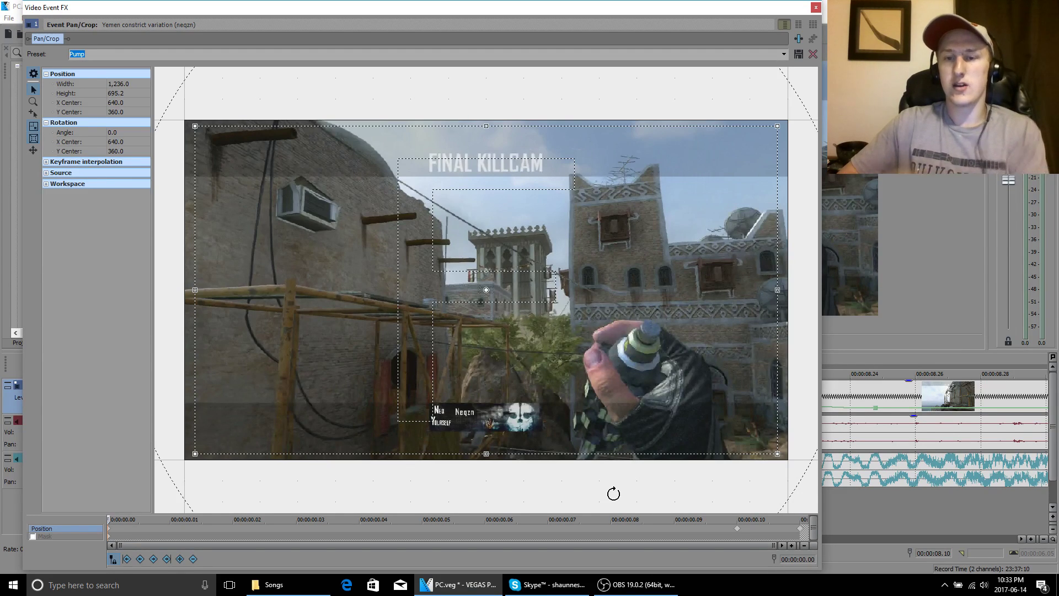
pyautogui.click(738, 528)
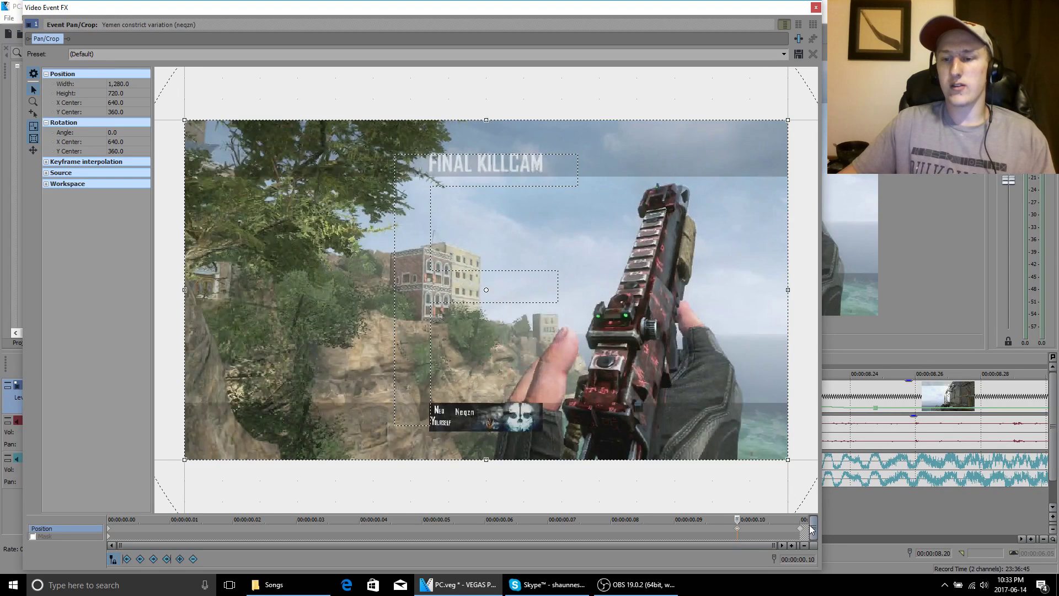
pyautogui.click(802, 529)
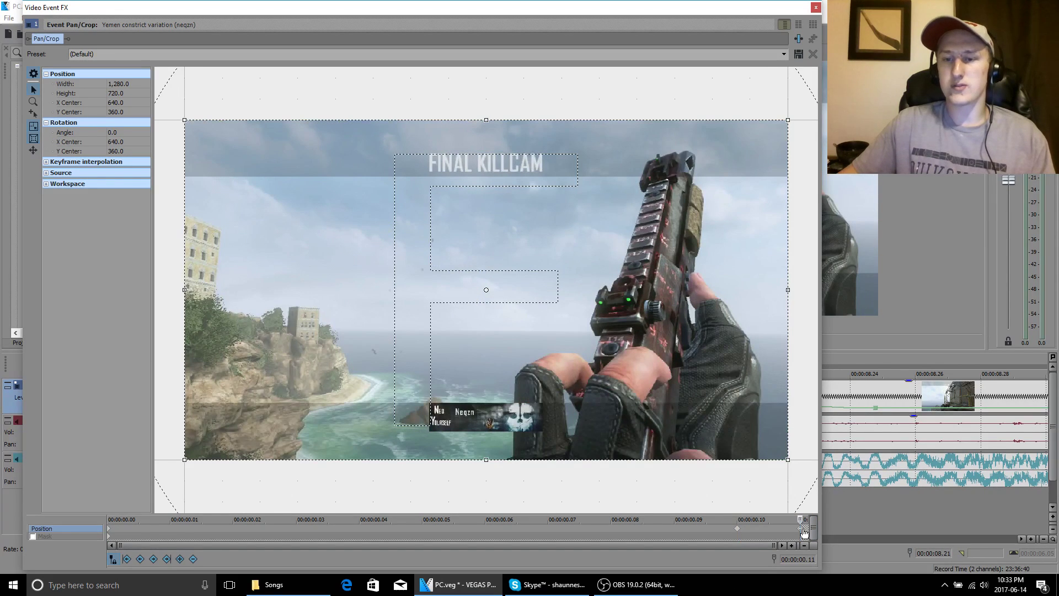
pyautogui.click(783, 54)
pyautogui.click(141, 109)
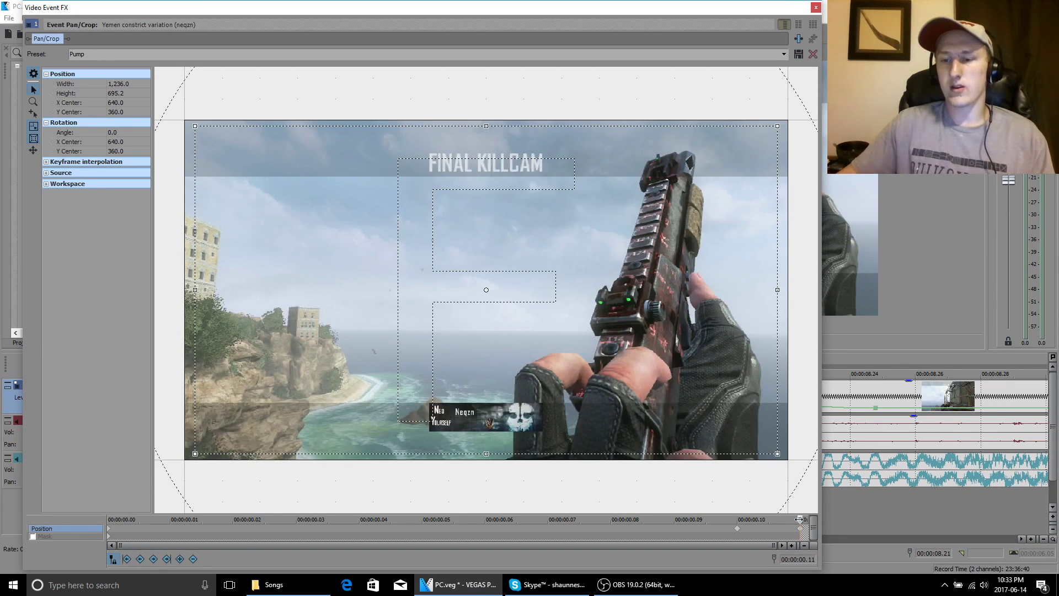
# Move the middle (Default) keyframe to 00:00:00.09, check the resulting crop animation, and close Pan/Crop
pyautogui.click(759, 520)
pyautogui.click(778, 522)
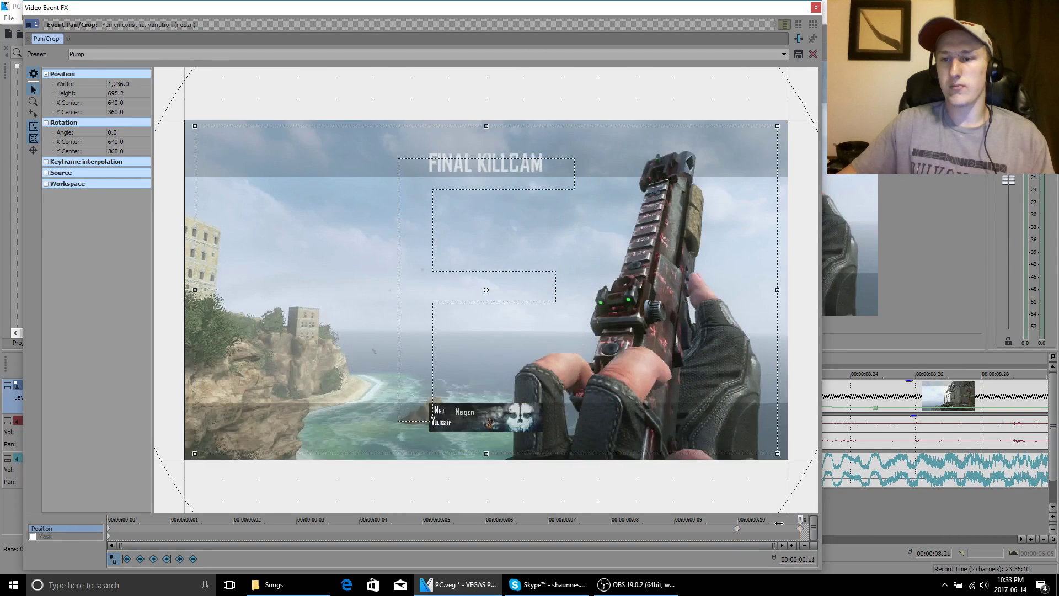
pyautogui.click(763, 522)
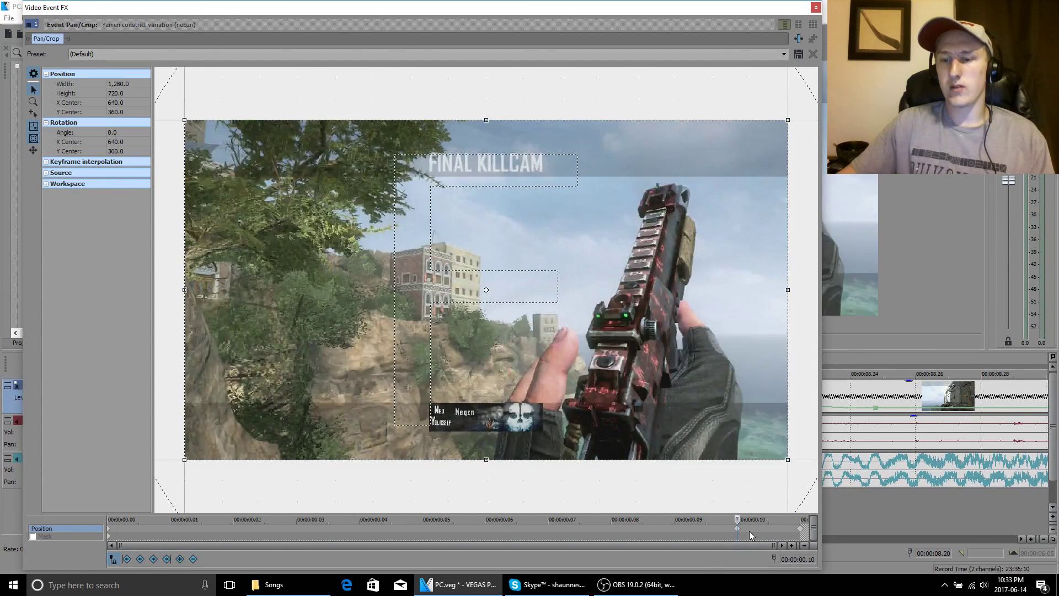
pyautogui.moveTo(739, 530); pyautogui.dragTo(676, 529)
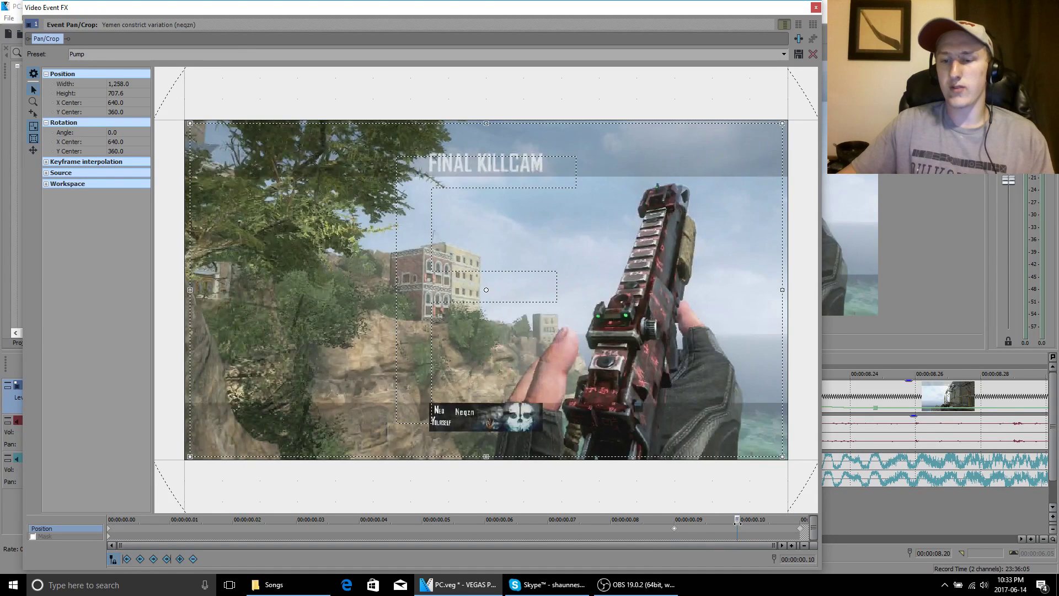
pyautogui.moveTo(737, 523); pyautogui.dragTo(679, 521)
pyautogui.click(711, 521)
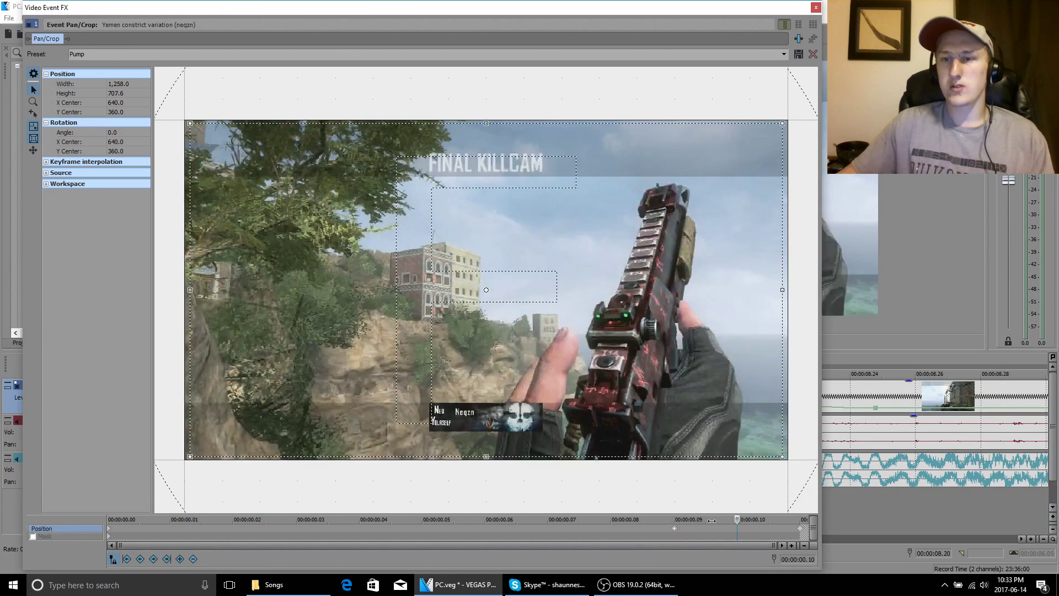
pyautogui.moveTo(755, 519); pyautogui.dragTo(784, 517)
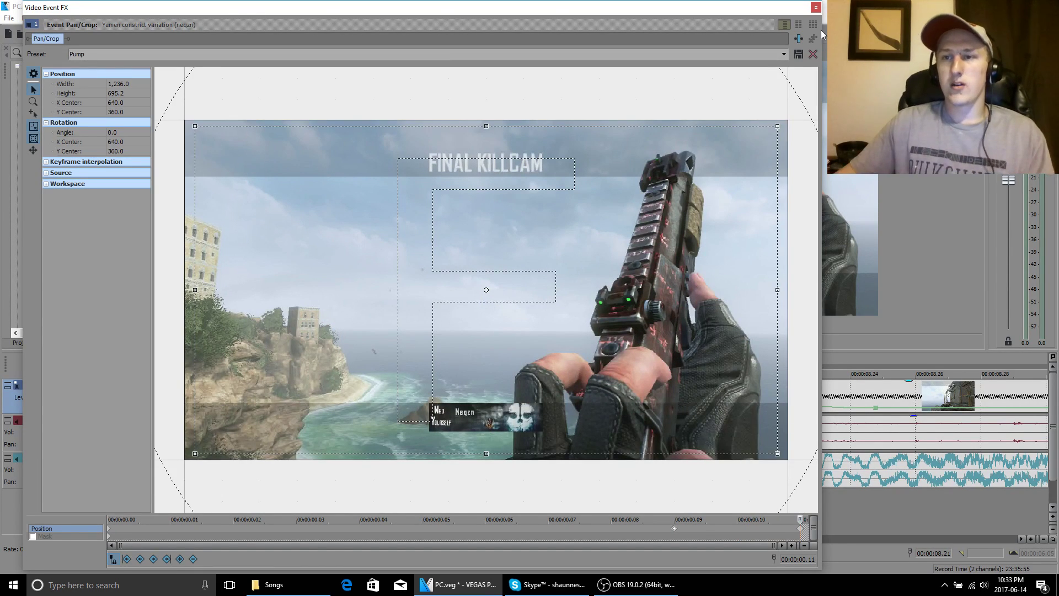
pyautogui.click(816, 8)
# Open Pan/Crop for the clip between markers 2 and 3 and place Position keyframes at 00:00:00.12 and 00:00:00.10
pyautogui.scroll(-2, 703, 442)
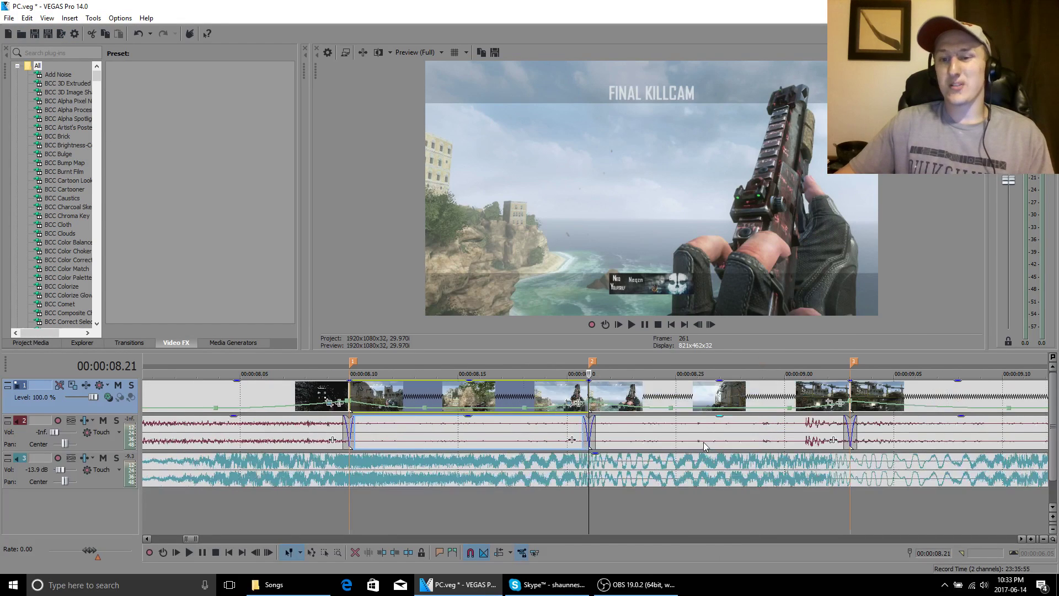
pyautogui.click(830, 404)
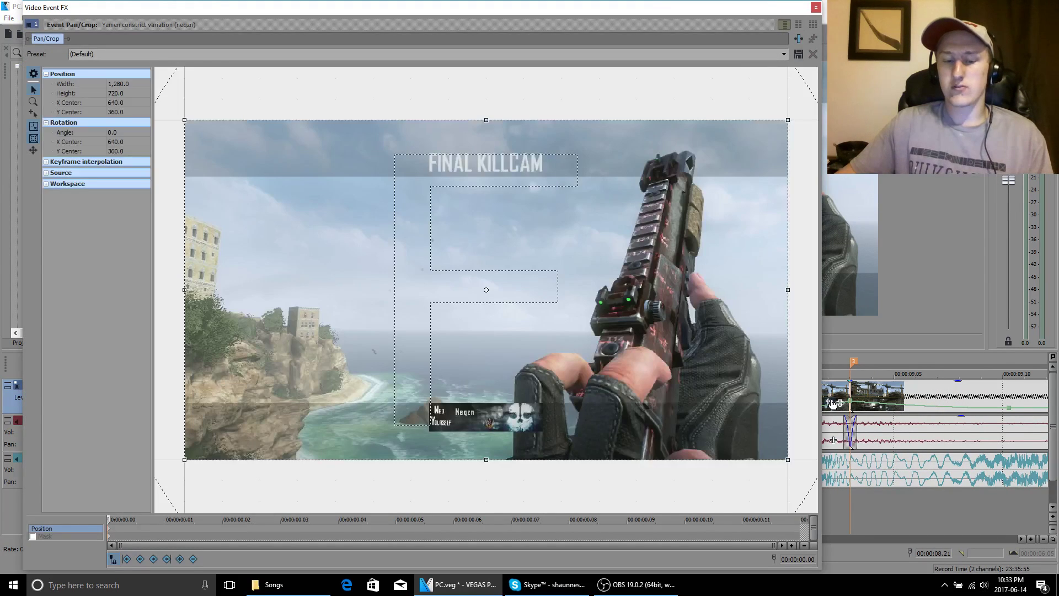
pyautogui.click(802, 527)
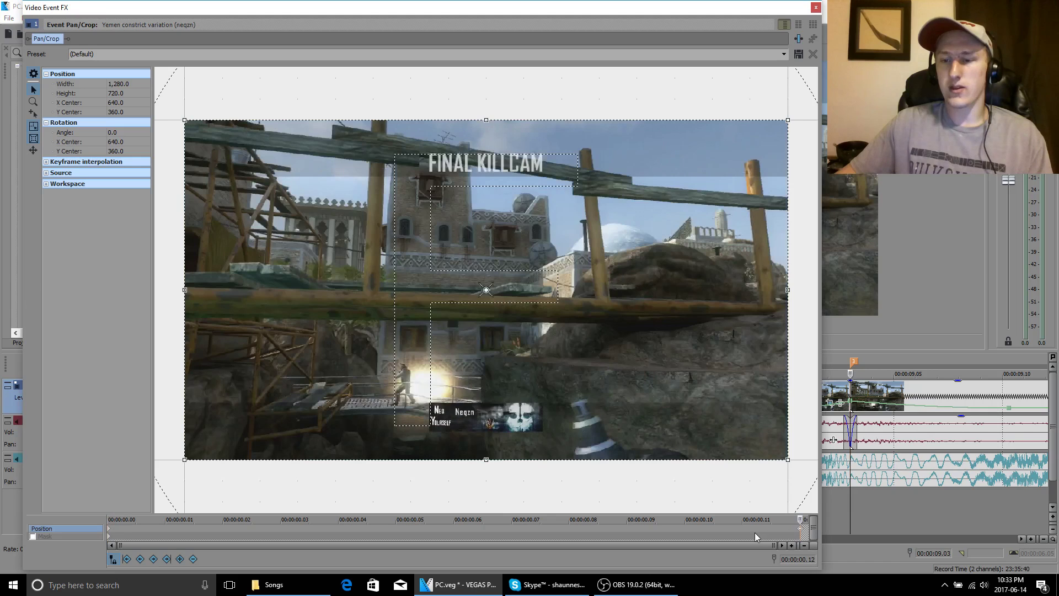
pyautogui.click(749, 530)
pyautogui.click(782, 531)
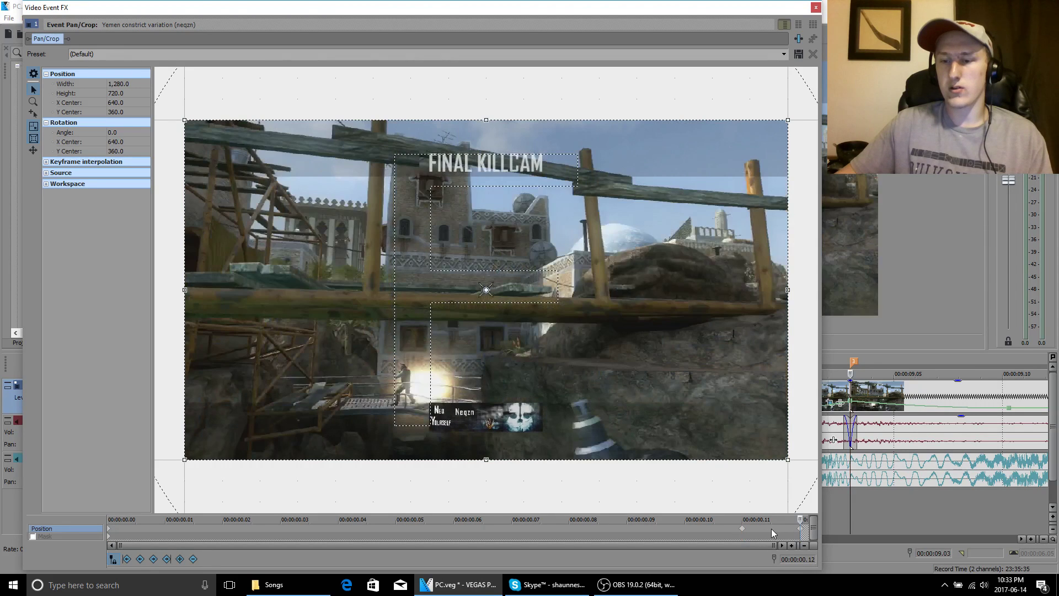
pyautogui.moveTo(748, 528); pyautogui.dragTo(714, 532)
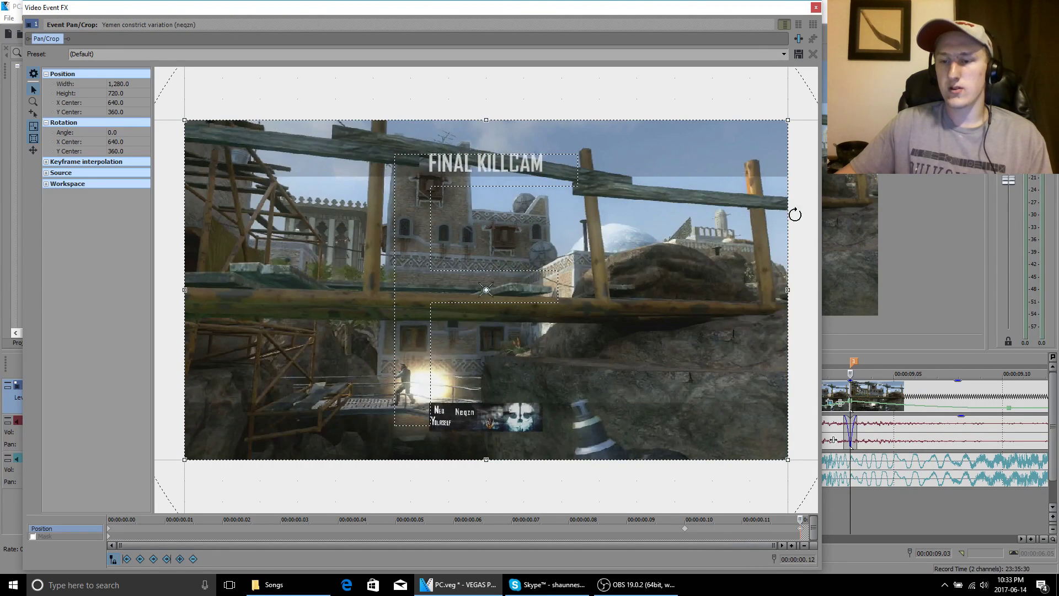
# Apply the Pump preset to this clip's keyframes at 00:00:00.12 and 00:00:00.00, close Pan/Crop, and preview playback
pyautogui.click(784, 54)
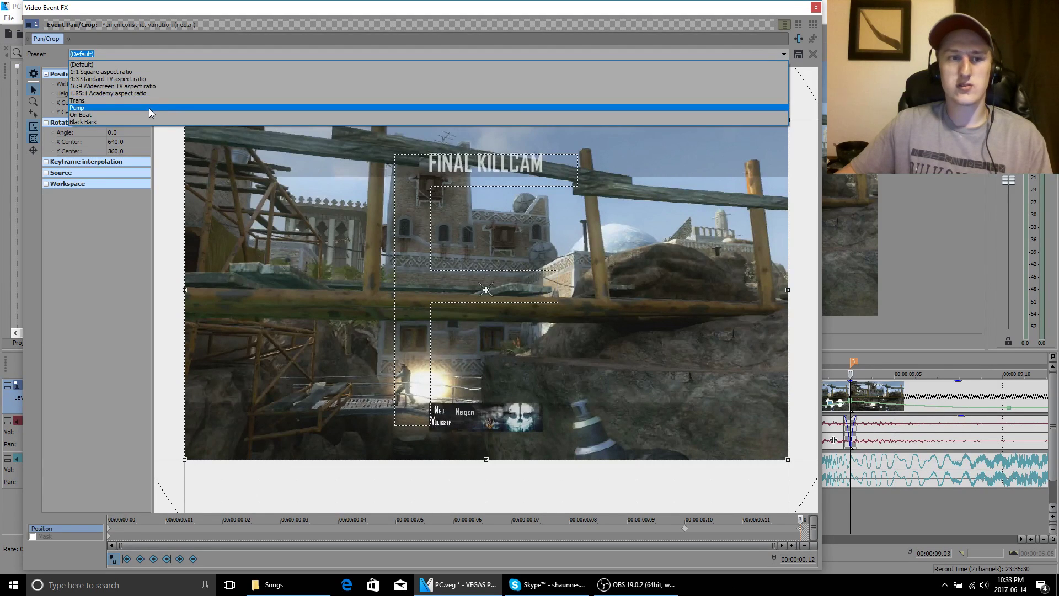
pyautogui.click(155, 104)
pyautogui.click(108, 531)
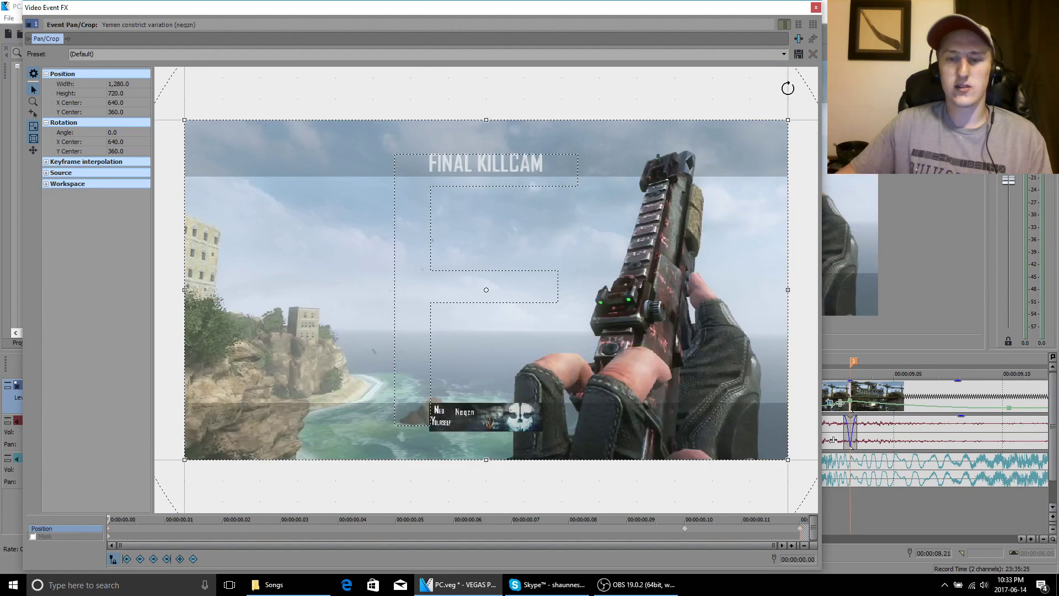
pyautogui.click(783, 54)
pyautogui.click(148, 115)
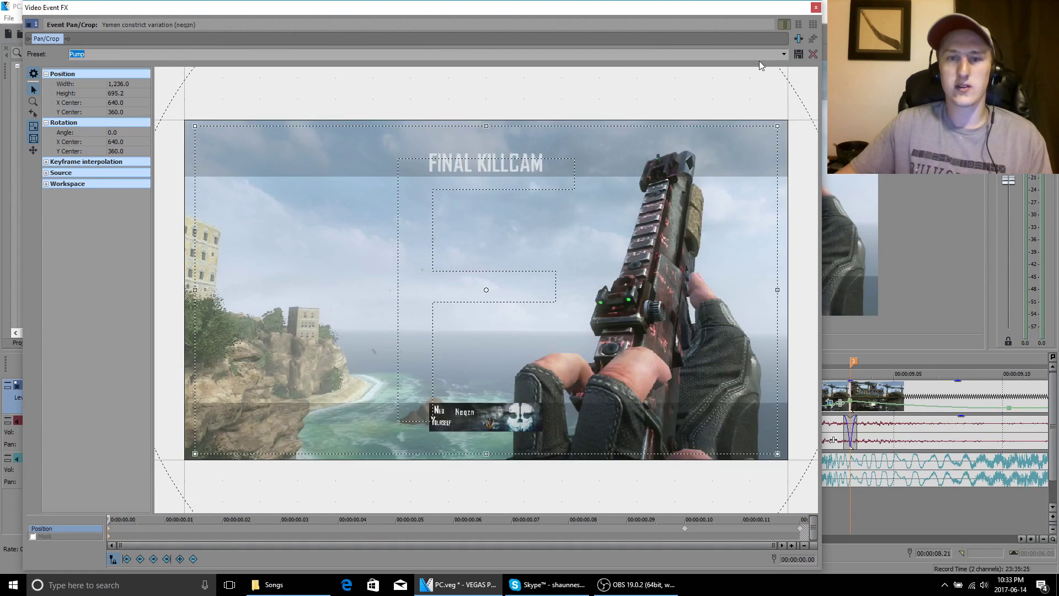
pyautogui.click(816, 7)
pyautogui.press('space')
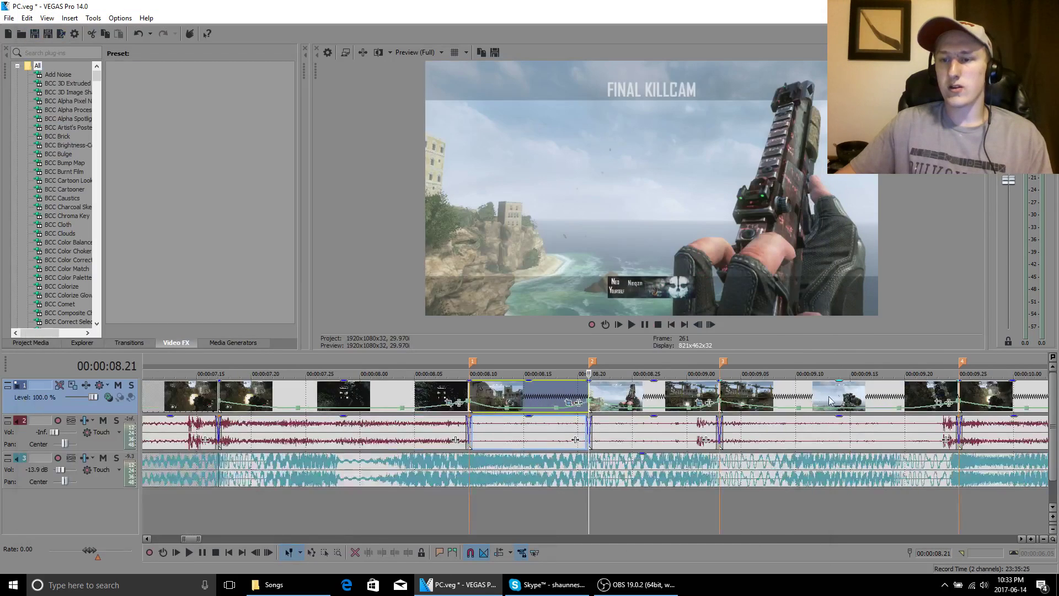
# In Pan/Crop for the clip between markers 3 and 4, add Position keyframes at 00:00:00.22 and 00:00:00.20, saving the project
pyautogui.click(763, 402)
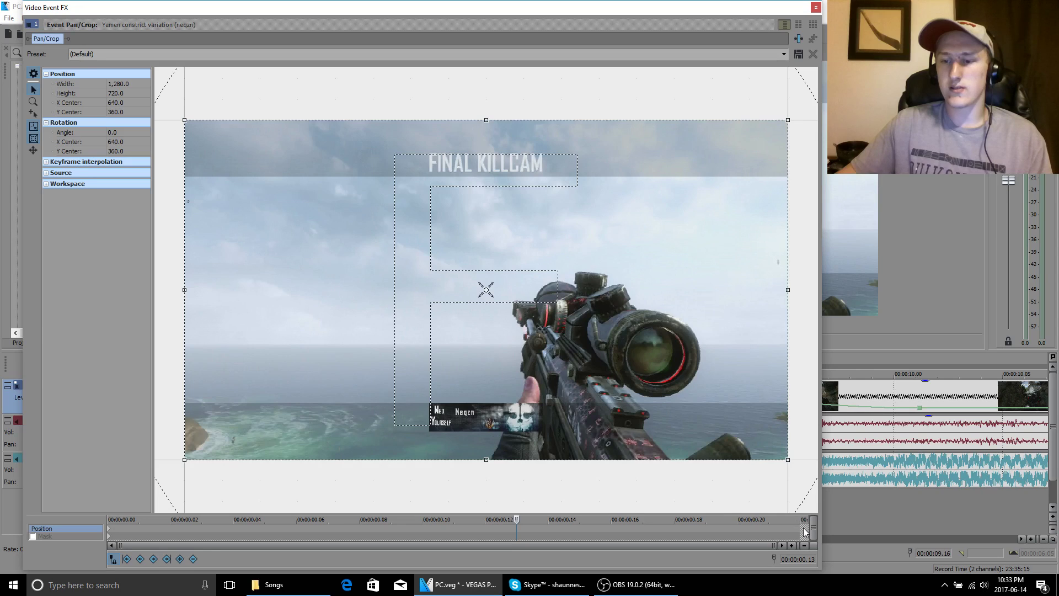
pyautogui.click(804, 531)
pyautogui.hotkey('ctrl', 's')
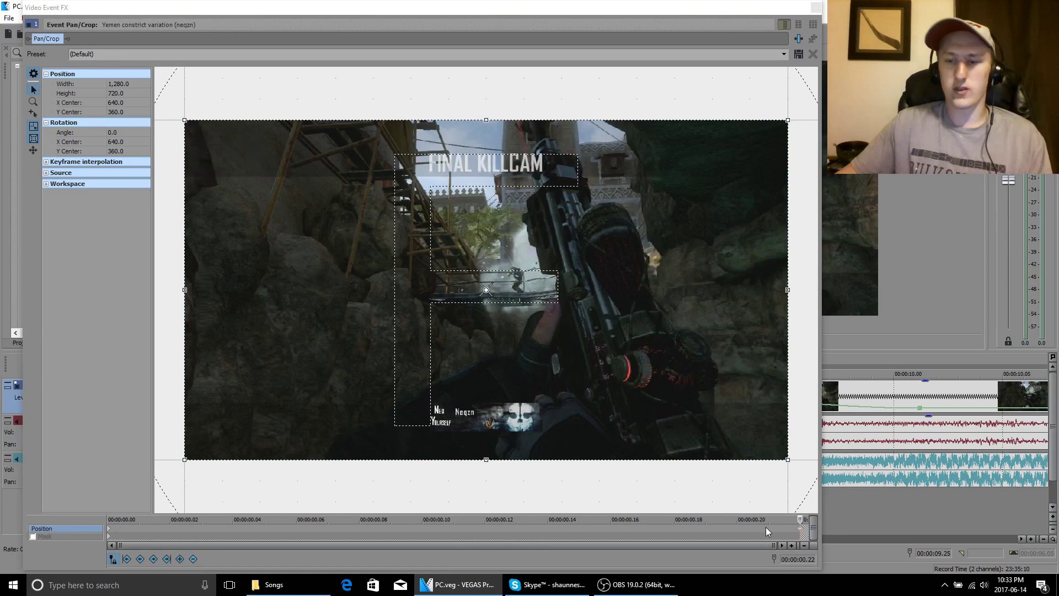
pyautogui.click(737, 529)
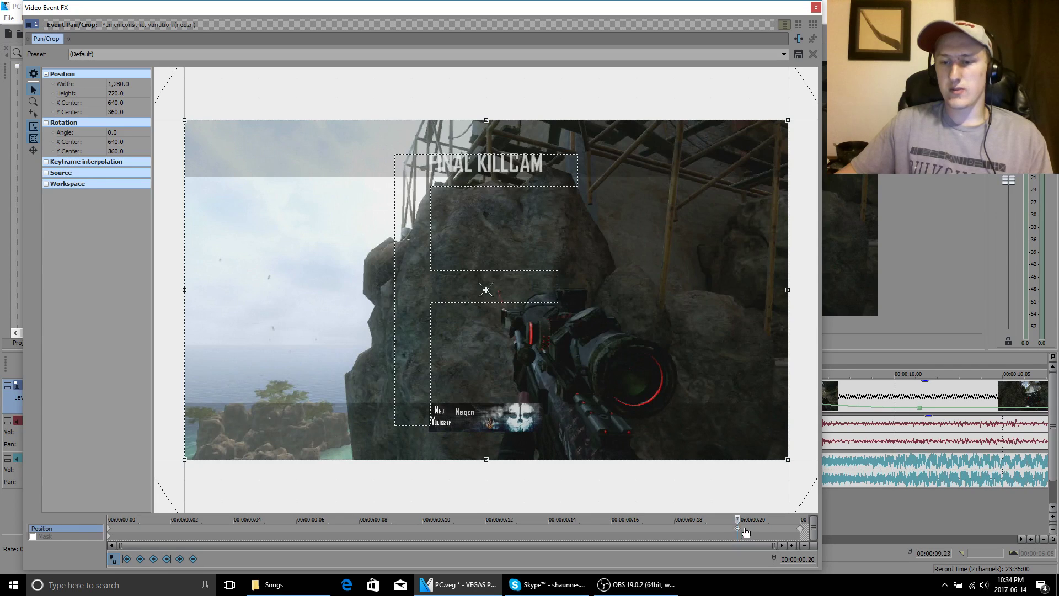
# Apply the Pump preset to the Position keyframes at 00:00:00.22 and 00:00:00.00 and close Pan/Crop
pyautogui.click(803, 531)
pyautogui.click(783, 54)
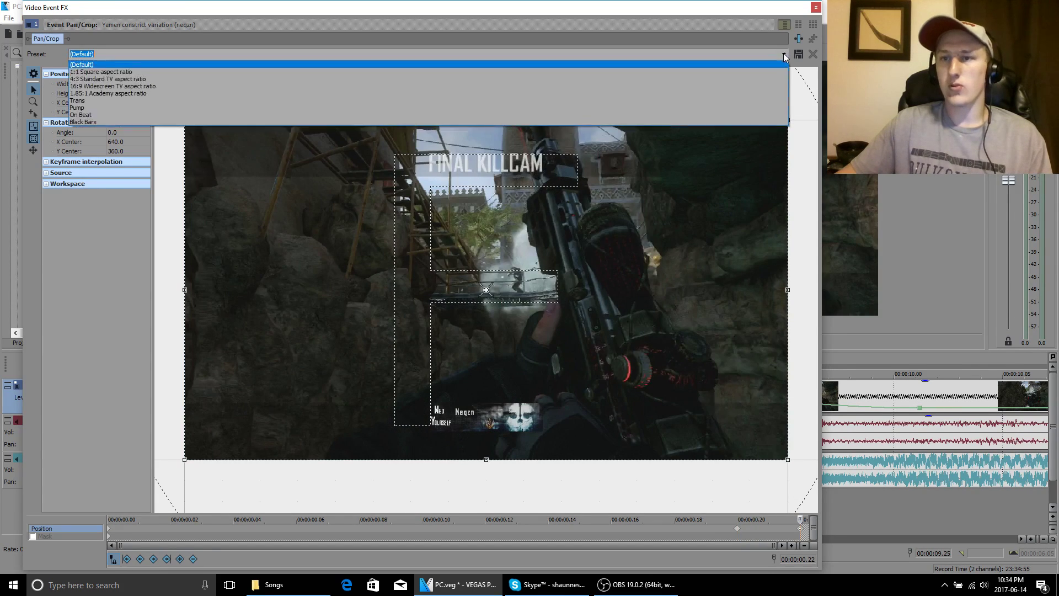
pyautogui.click(233, 107)
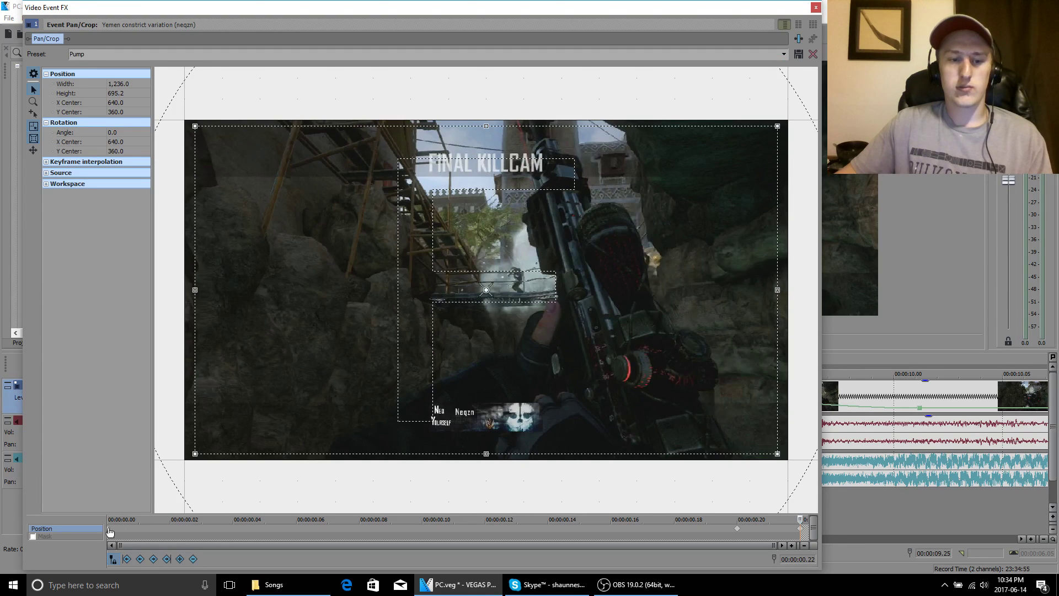
pyautogui.click(110, 531)
pyautogui.click(783, 54)
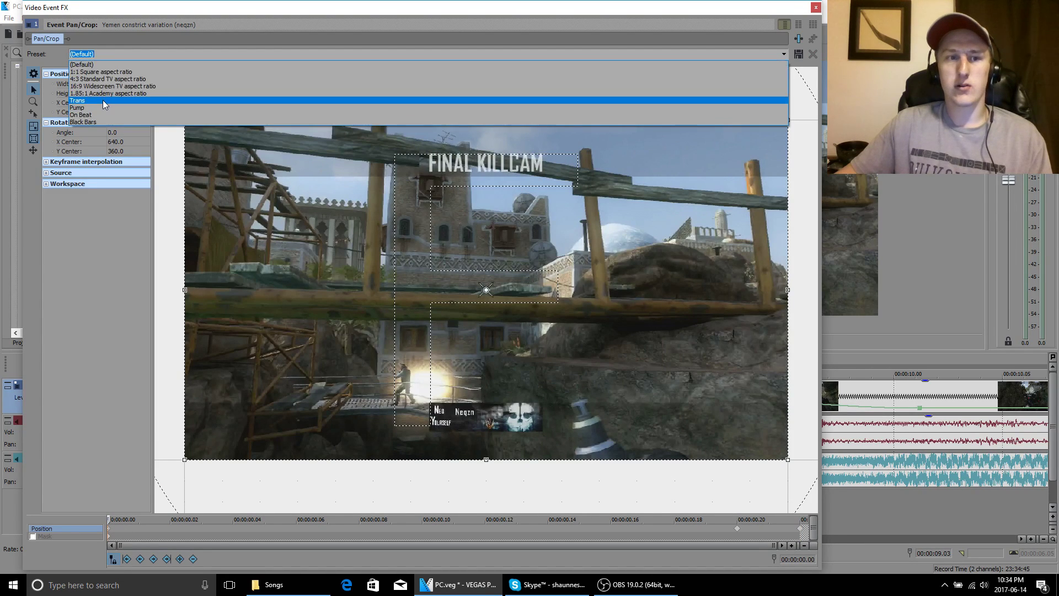
pyautogui.click(104, 104)
pyautogui.click(783, 53)
pyautogui.click(210, 89)
pyautogui.click(815, 7)
# Open Pan/Crop for the clip between markers 4 and 5 and add Position keyframes at 00:00:00.22 and 00:00:00.20
pyautogui.scroll(-3, 832, 389)
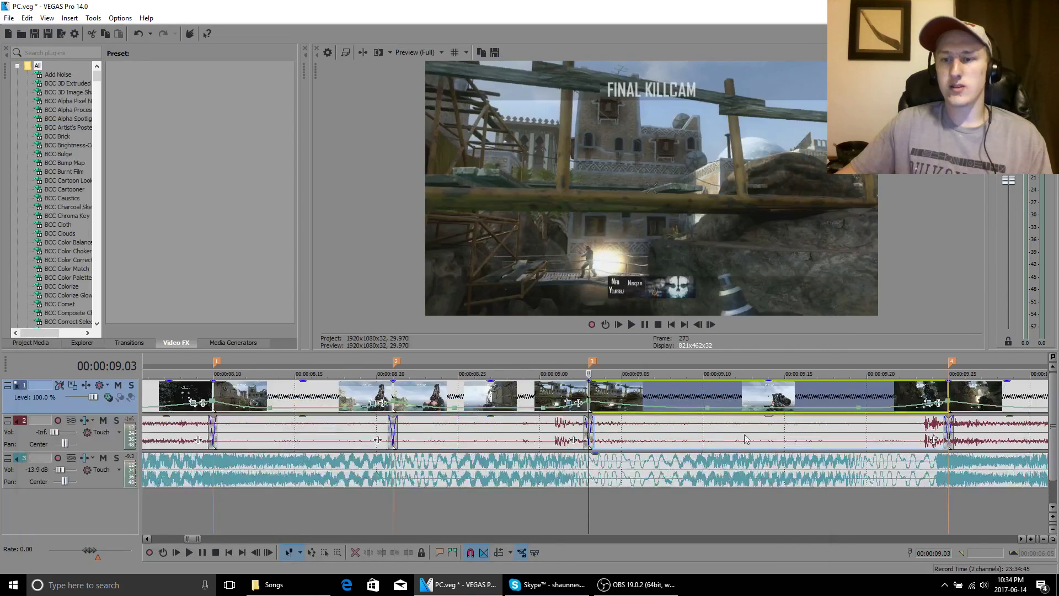
pyautogui.click(832, 389)
pyautogui.scroll(3, 873, 405)
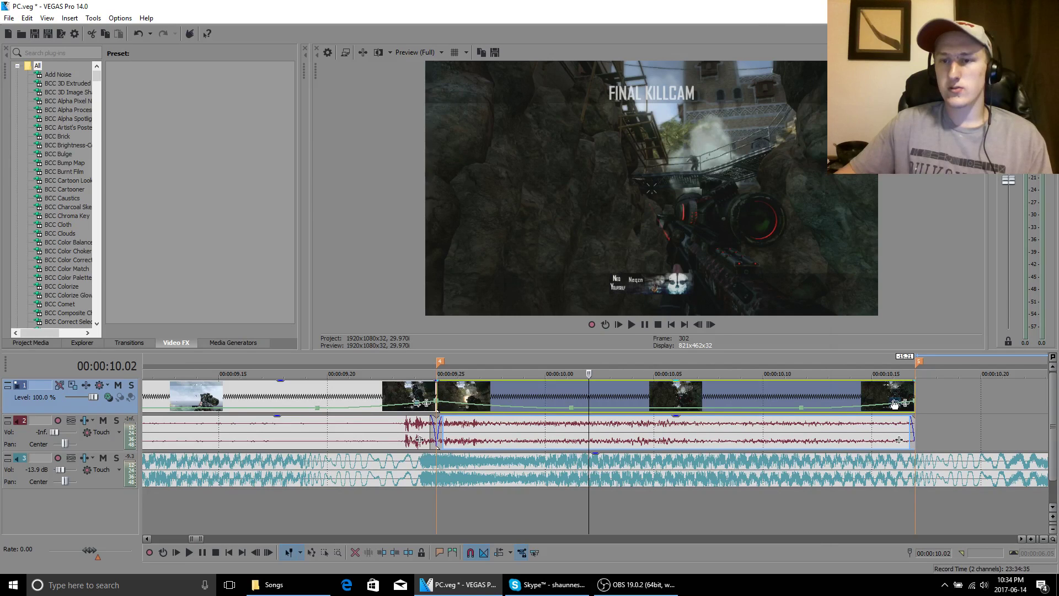
pyautogui.click(895, 402)
pyautogui.click(750, 528)
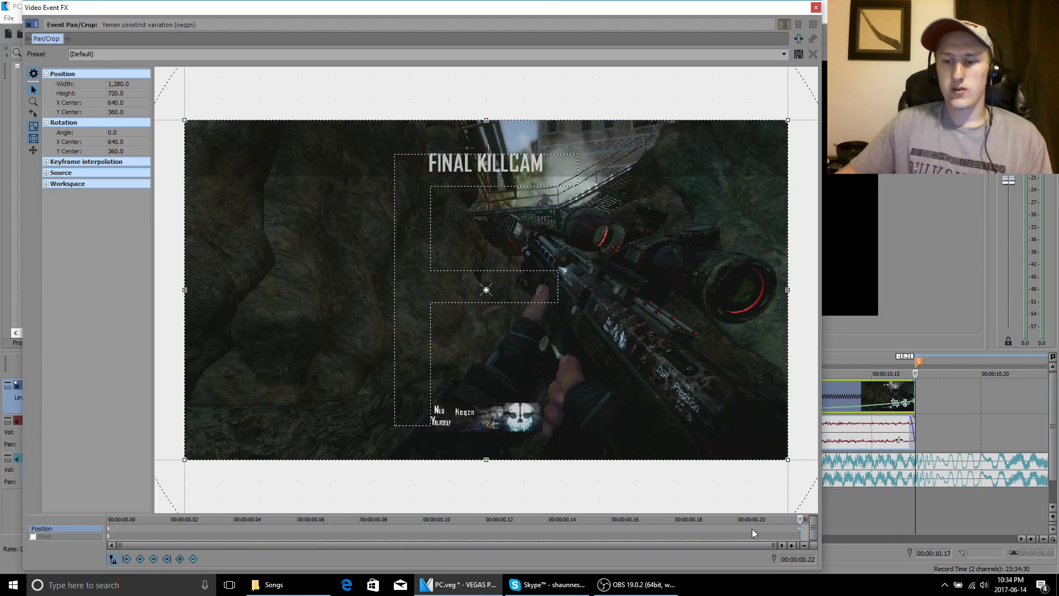
pyautogui.click(748, 528)
pyautogui.click(756, 529)
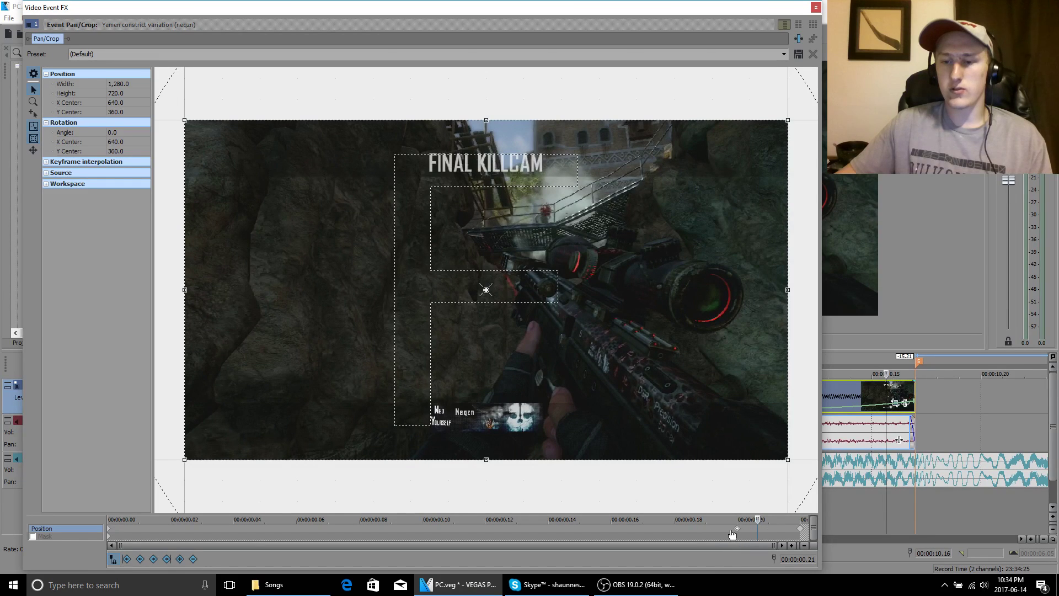
# Apply the Trans preset at 00:00:00.21 and the Pump preset at 00:00:00.00 for this clip, and close Pan/Crop
pyautogui.click(782, 51)
pyautogui.click(179, 102)
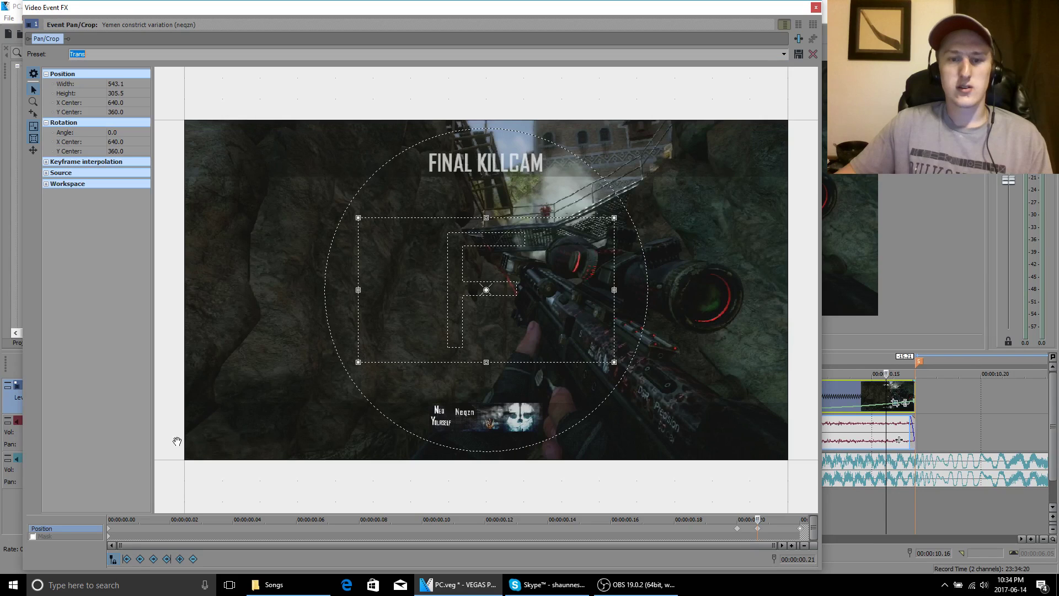
pyautogui.click(110, 529)
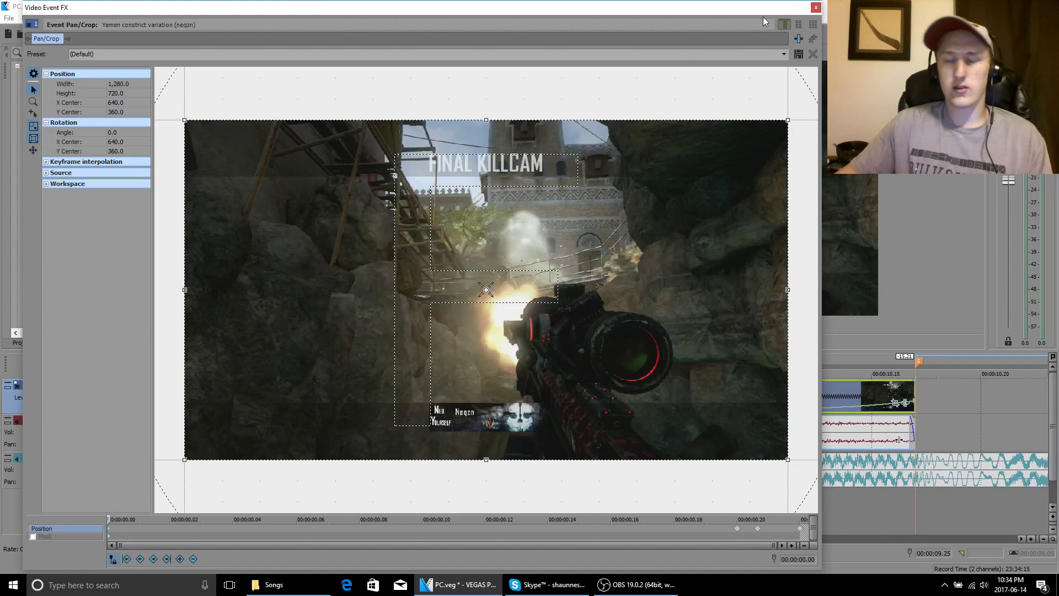
pyautogui.click(784, 53)
pyautogui.click(122, 109)
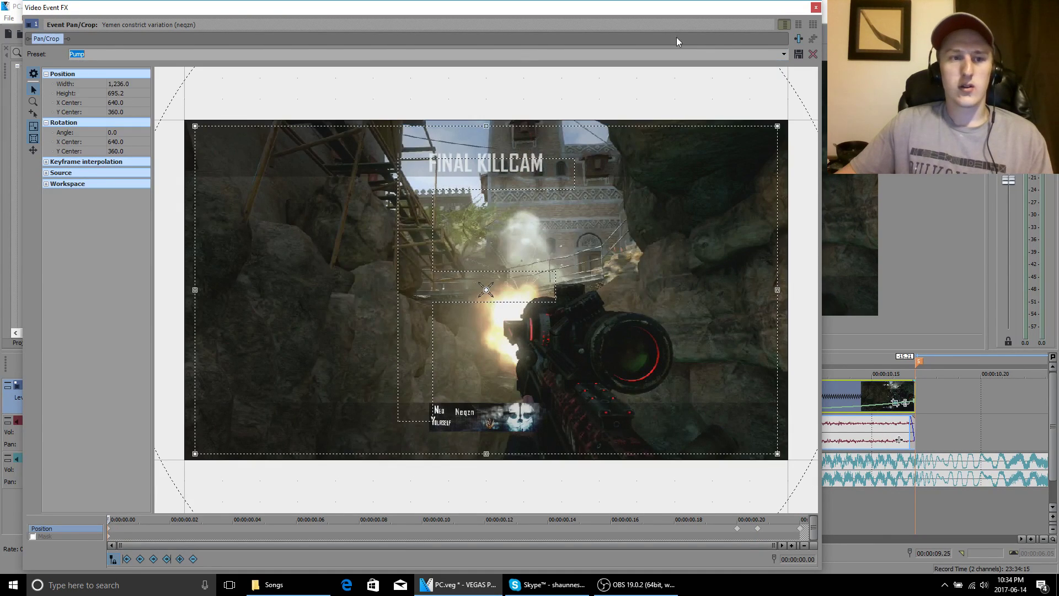
pyautogui.click(815, 7)
# Mark a playback region covering all the edited clips through marker 5 and play it back
pyautogui.scroll(-6, 642, 433)
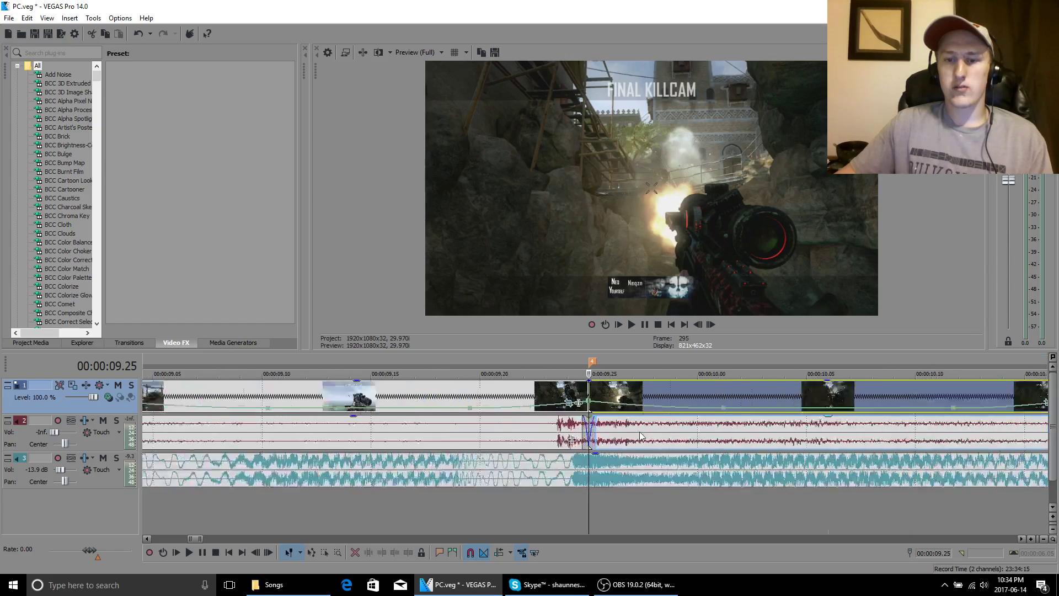
pyautogui.moveTo(690, 400)
pyautogui.mouseDown()
pyautogui.moveTo(145, 386)
pyautogui.moveTo(176, 386)
pyautogui.mouseUp()
pyautogui.press('space')
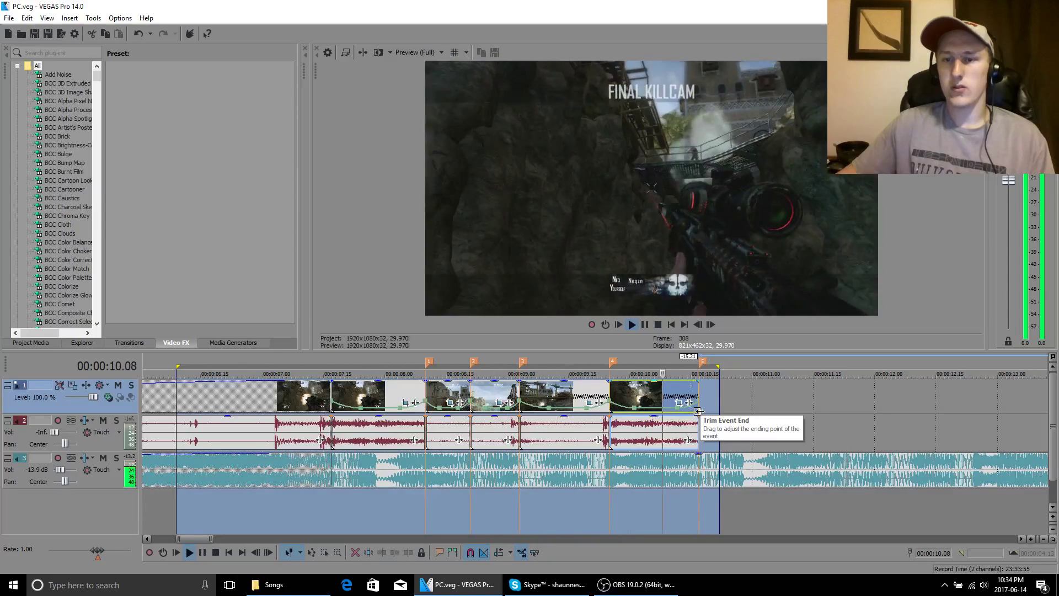
# Replay the edited sequence from 00:00:07.02, check the clip between markers 3 and 4, and place the playhead at marker 4
pyautogui.click(572, 445)
pyautogui.click(572, 445)
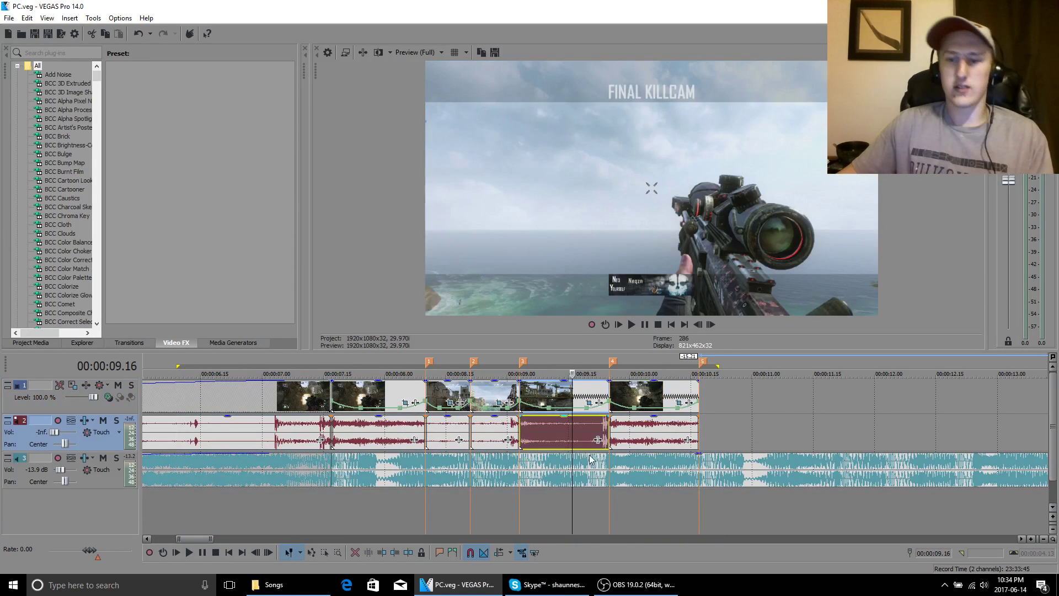
pyautogui.click(604, 465)
pyautogui.click(548, 479)
pyautogui.click(496, 479)
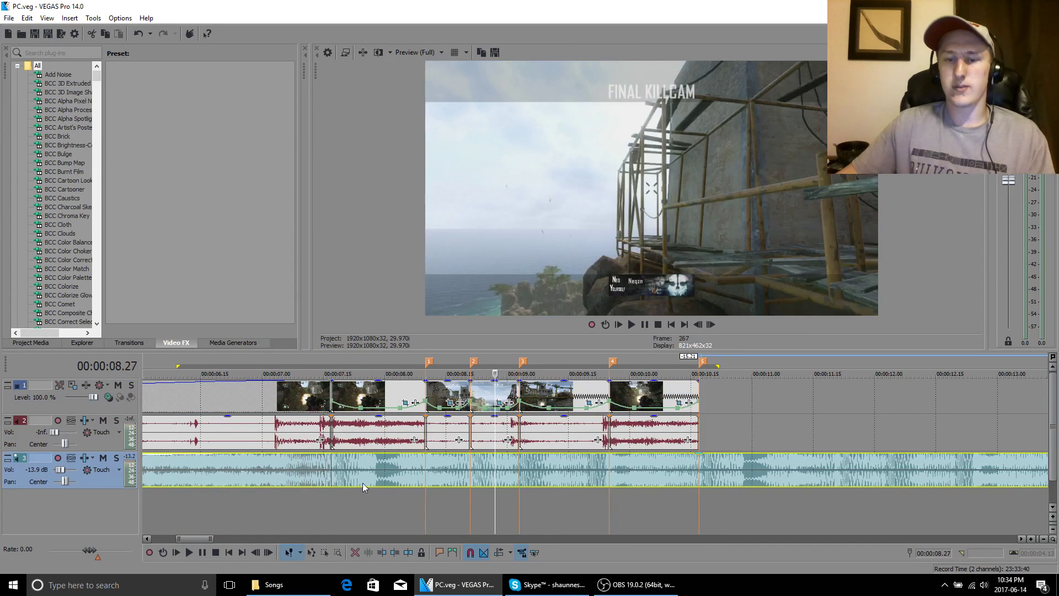
pyautogui.click(366, 482)
pyautogui.click(328, 480)
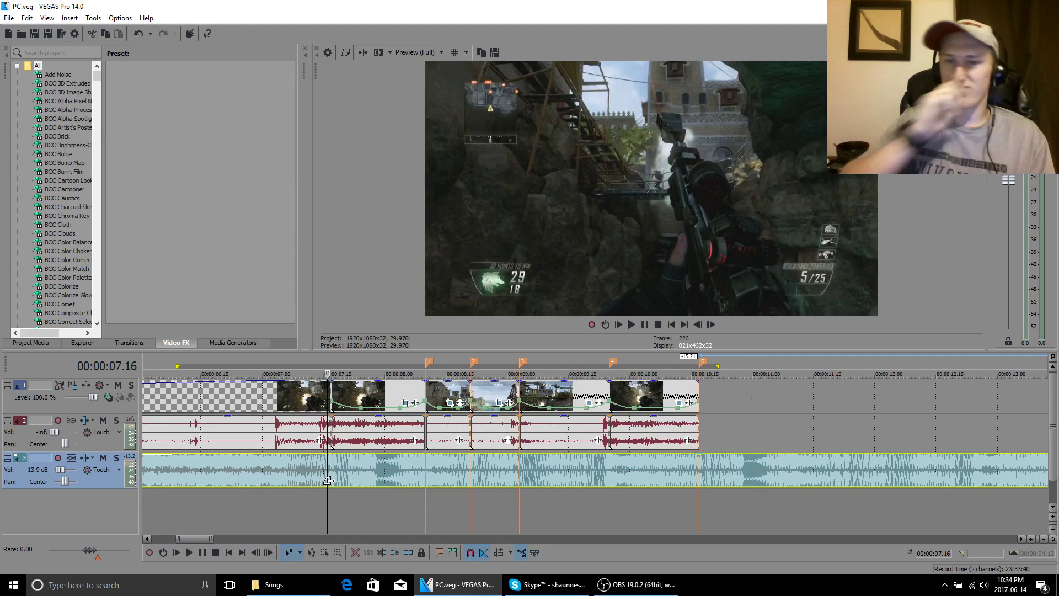
pyautogui.click(302, 482)
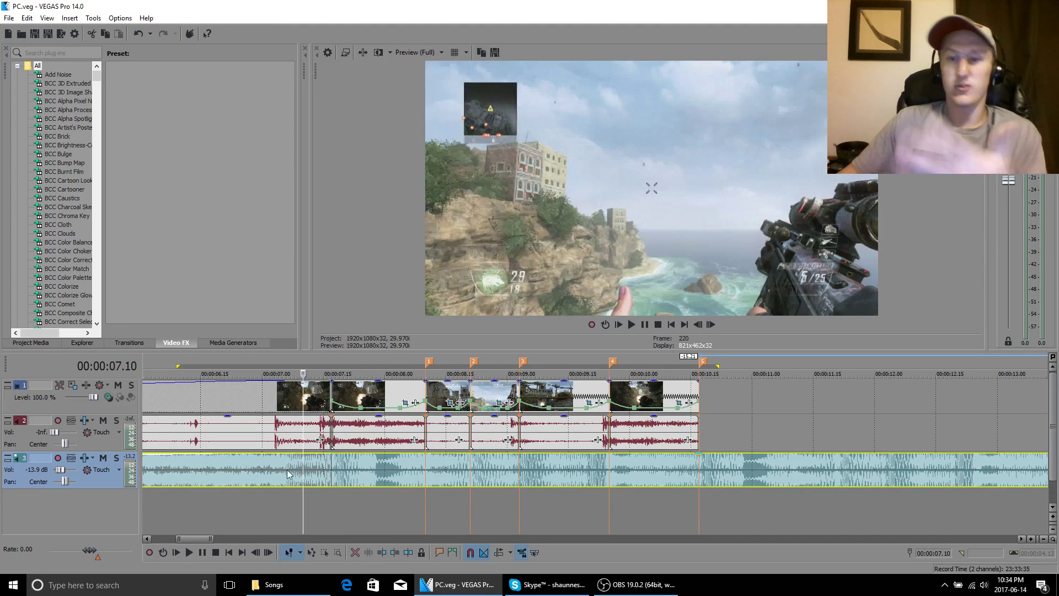
pyautogui.click(269, 472)
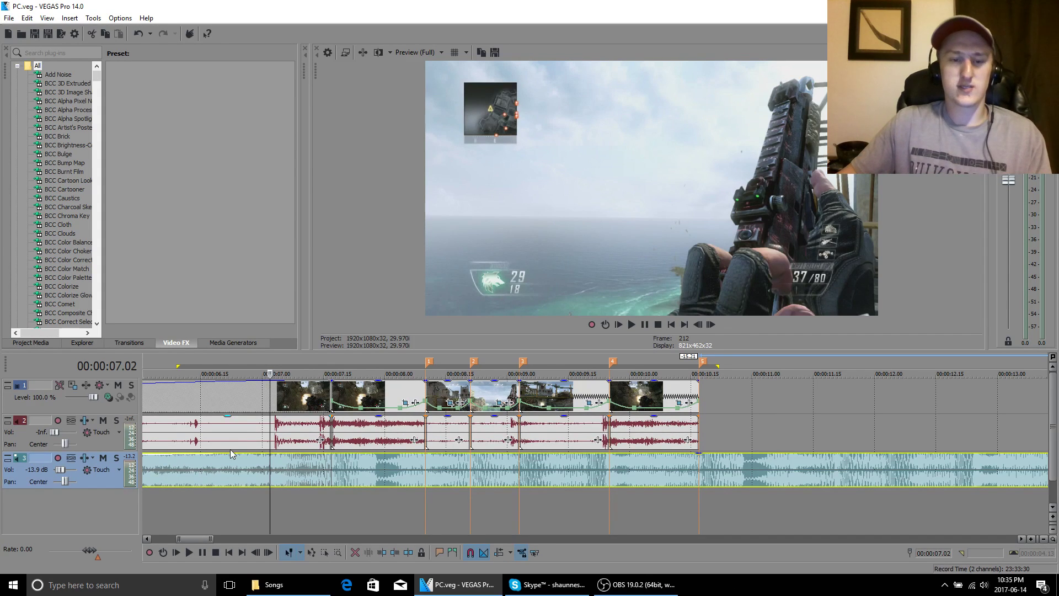
pyautogui.press('space')
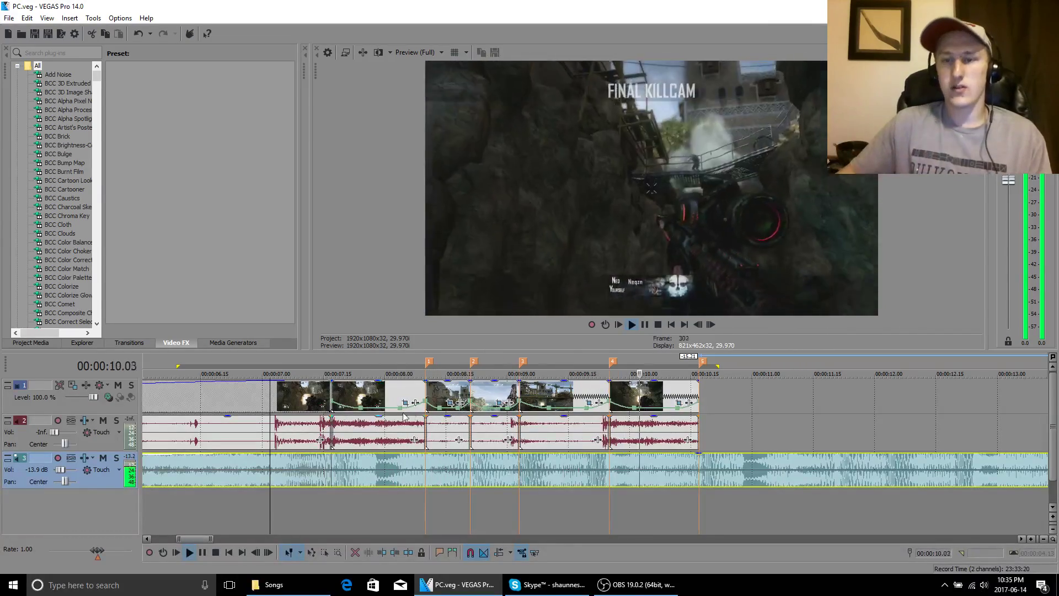
pyautogui.click(588, 397)
pyautogui.scroll(4, 638, 479)
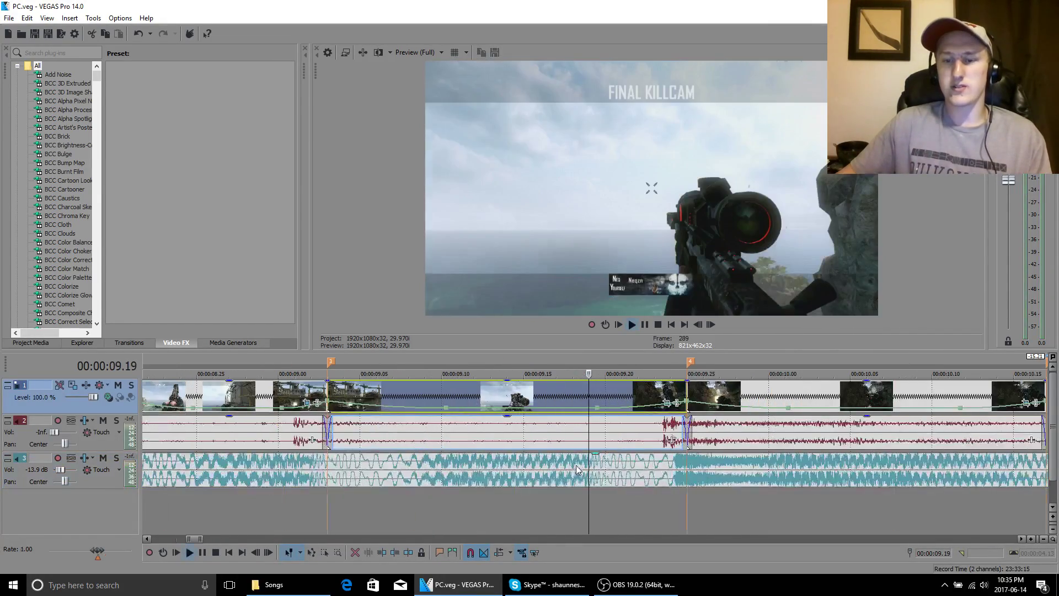
pyautogui.press('space')
pyautogui.scroll(-4, 549, 474)
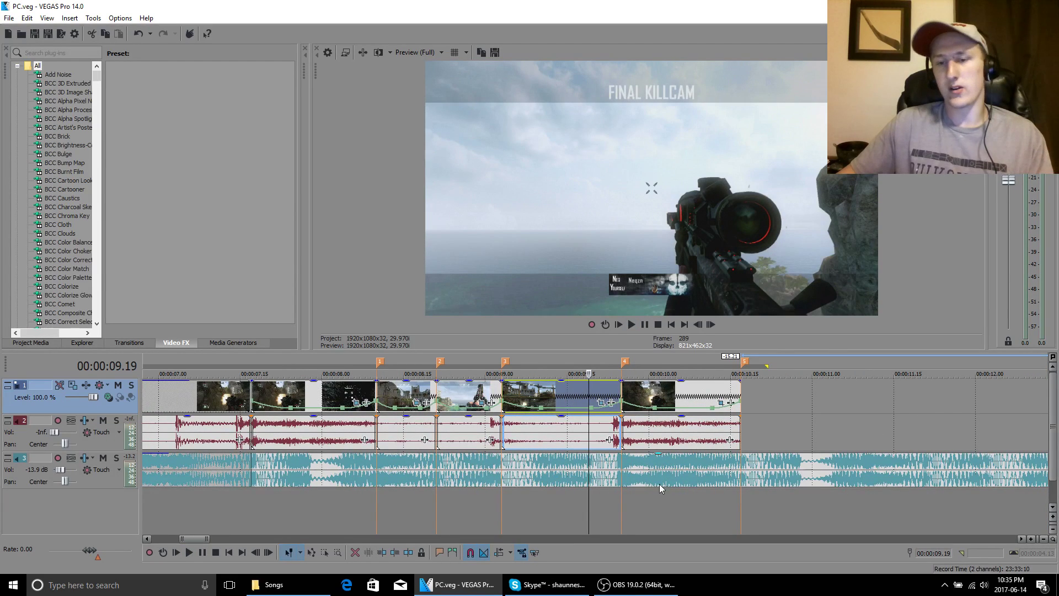
pyautogui.click(625, 468)
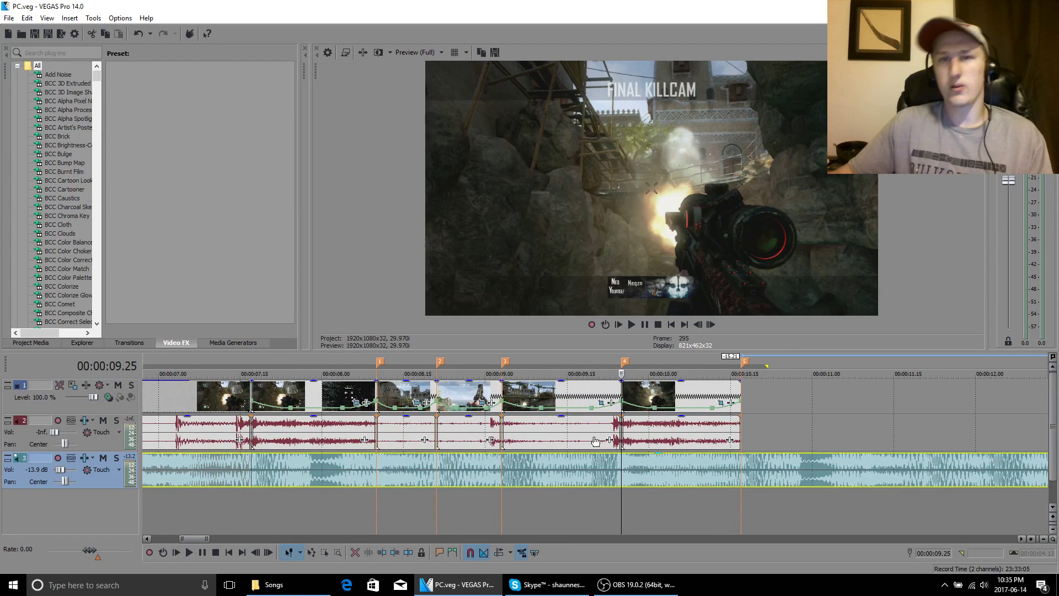
# Apply the S_Shake effect with the Shaug Tilt Shake preset to the clip ending at marker 1 and close its effect window
pyautogui.moveTo(96, 76); pyautogui.dragTo(97, 252)
pyautogui.scroll(3, 62, 207)
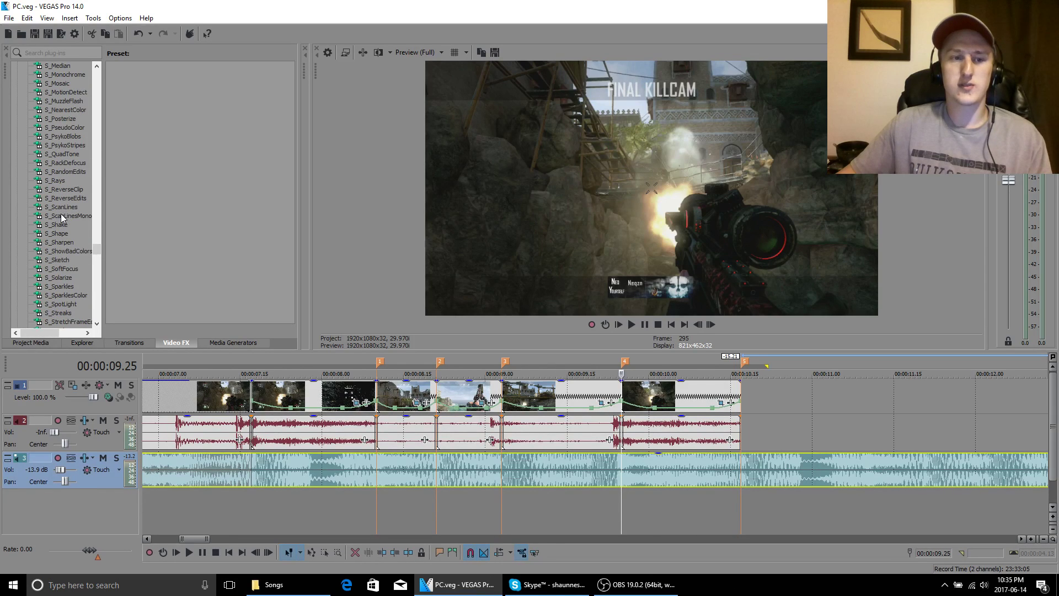
pyautogui.click(58, 224)
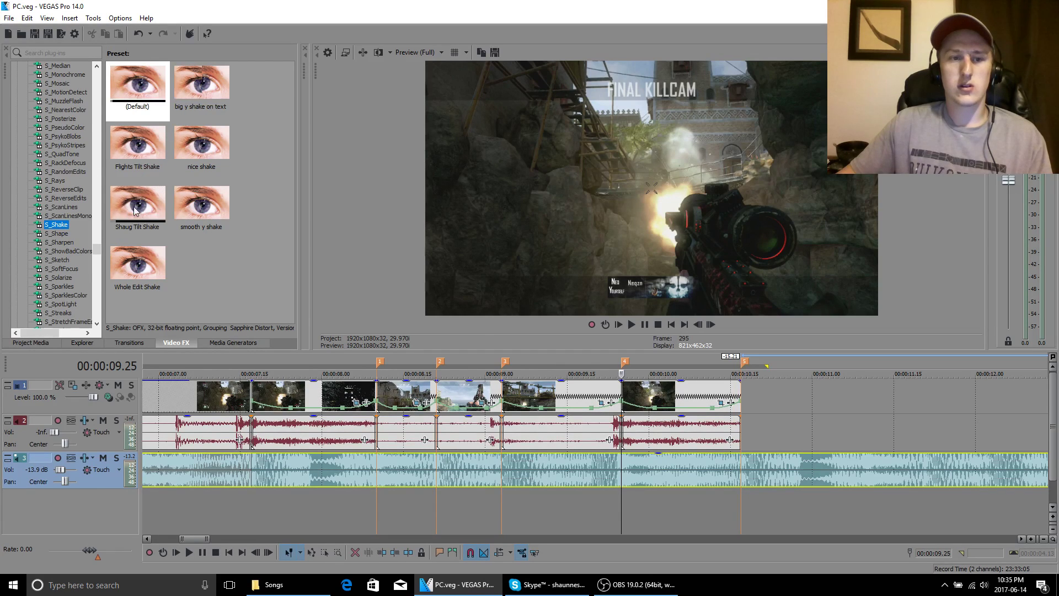
pyautogui.moveTo(131, 210); pyautogui.dragTo(514, 305)
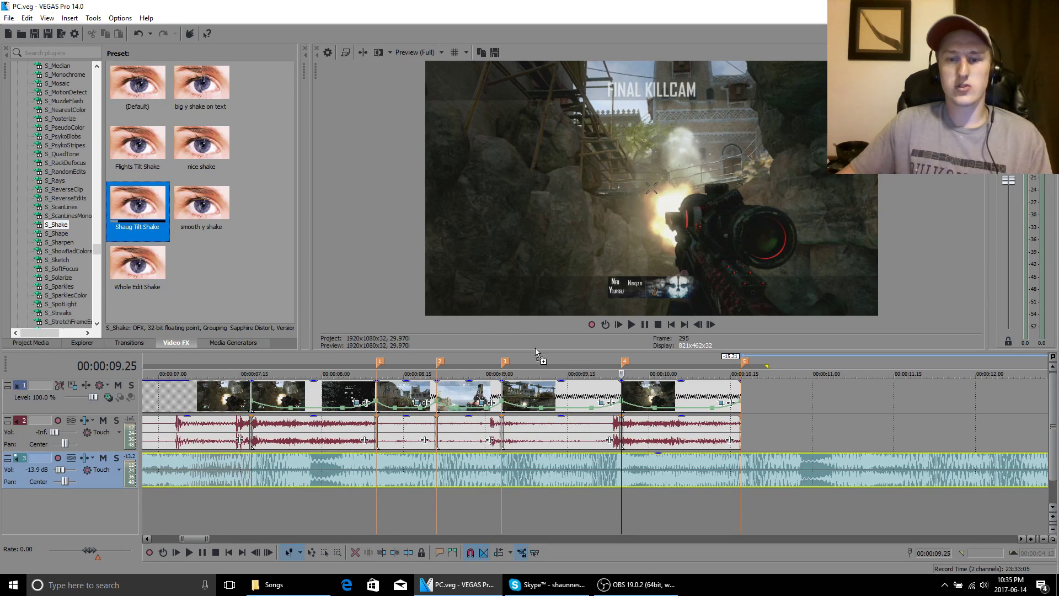
pyautogui.moveTo(275, 408); pyautogui.dragTo(299, 399)
pyautogui.click(819, 10)
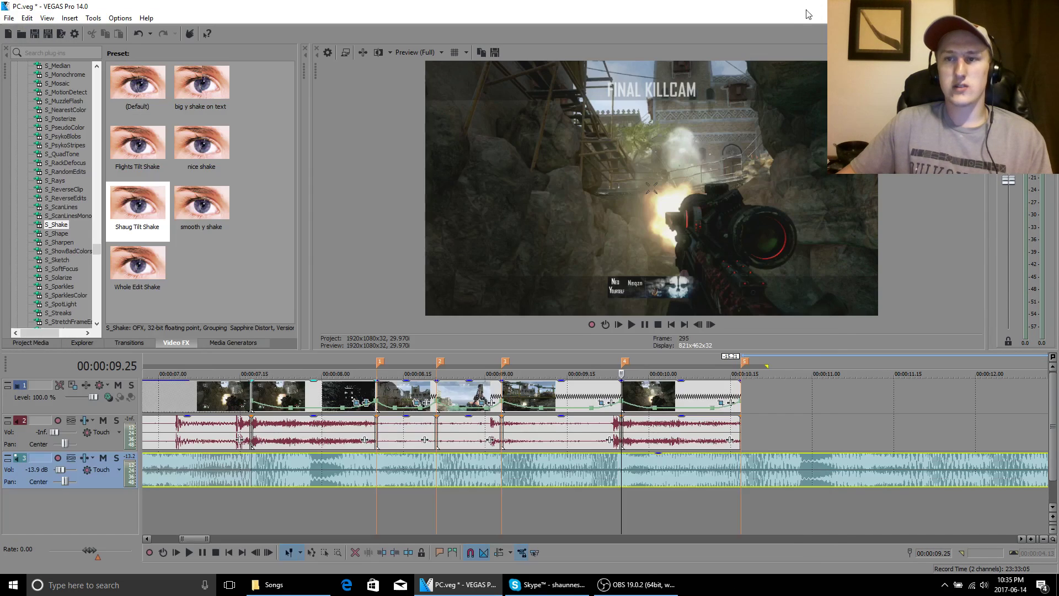
# Return the playhead to the start of the clip ending at marker 1 and save the project
pyautogui.click(255, 393)
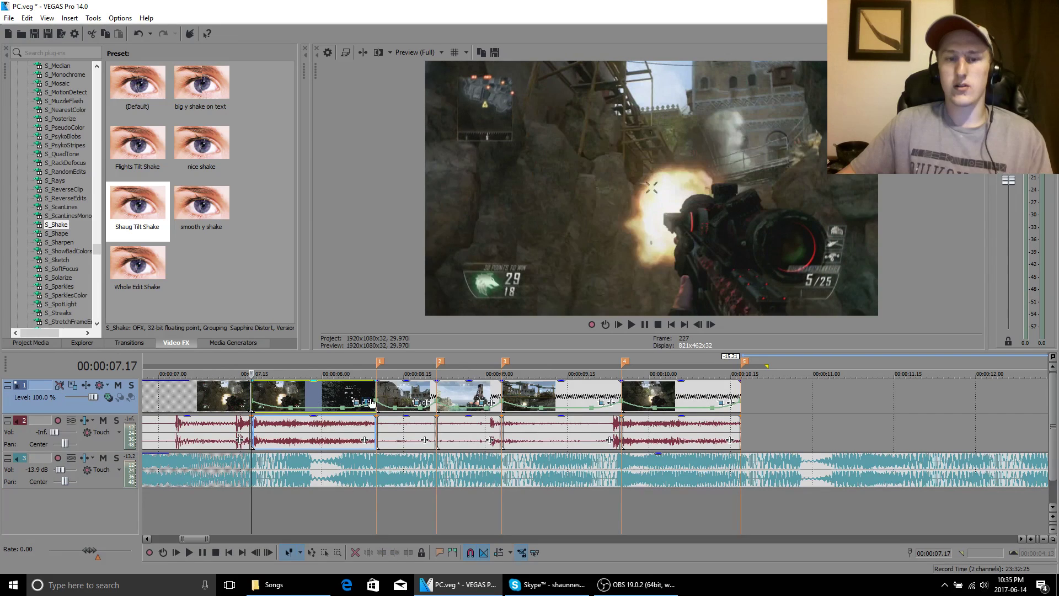
pyautogui.click(366, 402)
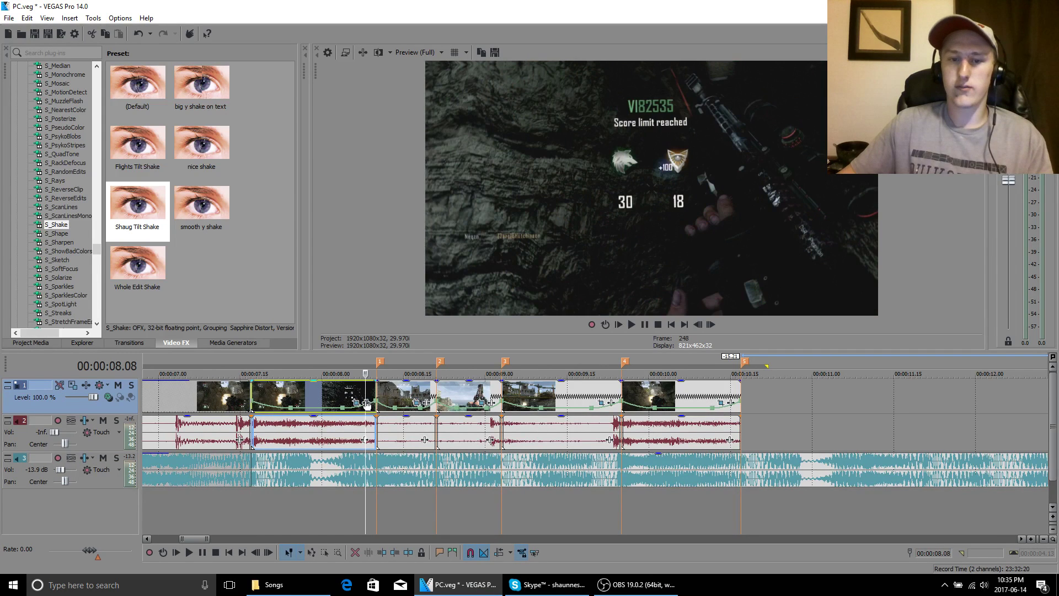
pyautogui.click(253, 393)
pyautogui.hotkey('ctrl', 's')
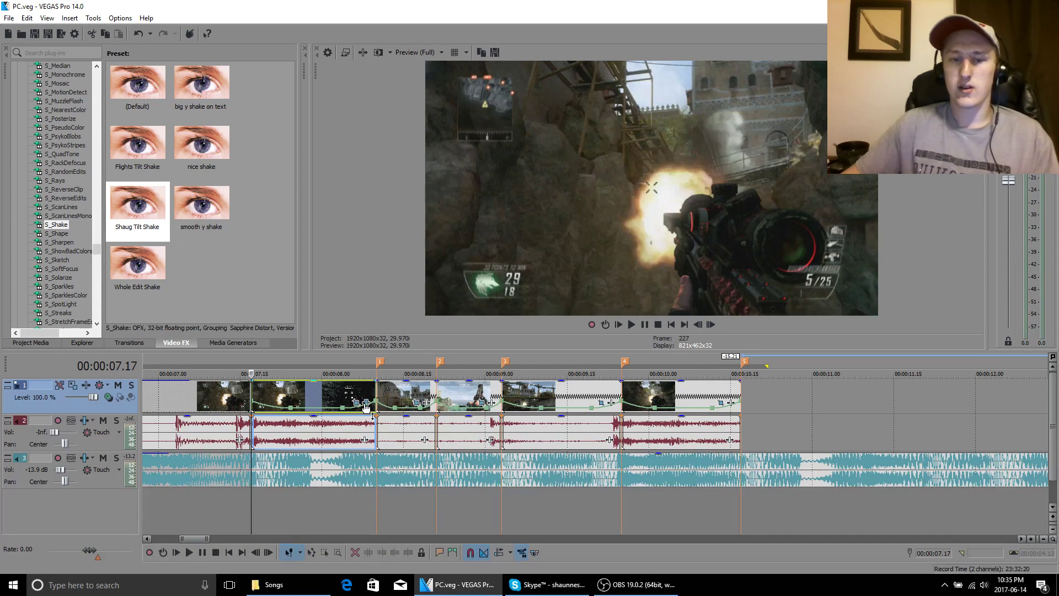
# Advance frame by frame through the clip ending at marker 1 to examine the tilt shake
pyautogui.click(711, 325)
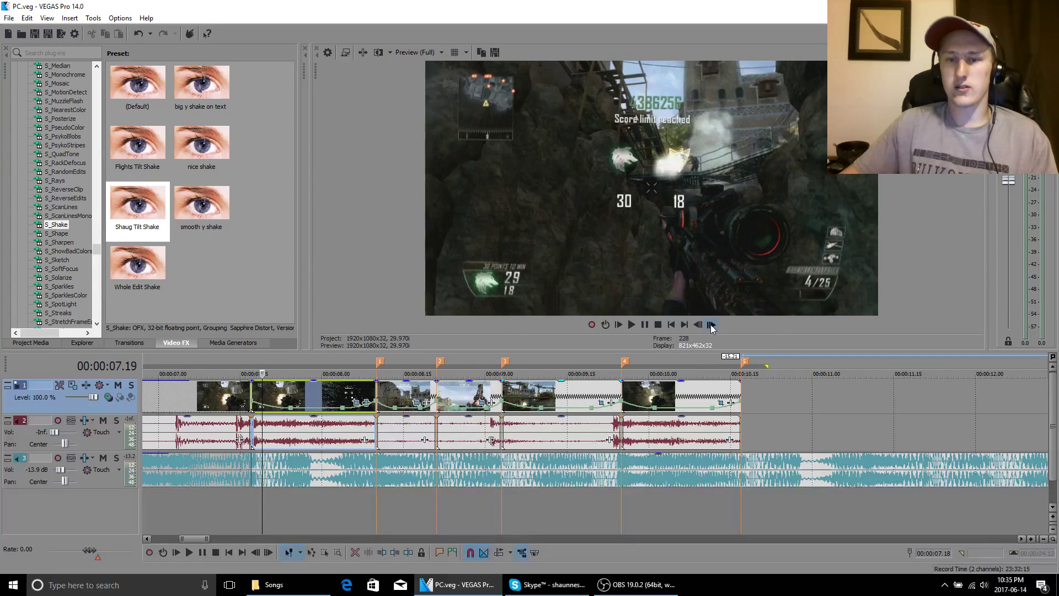
pyautogui.click(711, 324)
pyautogui.click(711, 325)
pyautogui.click(711, 324)
pyautogui.click(711, 325)
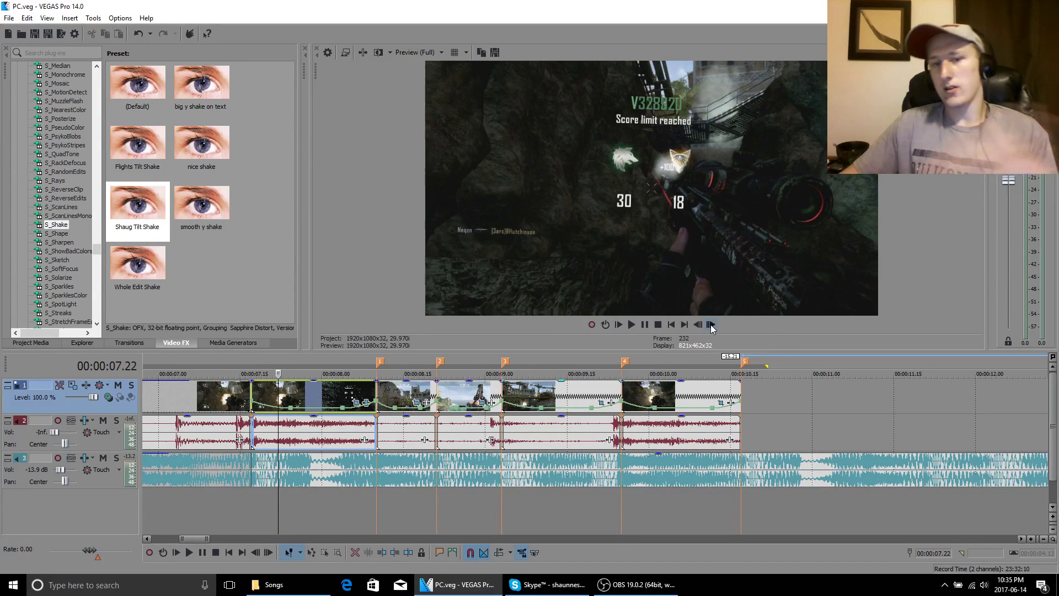
pyautogui.click(711, 325)
pyautogui.click(711, 325)
pyautogui.click(711, 324)
pyautogui.click(711, 324)
pyautogui.click(711, 324)
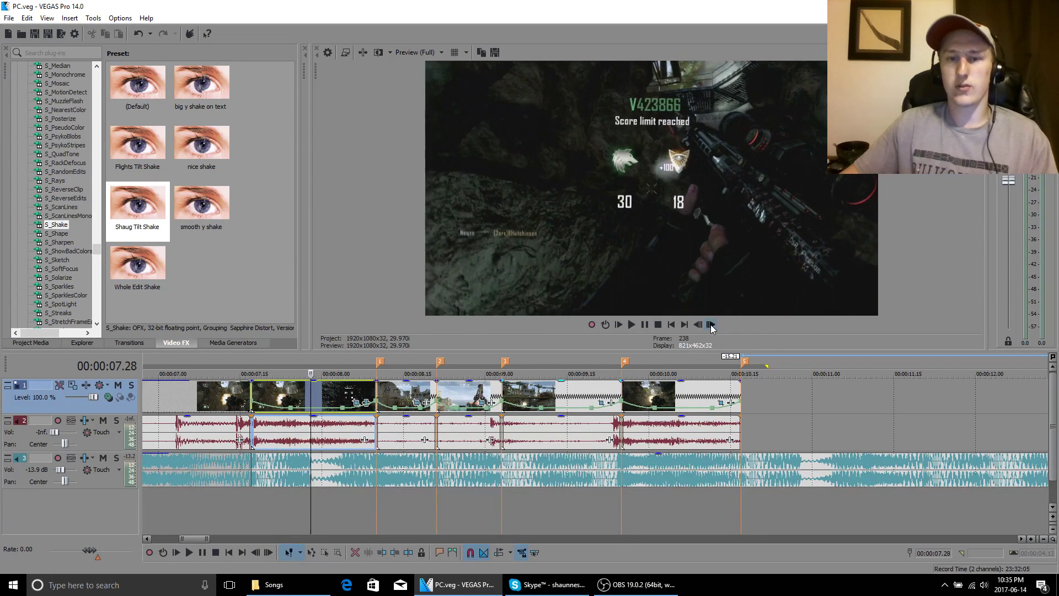
pyautogui.click(711, 324)
pyautogui.click(711, 324)
pyautogui.click(710, 324)
pyautogui.click(710, 324)
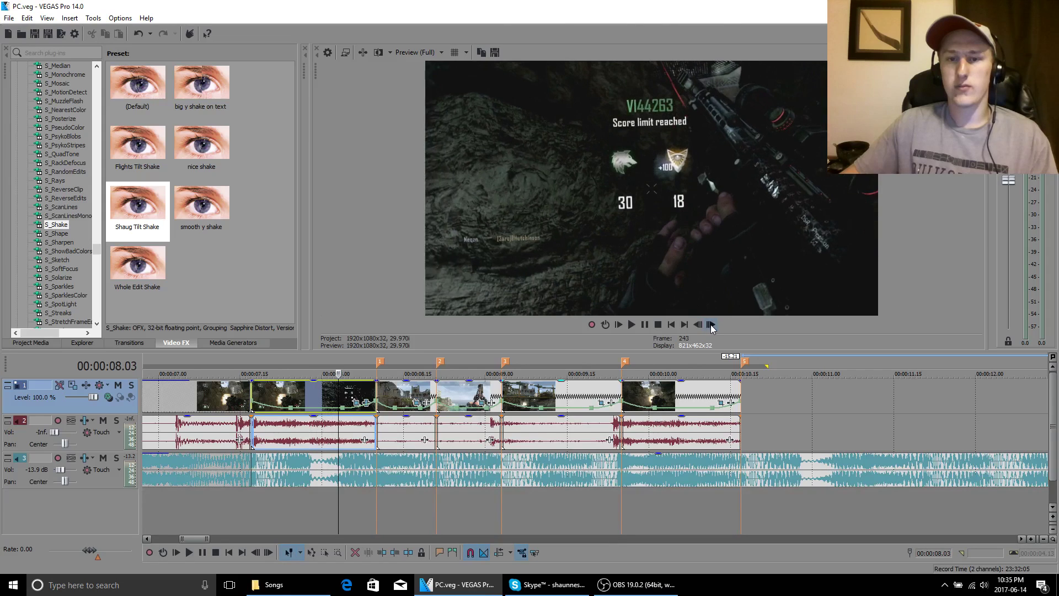
# Animate this clip's S_Shake Amplitude, lowering it to the minimum at 00:00:00.23, and save the project
pyautogui.click(249, 394)
pyautogui.click(366, 402)
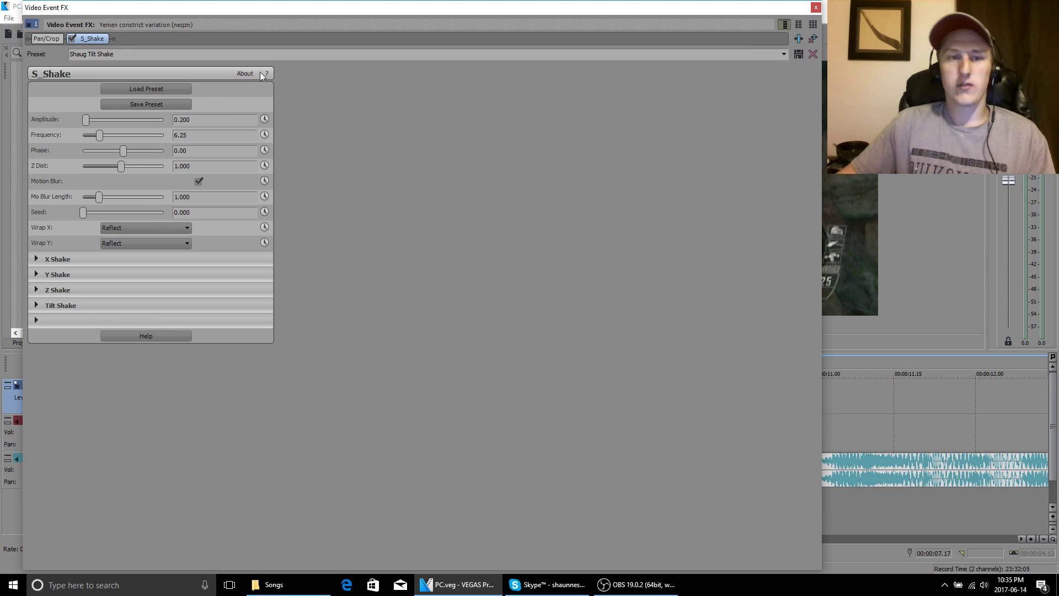
pyautogui.click(264, 119)
pyautogui.moveTo(186, 473); pyautogui.dragTo(808, 470)
pyautogui.hotkey('ctrl', 's')
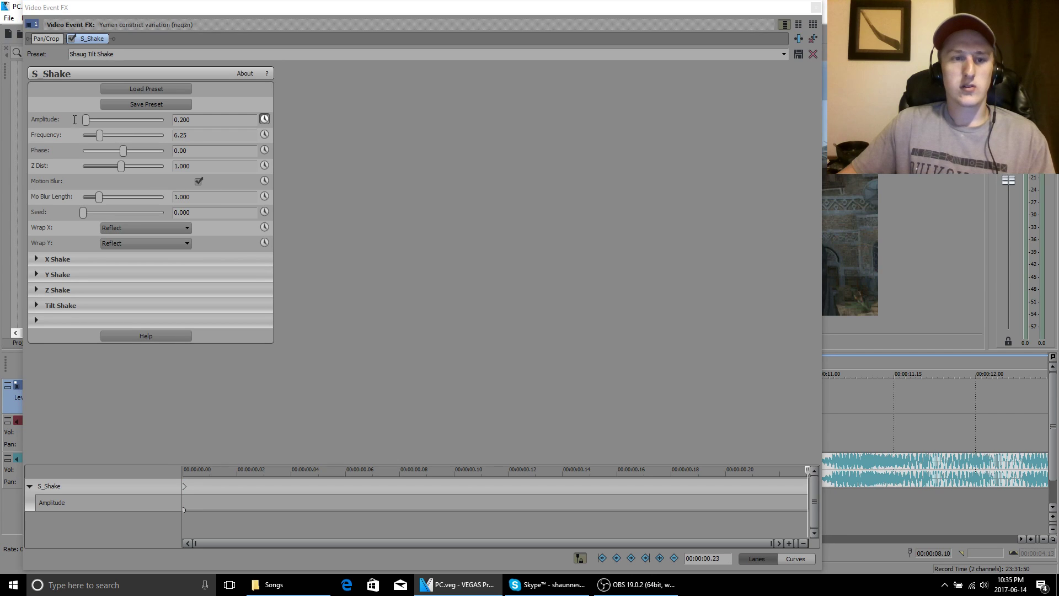
pyautogui.moveTo(86, 121); pyautogui.dragTo(81, 121)
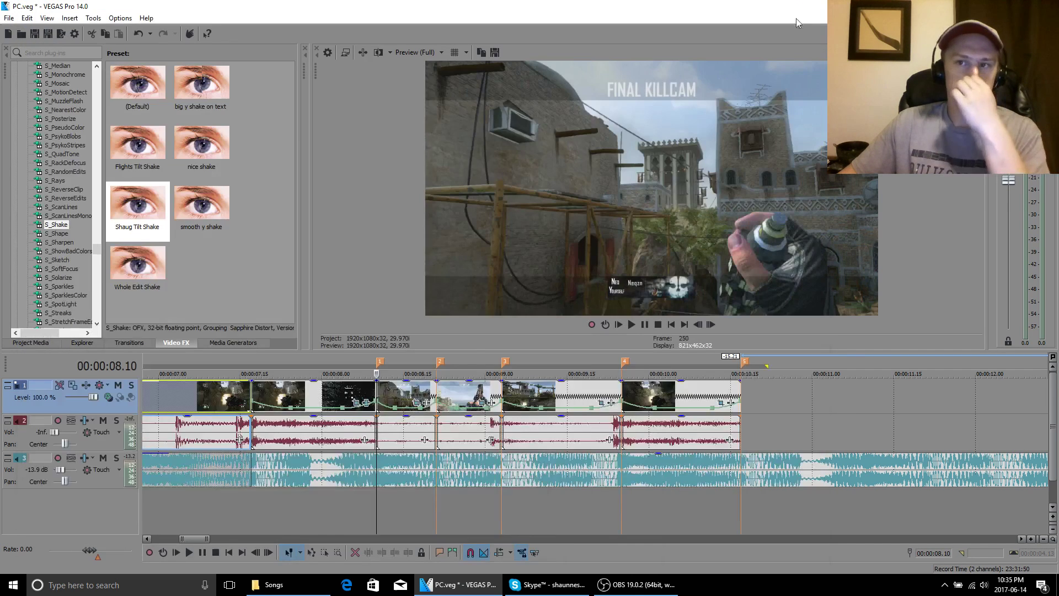
# Apply S_Shake's Shaug Tilt Shake preset to the clip between markers 1 and 2, fading its Amplitude to 0 at 00:00:00.11
pyautogui.click(815, 7)
pyautogui.click(394, 396)
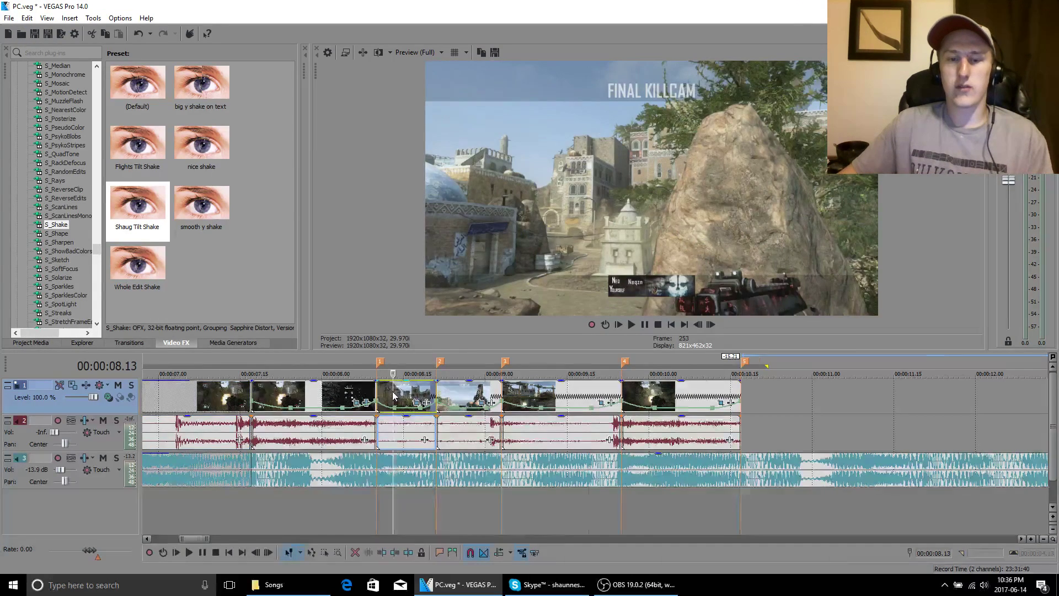
pyautogui.scroll(3, 393, 396)
pyautogui.moveTo(137, 207); pyautogui.dragTo(289, 273)
pyautogui.moveTo(598, 386); pyautogui.dragTo(593, 385)
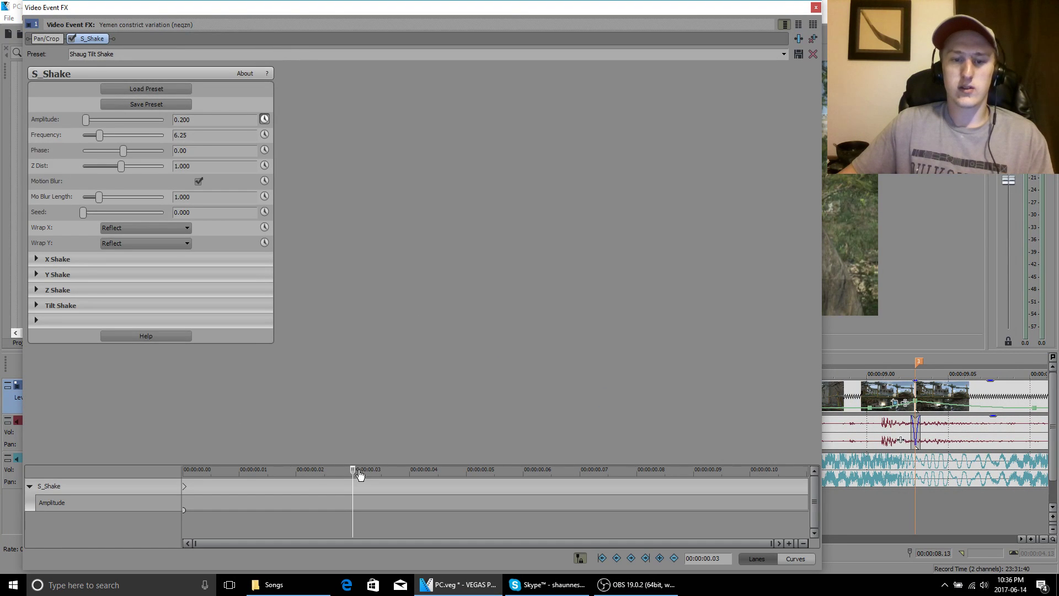
pyautogui.moveTo(353, 472); pyautogui.dragTo(808, 471)
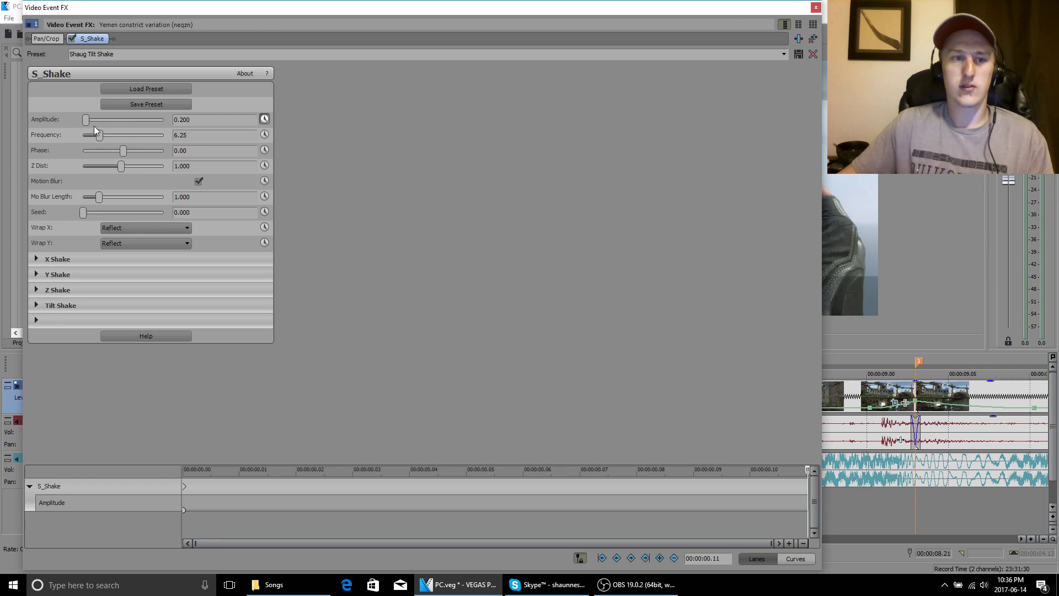
pyautogui.click(77, 121)
pyautogui.click(814, 8)
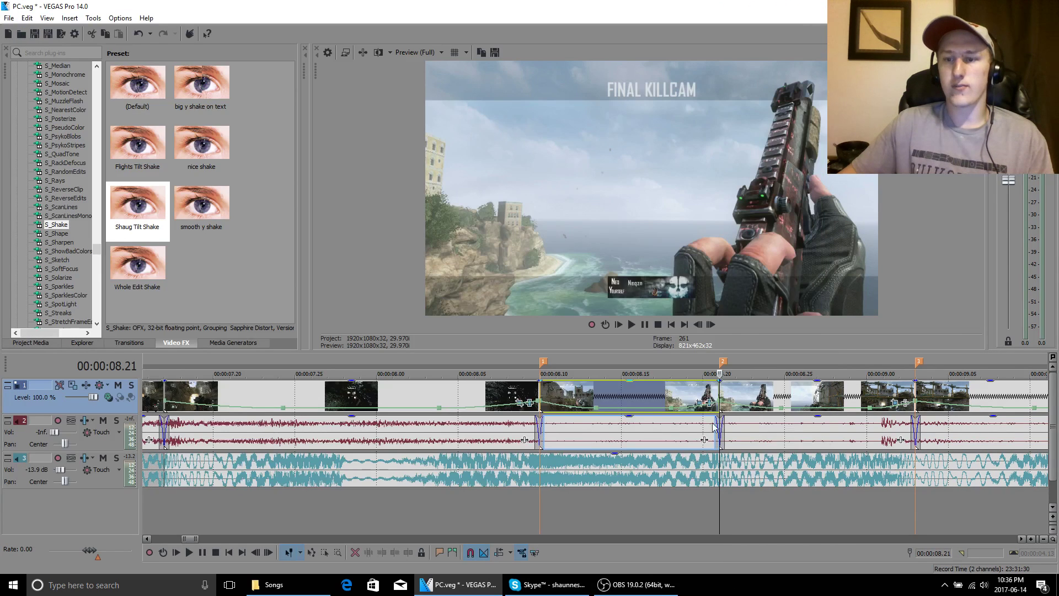
# Apply the Shaug Tilt Shake preset to the clip between markers 2 and 3, fading its Amplitude to 0 at 00:00:00.12
pyautogui.moveTo(144, 205); pyautogui.dragTo(343, 279)
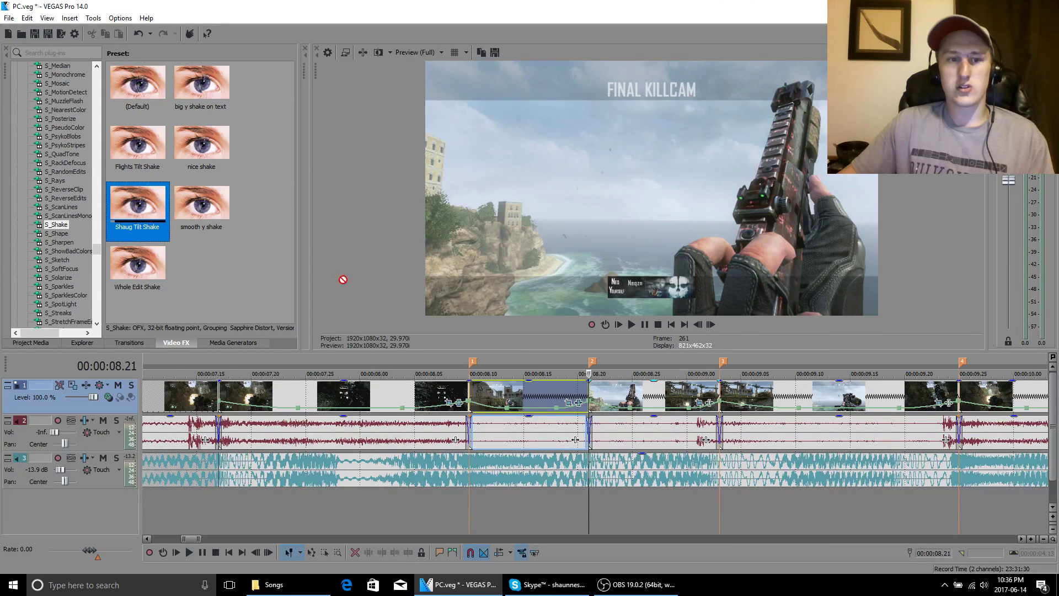
pyautogui.moveTo(642, 395); pyautogui.dragTo(643, 396)
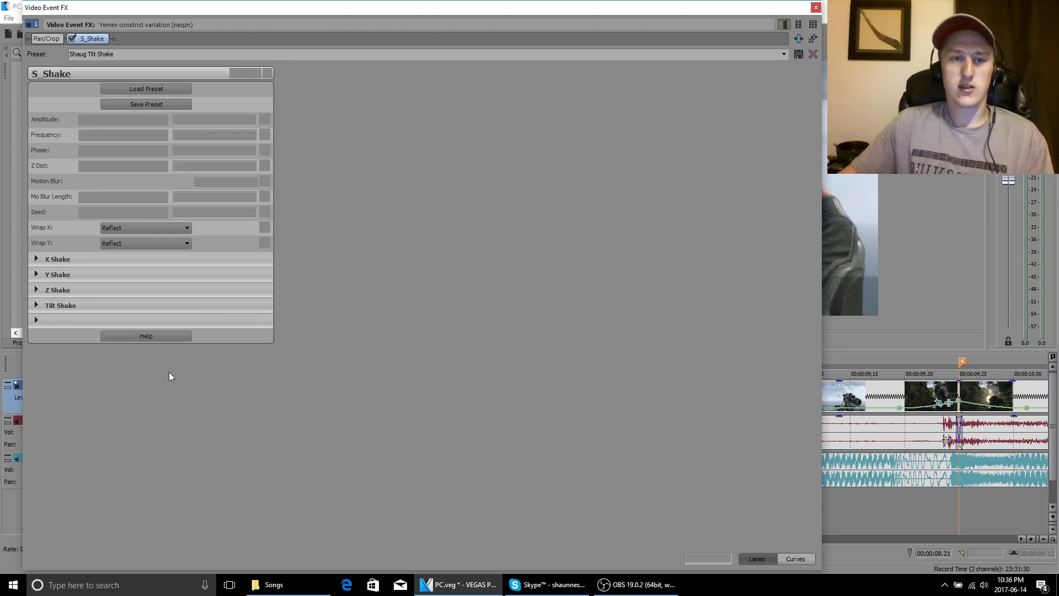
pyautogui.moveTo(184, 468); pyautogui.dragTo(807, 469)
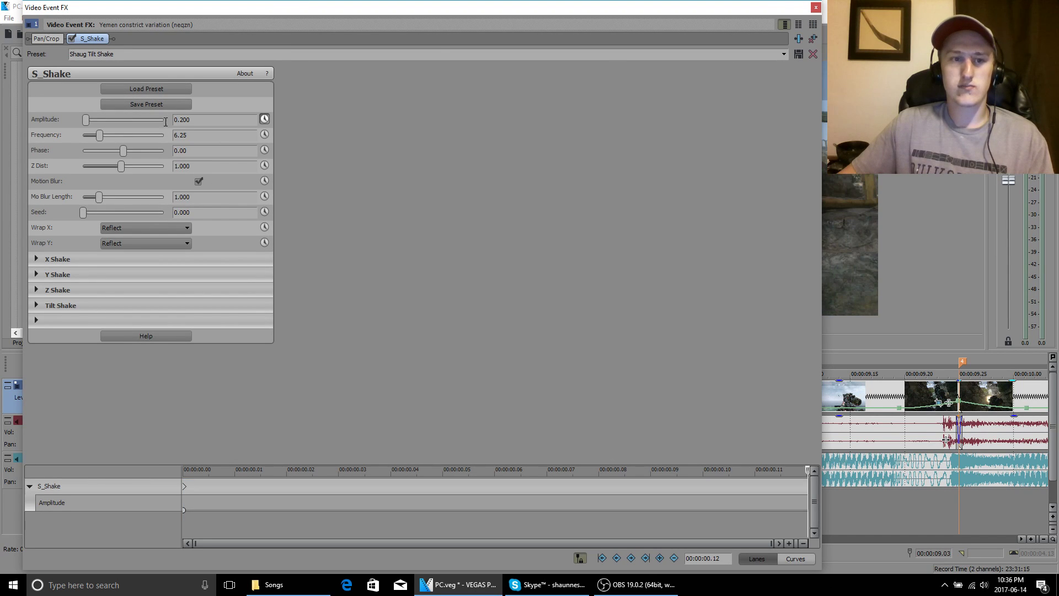
pyautogui.moveTo(88, 121); pyautogui.dragTo(82, 120)
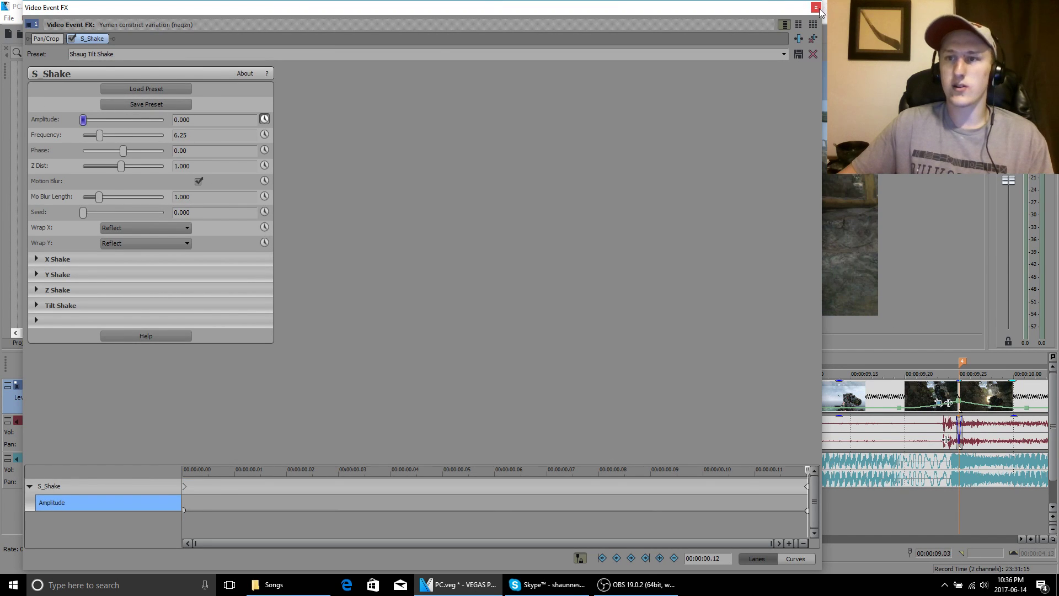
pyautogui.click(815, 8)
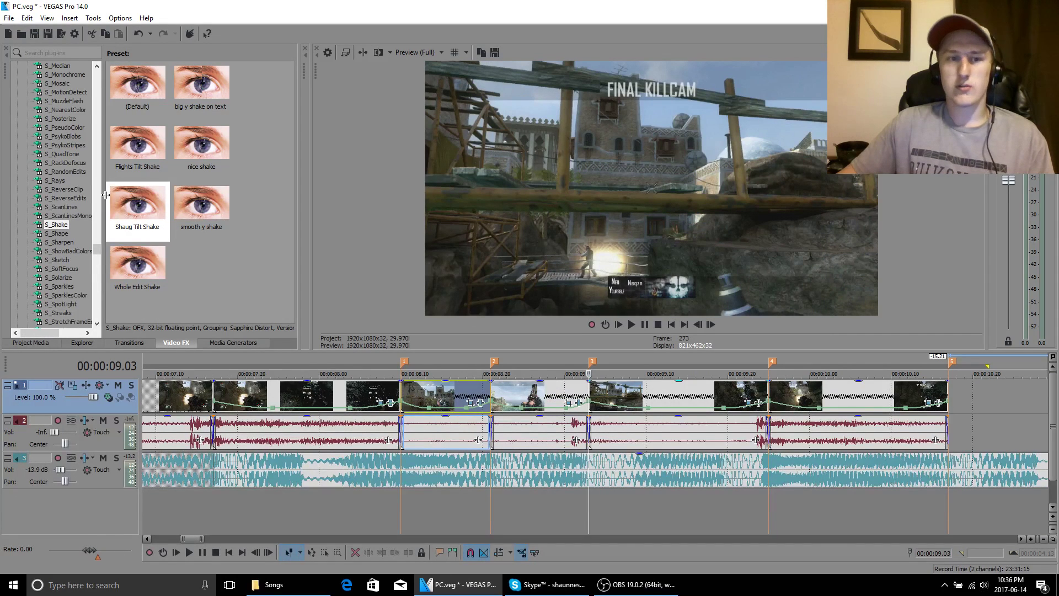
# Apply the Shaug Tilt Shake preset to the clip between markers 3 and 4, fading its Amplitude to 0 at 00:00:00.22
pyautogui.moveTo(110, 198); pyautogui.dragTo(588, 350)
pyautogui.moveTo(616, 384); pyautogui.dragTo(619, 388)
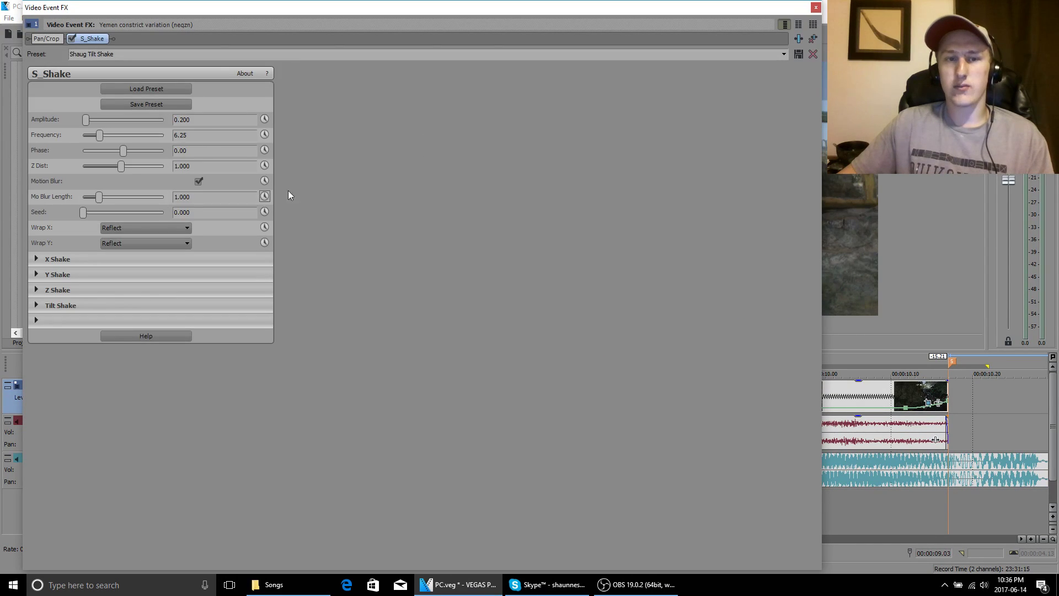
pyautogui.click(265, 119)
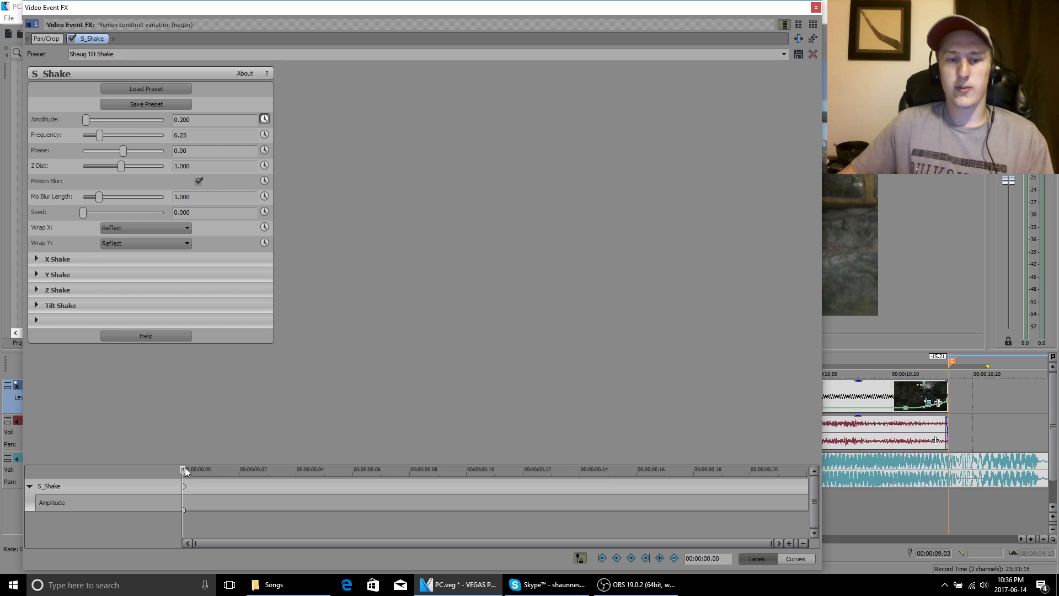
pyautogui.moveTo(186, 471); pyautogui.dragTo(807, 469)
pyautogui.moveTo(83, 125); pyautogui.dragTo(80, 122)
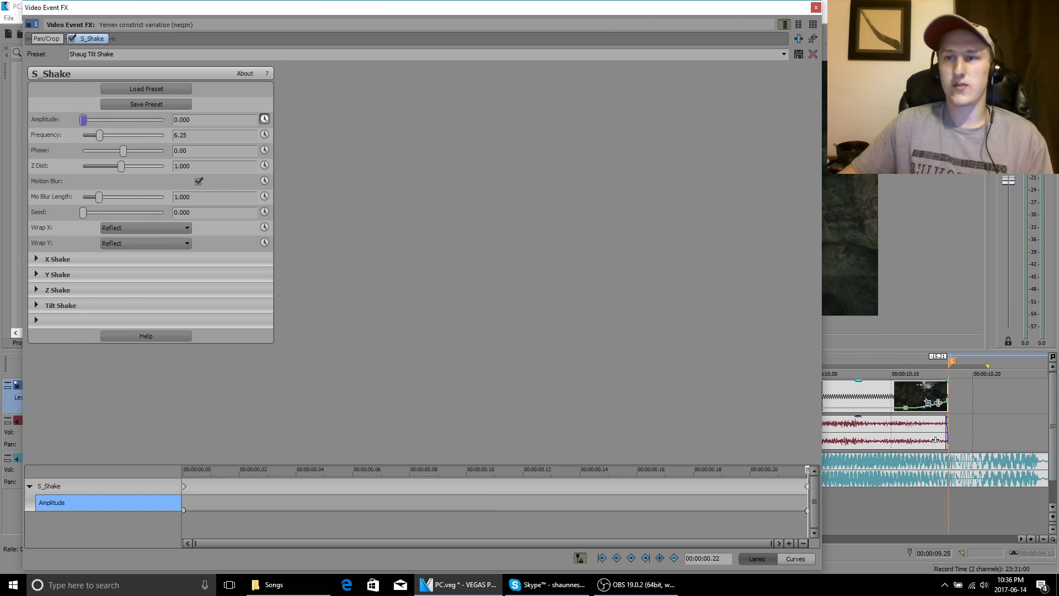
pyautogui.click(816, 8)
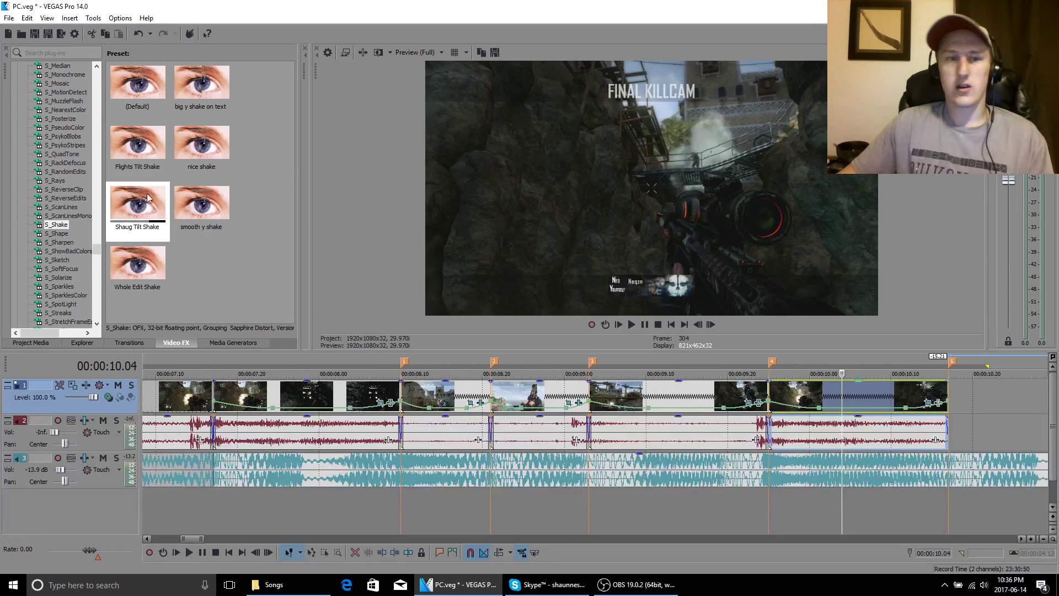
# Apply the Shaug Tilt Shake preset to the last clip, between markers 4 and 5, and set its Amplitude to 0 at 00:00:00.22
pyautogui.moveTo(122, 213); pyautogui.dragTo(728, 389)
pyautogui.moveTo(813, 392); pyautogui.dragTo(810, 390)
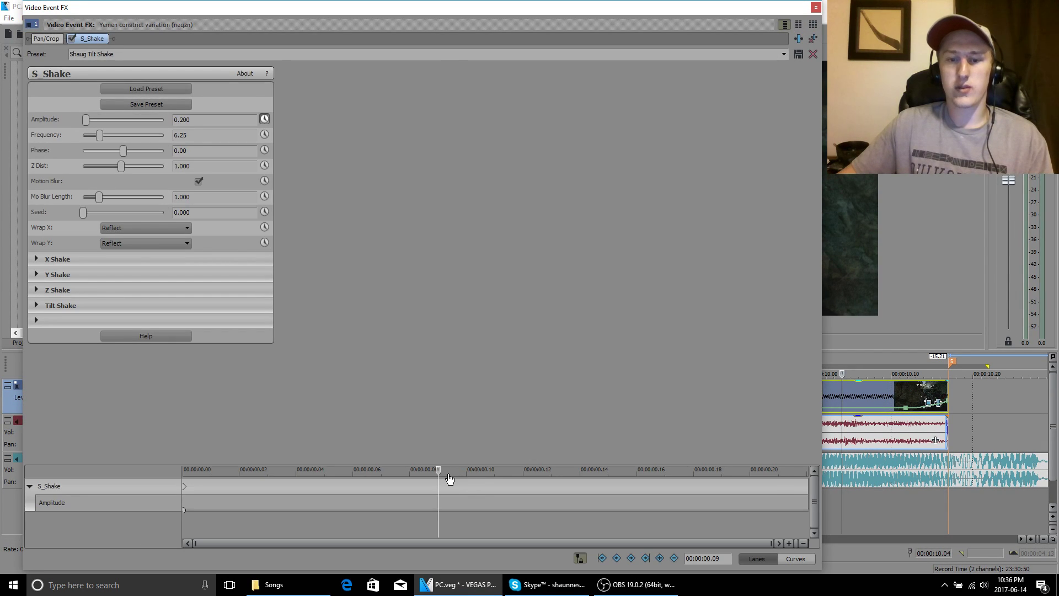
pyautogui.press('End')
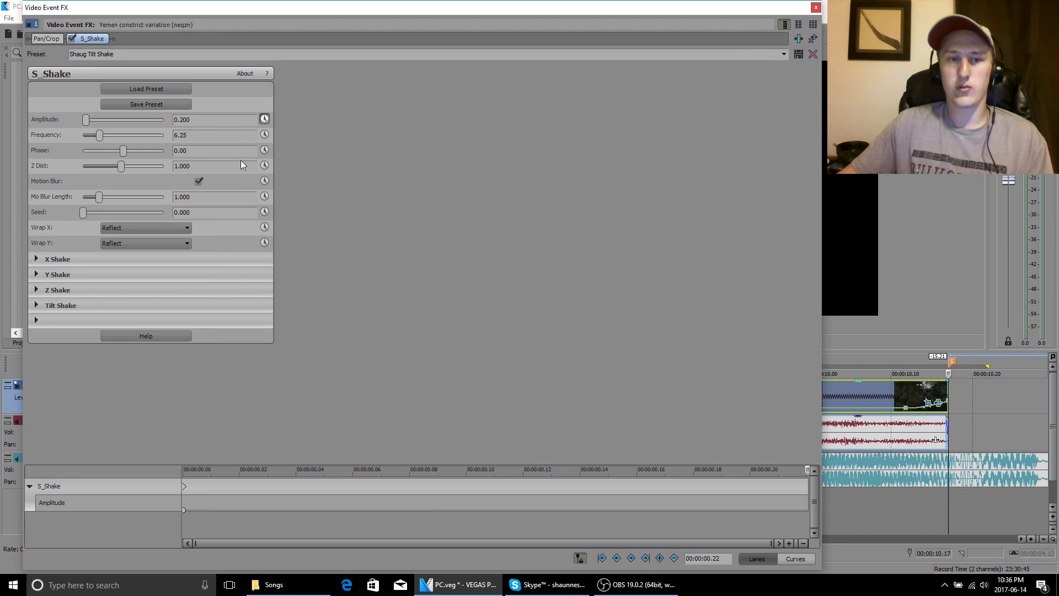
pyautogui.doubleClick(240, 125)
pyautogui.write('0')
pyautogui.press('Return')
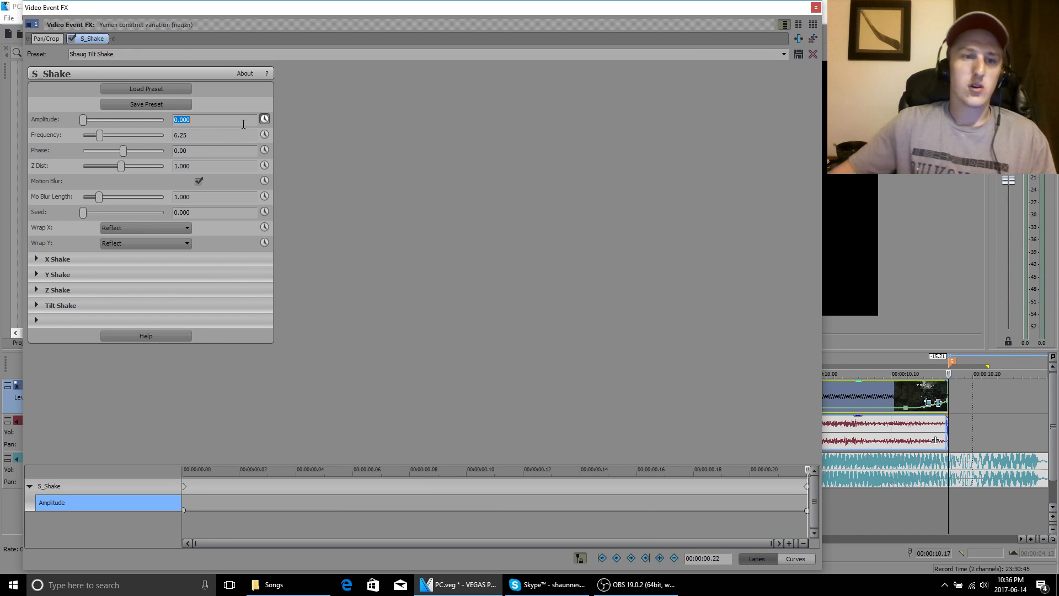
# At the last clip's first S_Shake keyframe, set Amplitude to 0.250 and Frequency to 6.5
pyautogui.click(185, 484)
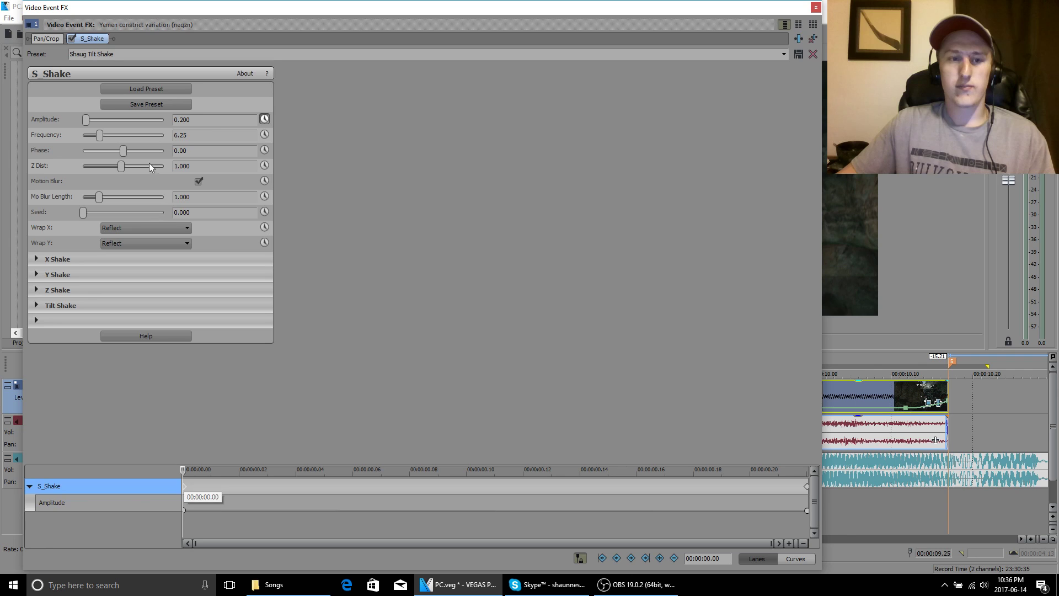
pyautogui.click(215, 123)
pyautogui.press('BackSpace')
pyautogui.press('BackSpace')
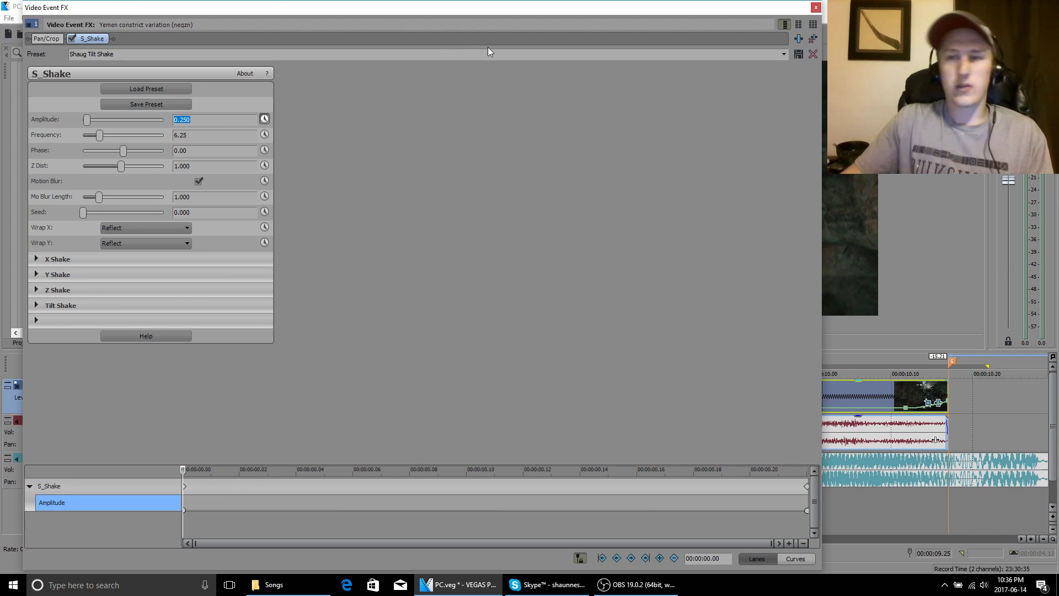
pyautogui.click(234, 137)
pyautogui.press('BackSpace')
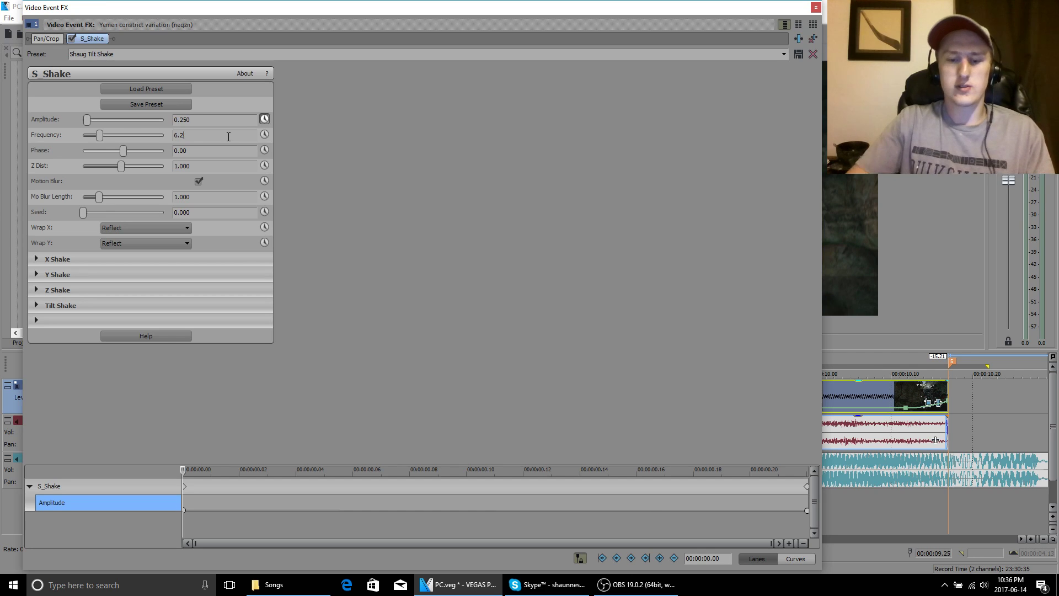
pyautogui.write('6')
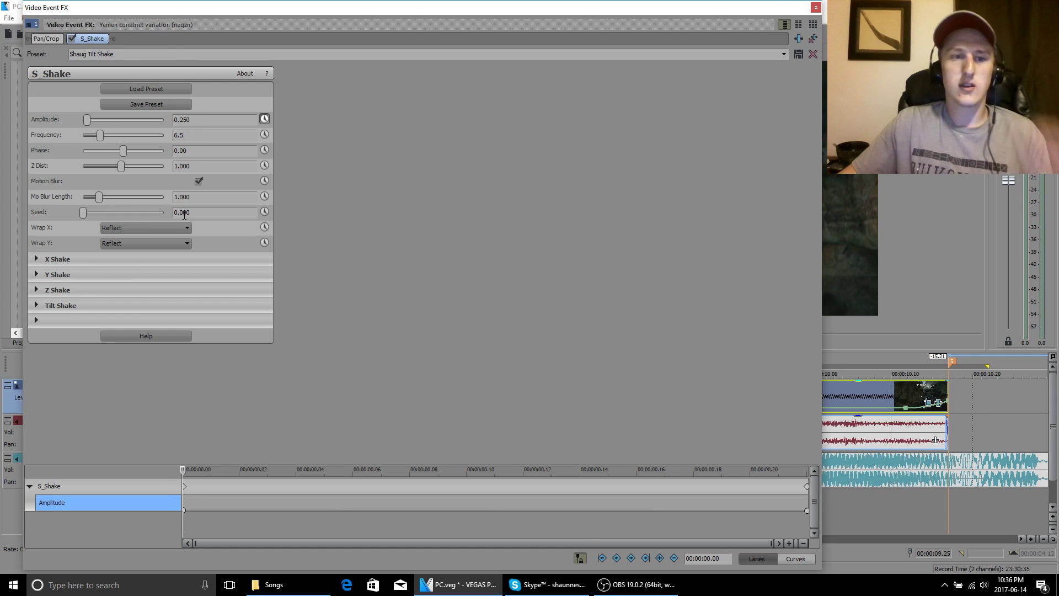
# Expand the X, Y, Z and Tilt Shake groups of the last clip's S_Shake and review all their parameters
pyautogui.click(36, 260)
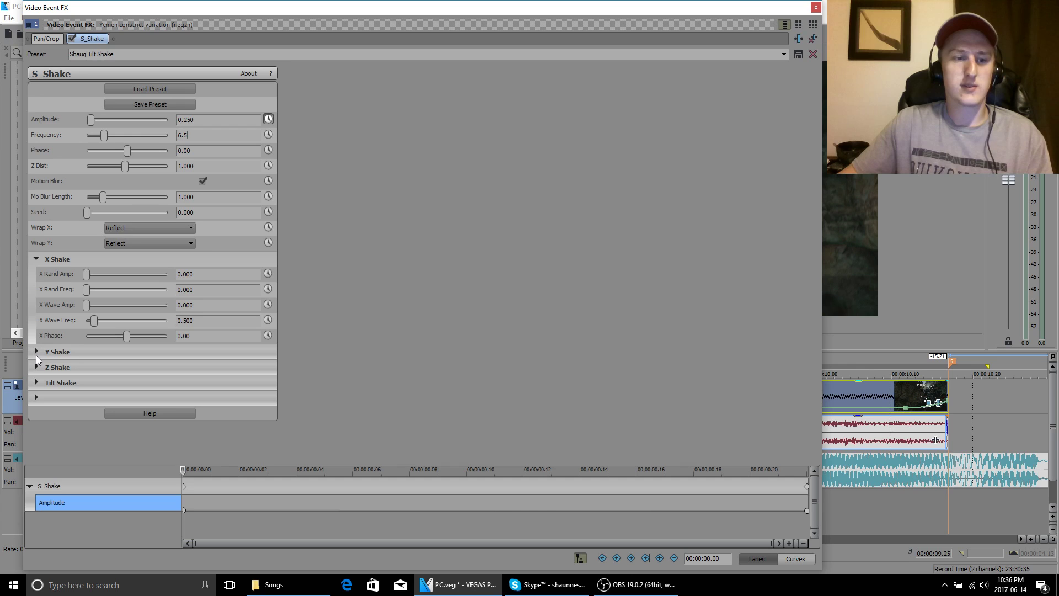
pyautogui.click(35, 353)
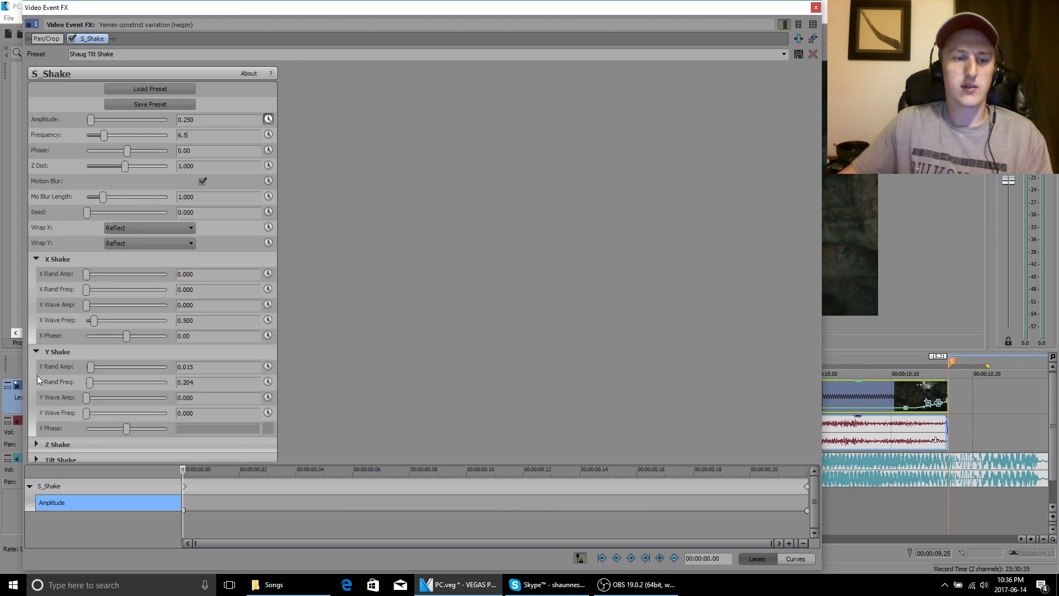
pyautogui.click(37, 444)
pyautogui.scroll(-3, 416, 354)
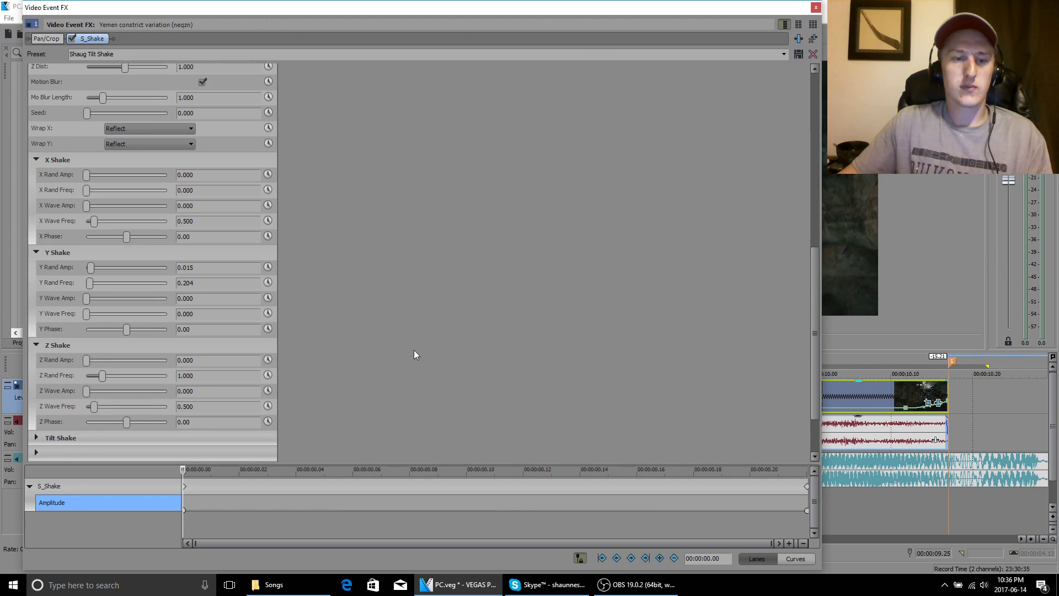
pyautogui.click(38, 438)
pyautogui.scroll(3, 525, 326)
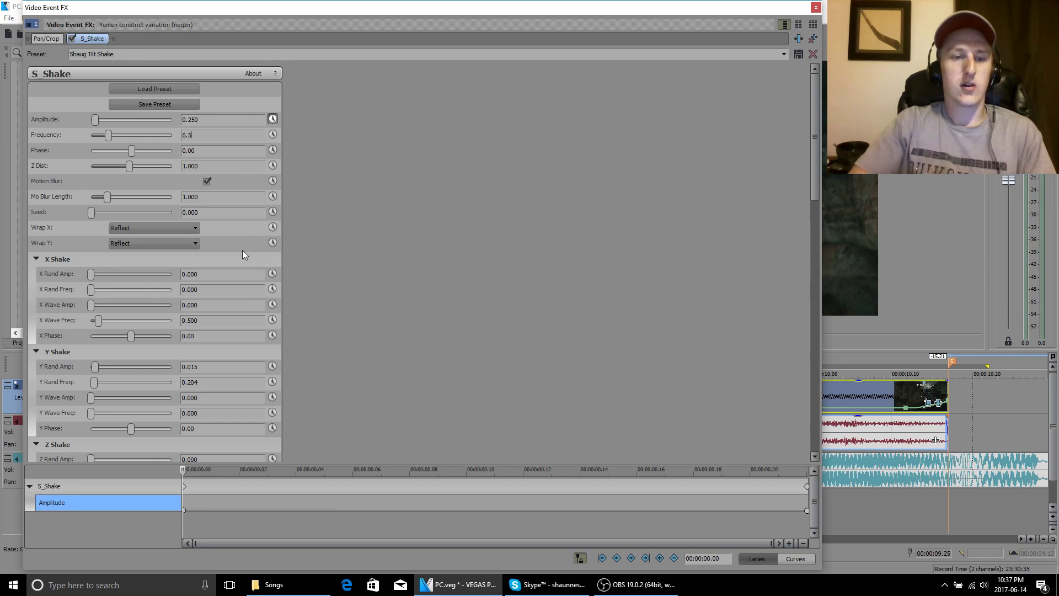
pyautogui.scroll(-6, 544, 303)
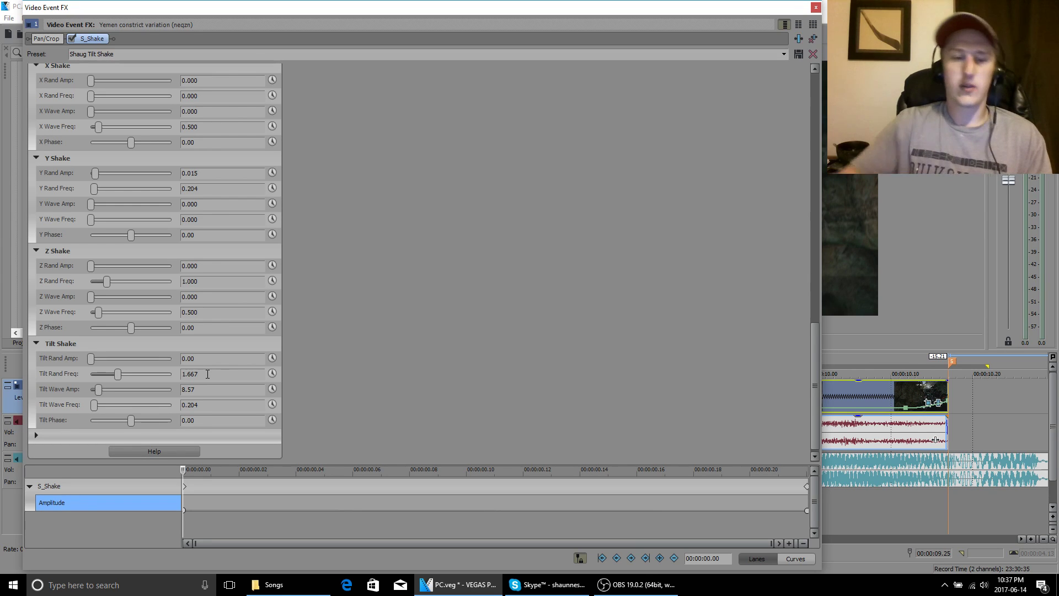
# Move the last clip's ending S_Shake keyframe to 00:00:00.12 and set Tilt Rand Freq to 2
pyautogui.moveTo(809, 489); pyautogui.dragTo(511, 491)
pyautogui.write('2')
pyautogui.press('Return')
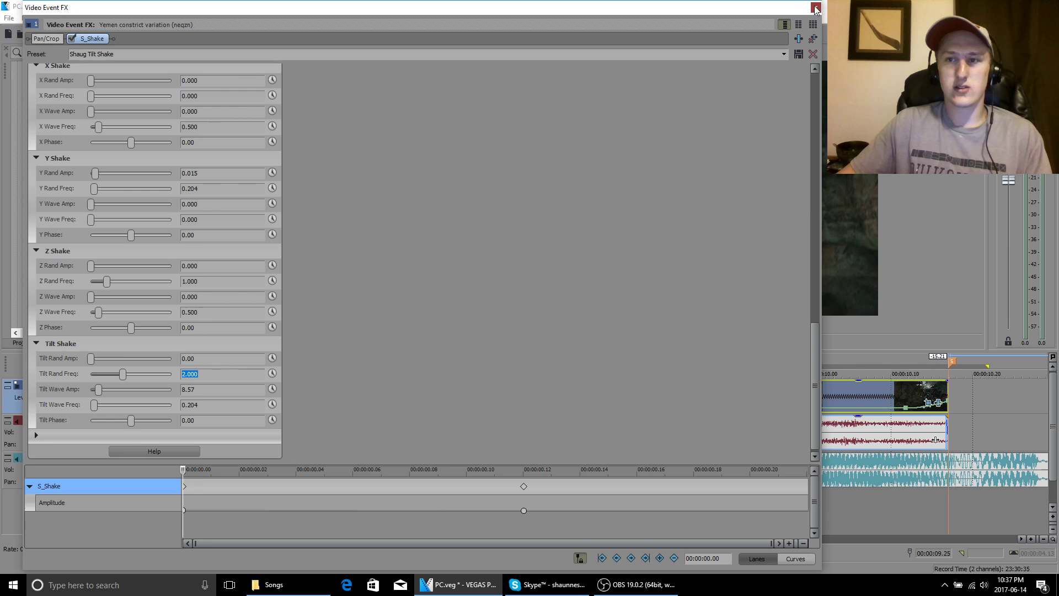
# Set the last clip's Tilt Wave Amp to 9 and close its effect window
pyautogui.click(193, 390)
pyautogui.write('9')
pyautogui.press('Return')
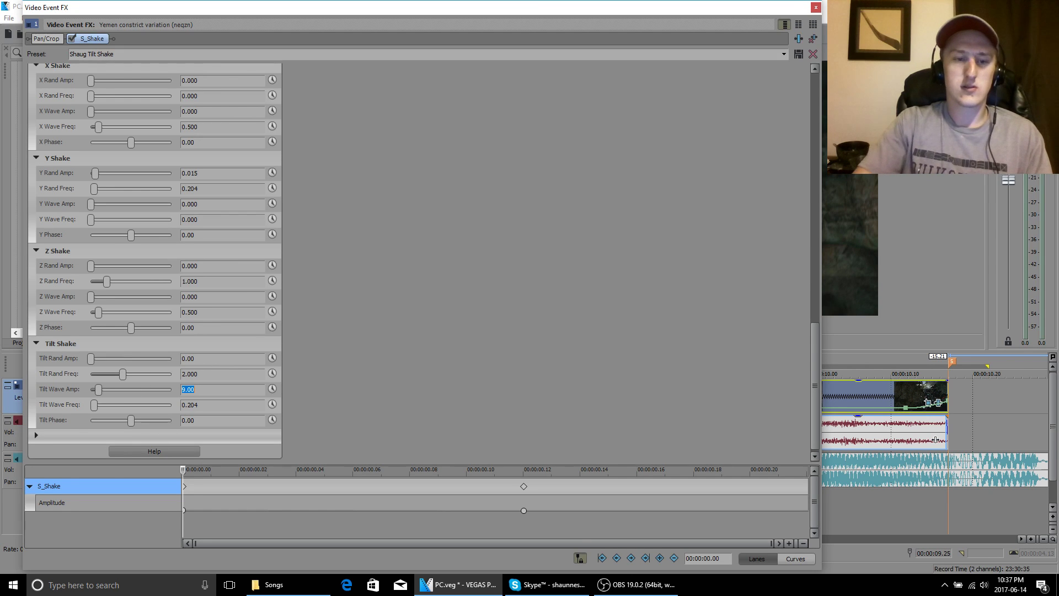
pyautogui.click(815, 7)
# Play back the synced clips through the final one to review the tilt shakes against the music
pyautogui.press('space')
pyautogui.scroll(-2, 655, 488)
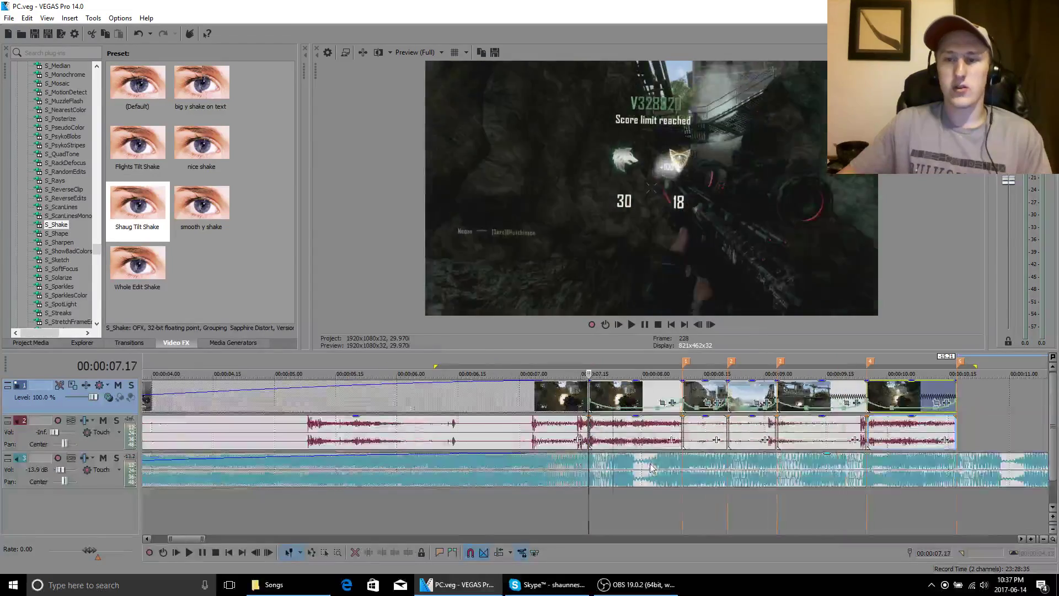
pyautogui.scroll(-2, 979, 430)
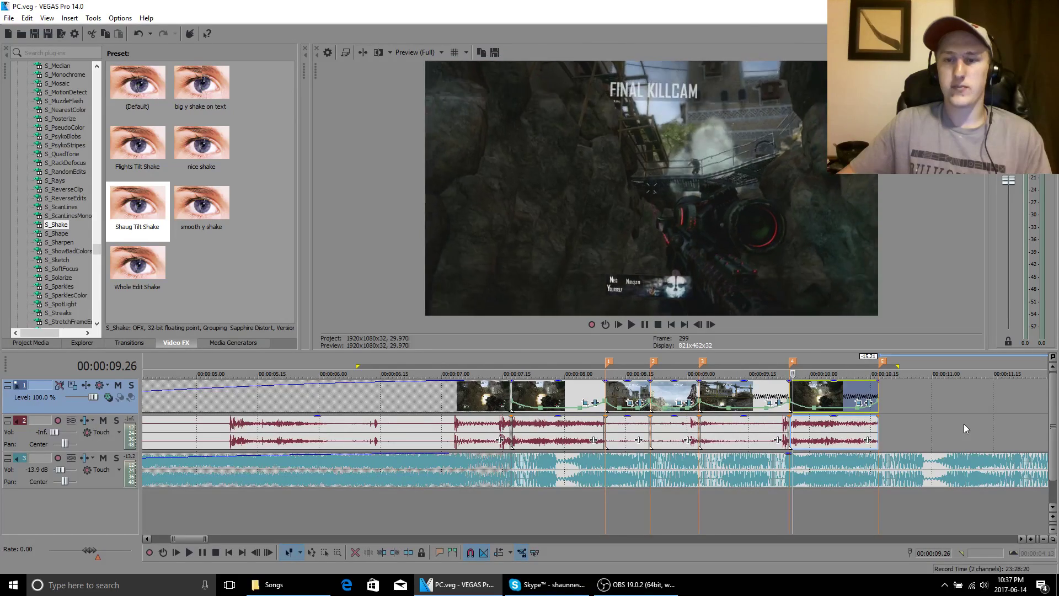
pyautogui.press('space')
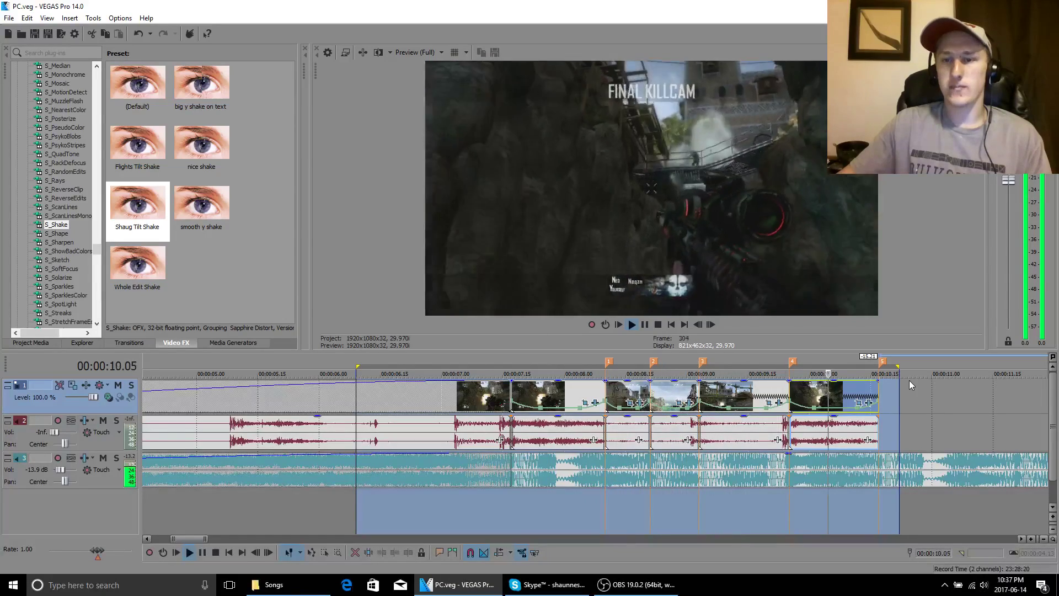
pyautogui.press('space')
# Review the earlier cuts one by one, from the clip at marker 3 back to the long opening clip at 00:00:07.06
pyautogui.click(699, 389)
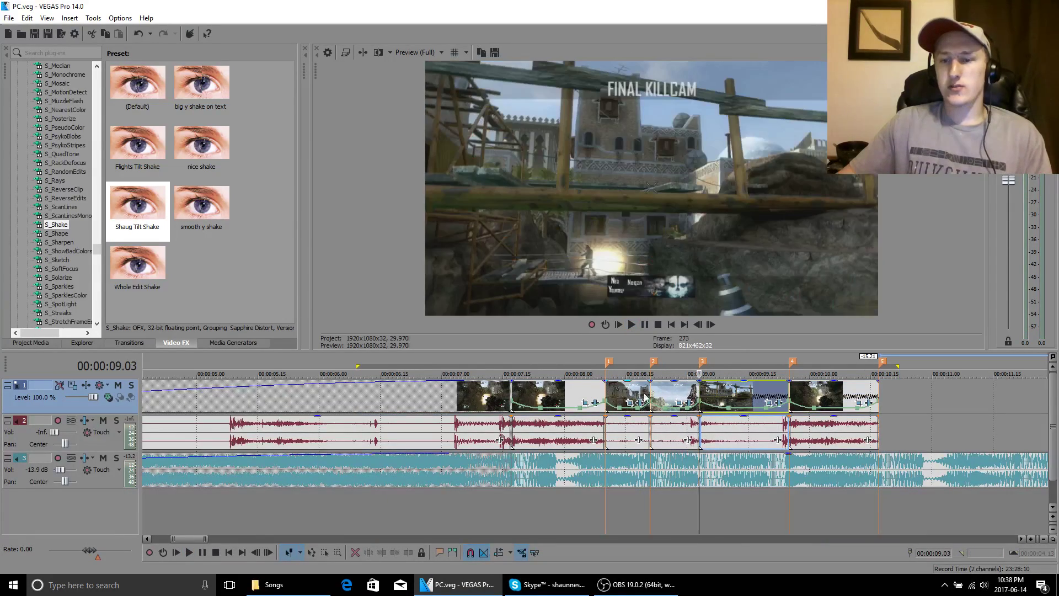
pyautogui.click(609, 392)
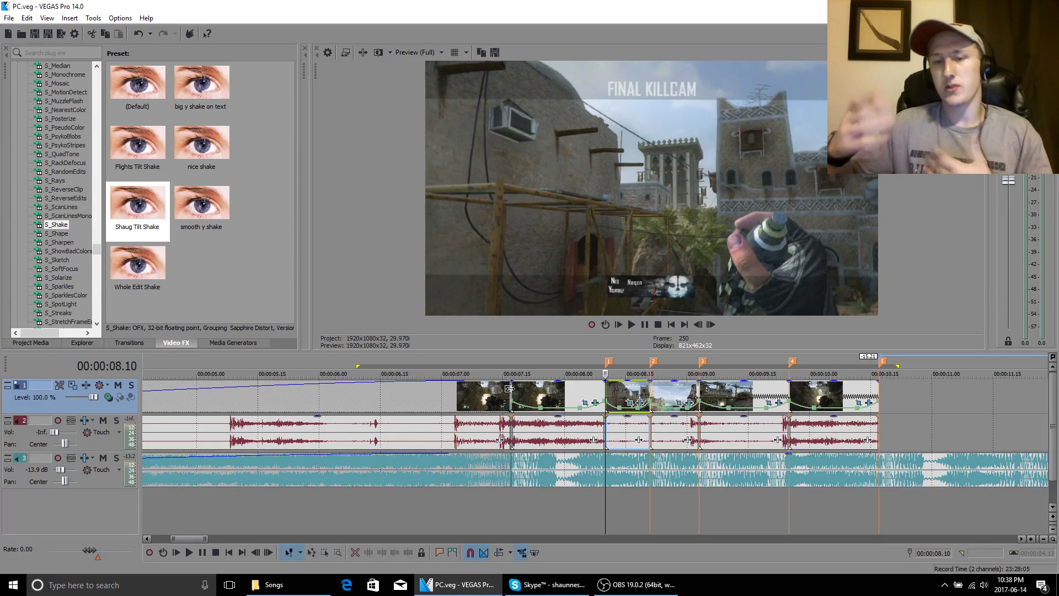
pyautogui.hscroll(2, 657, 413)
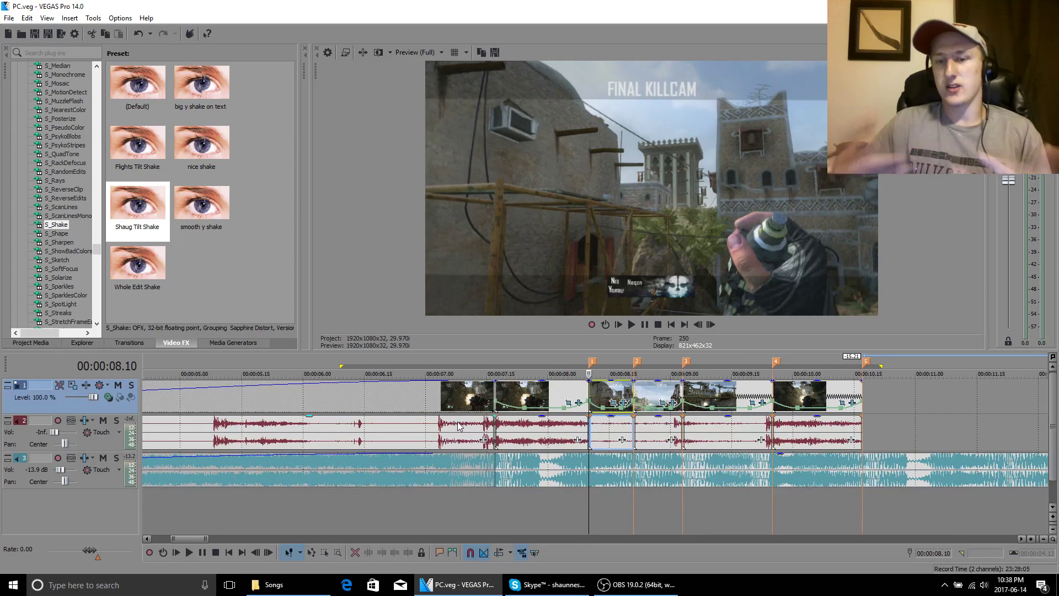
pyautogui.click(516, 401)
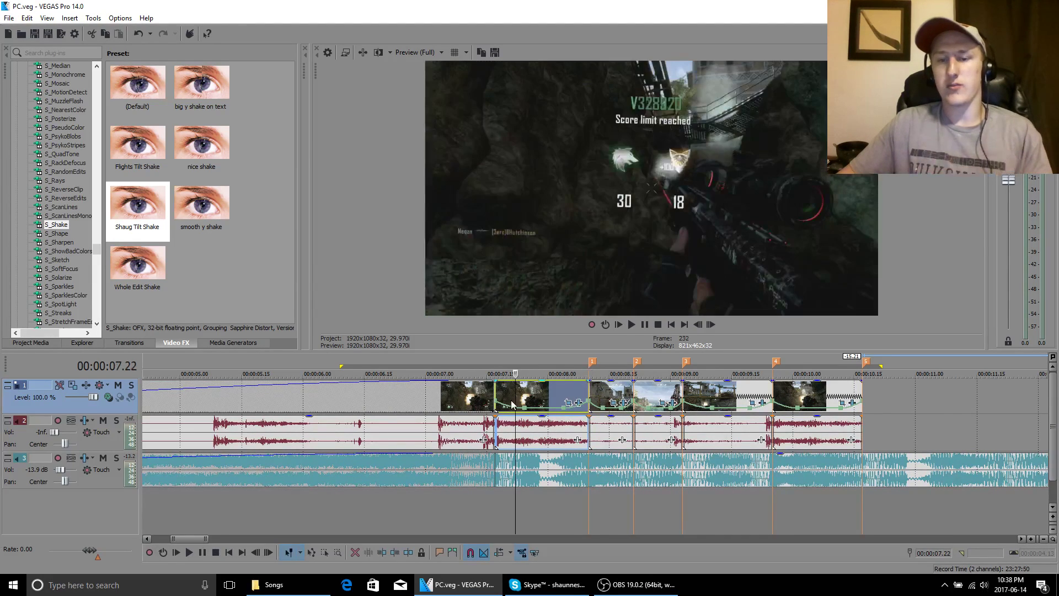
pyautogui.click(450, 401)
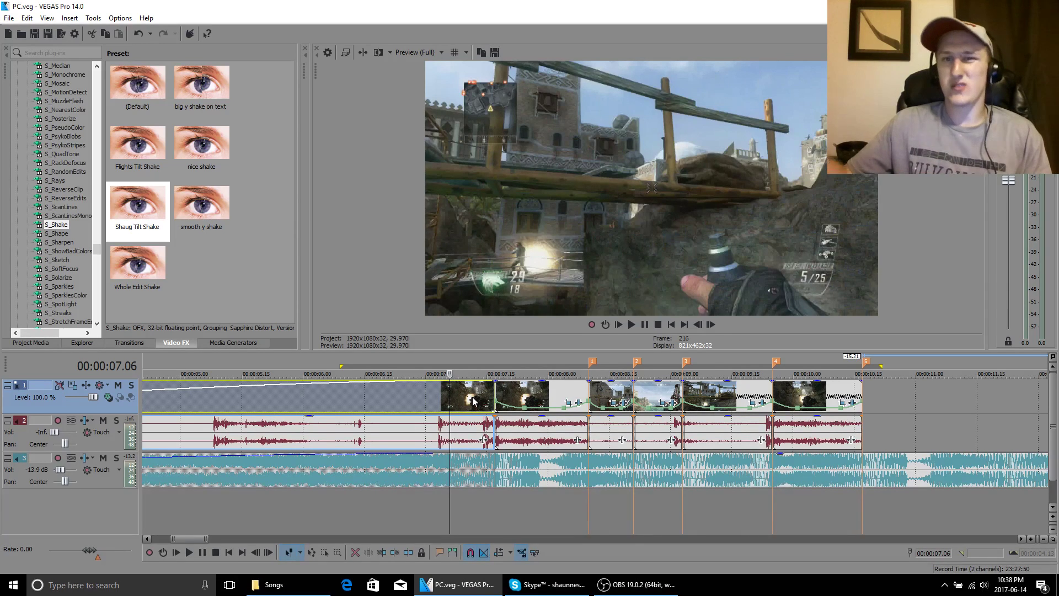
# Move the playhead to marker 1 at 00:00:08.10 and play back the shaking clips that follow it
pyautogui.click(565, 392)
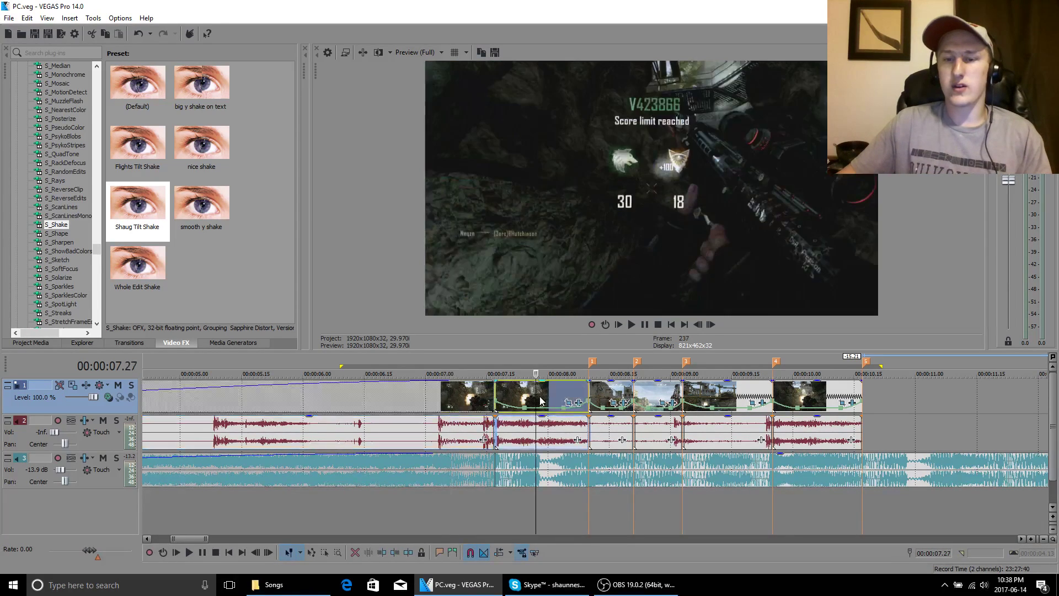
pyautogui.click(589, 391)
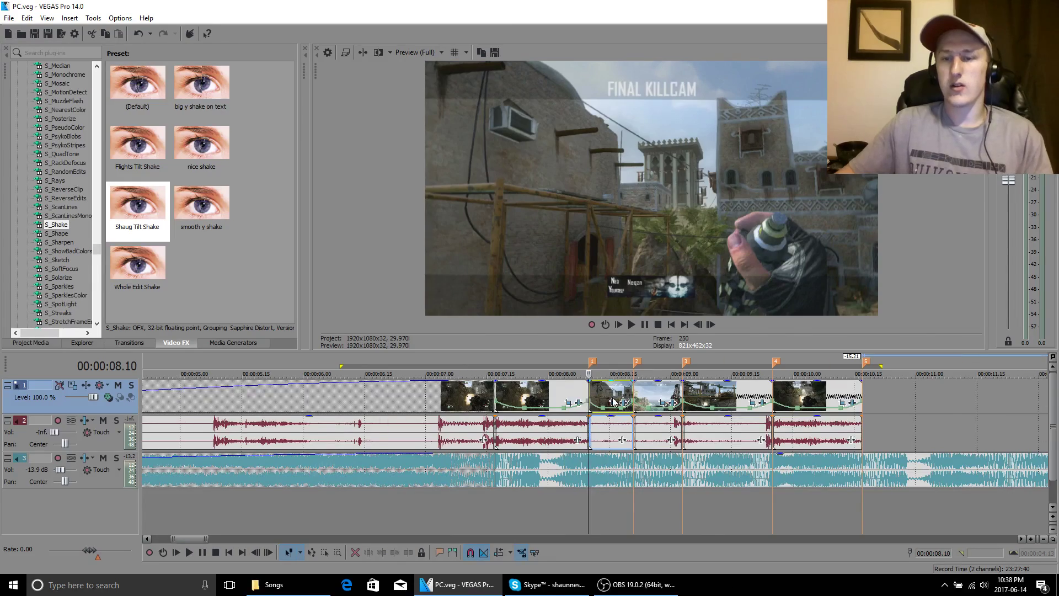
pyautogui.scroll(3, 589, 389)
pyautogui.scroll(-3, 695, 475)
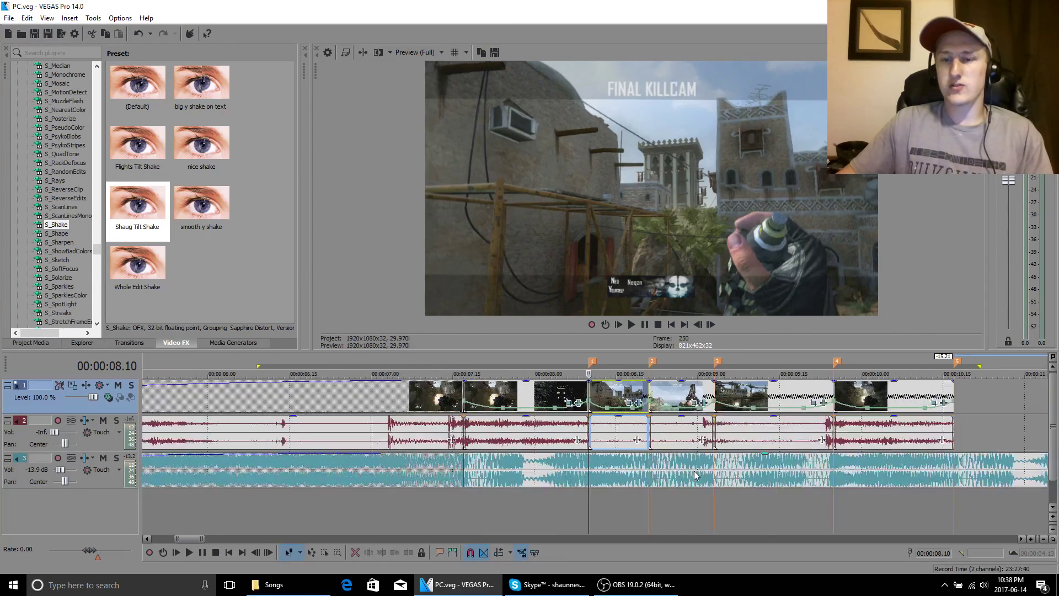
pyautogui.press('space')
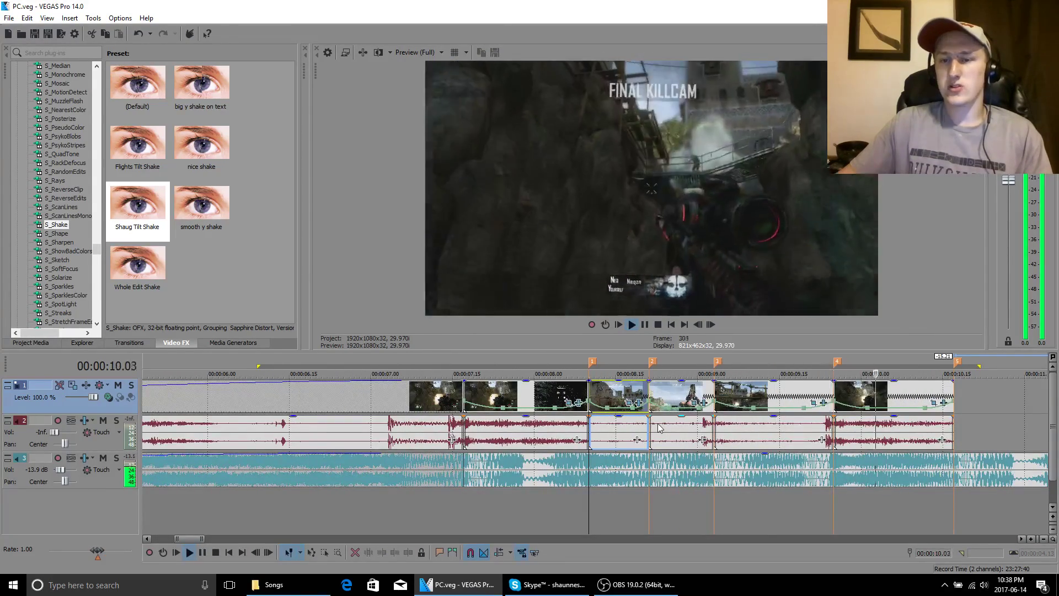
pyautogui.press('space')
# Play the edit with its music from the first cut at 00:00:07.17 to check the start of the synced section
pyautogui.scroll(-5, 659, 427)
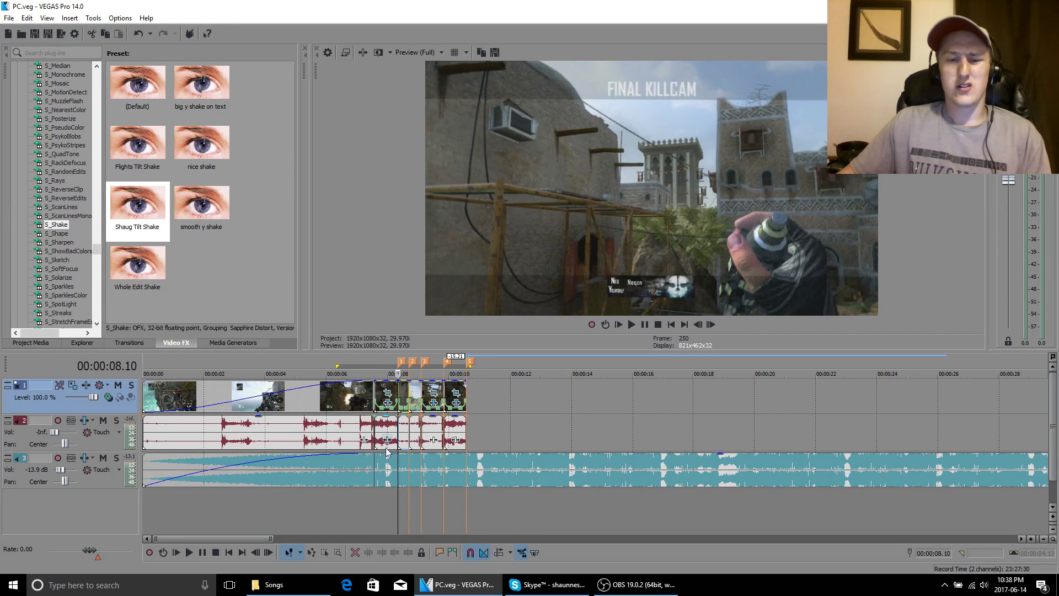
pyautogui.click(374, 468)
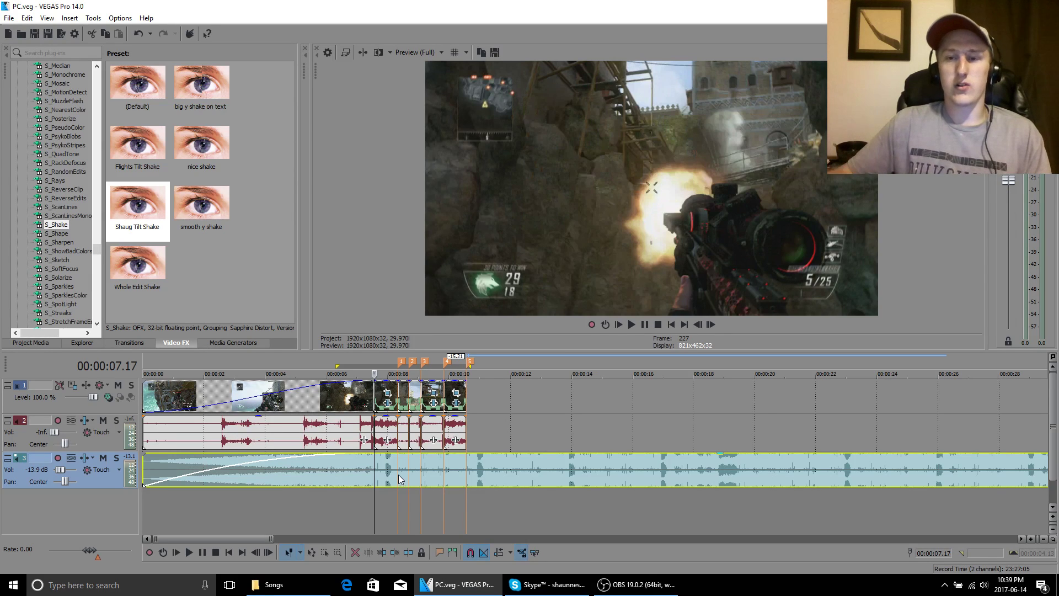
pyautogui.press('space')
pyautogui.press('space')
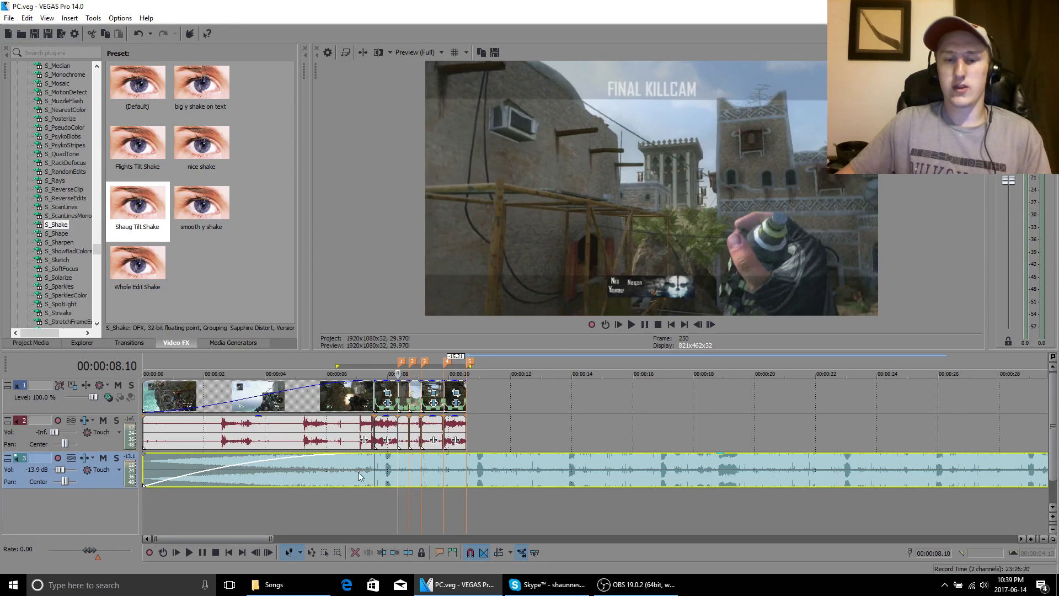